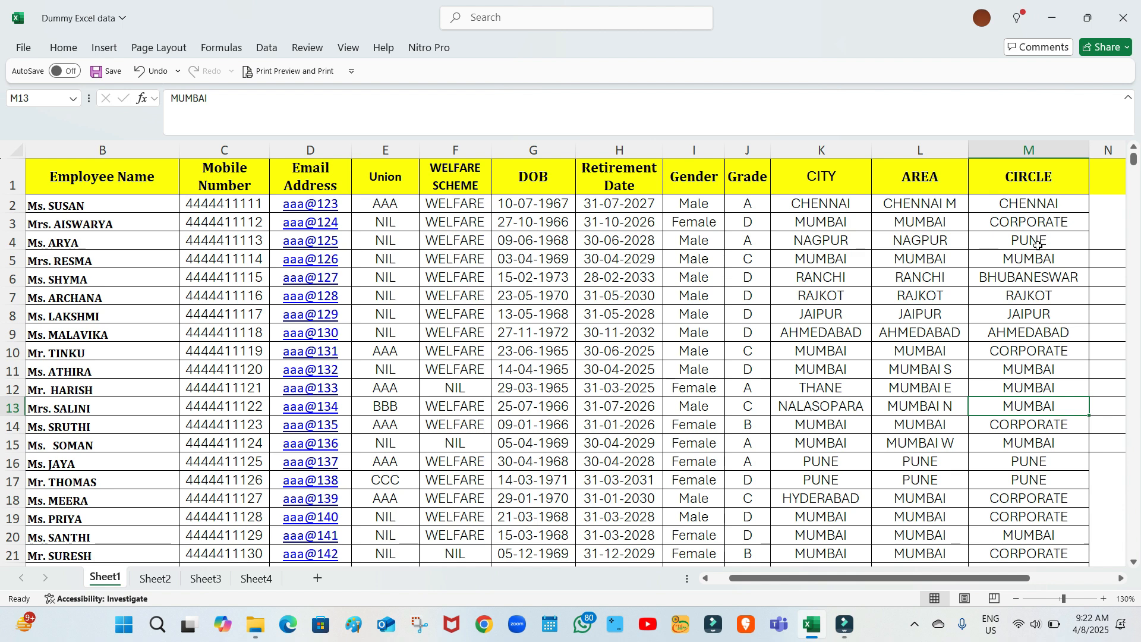
left_click(1023, 258)
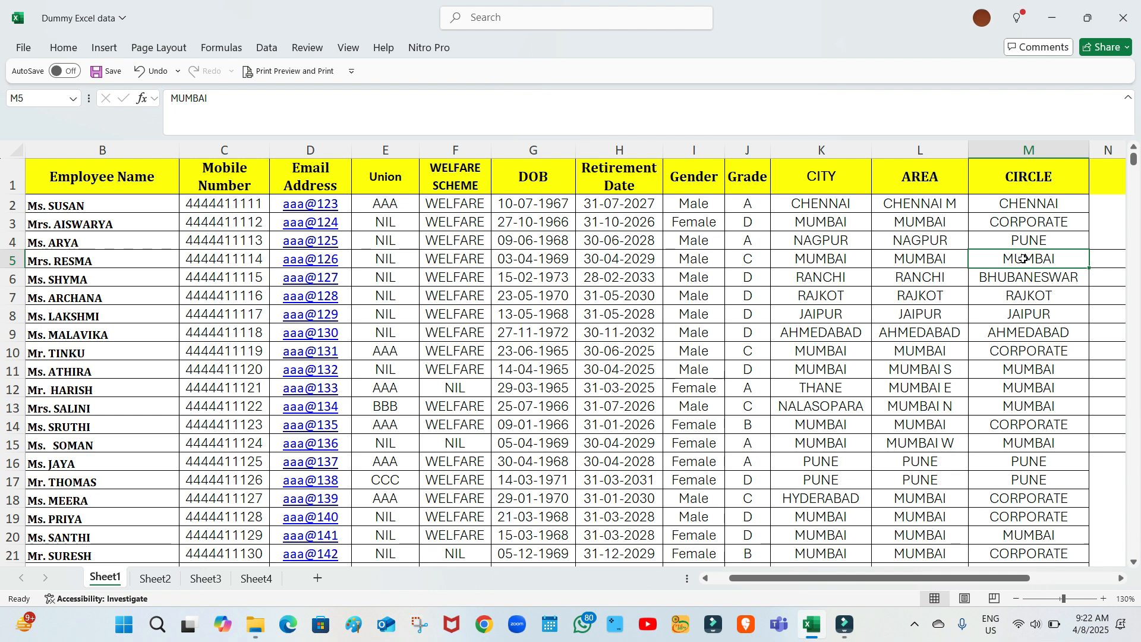
left_click(1027, 368)
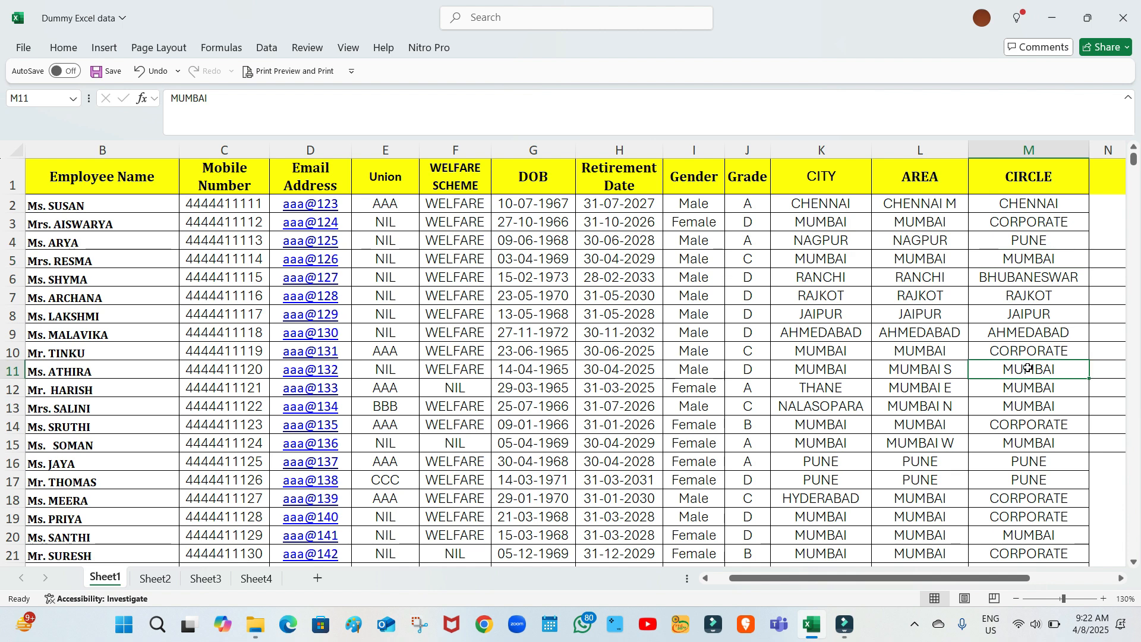
left_click(1027, 391)
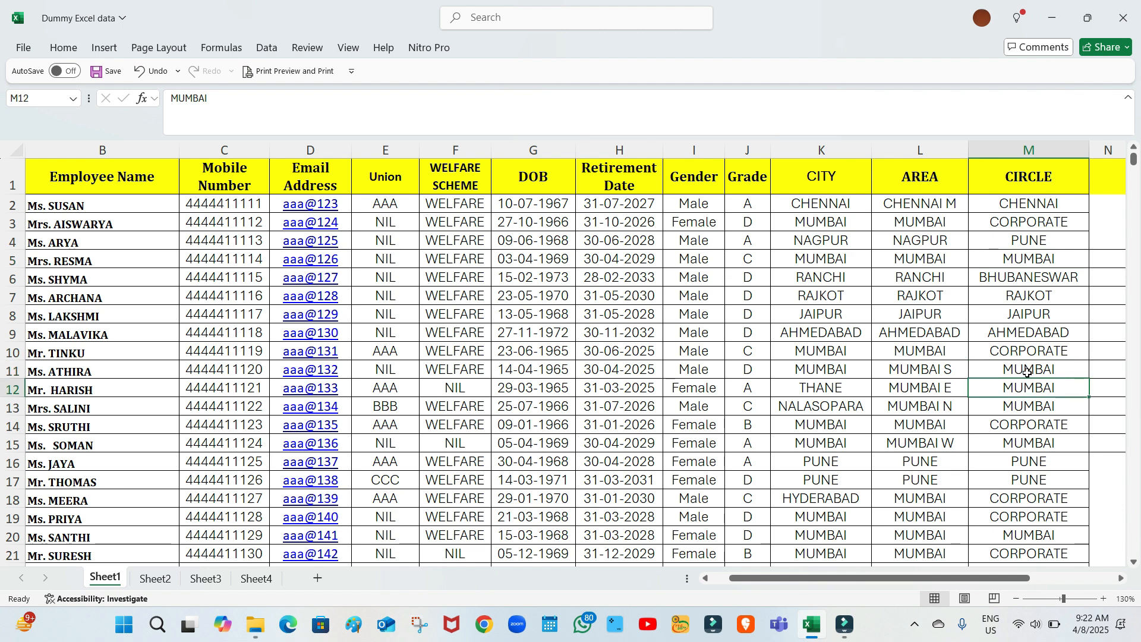
left_click(1029, 407)
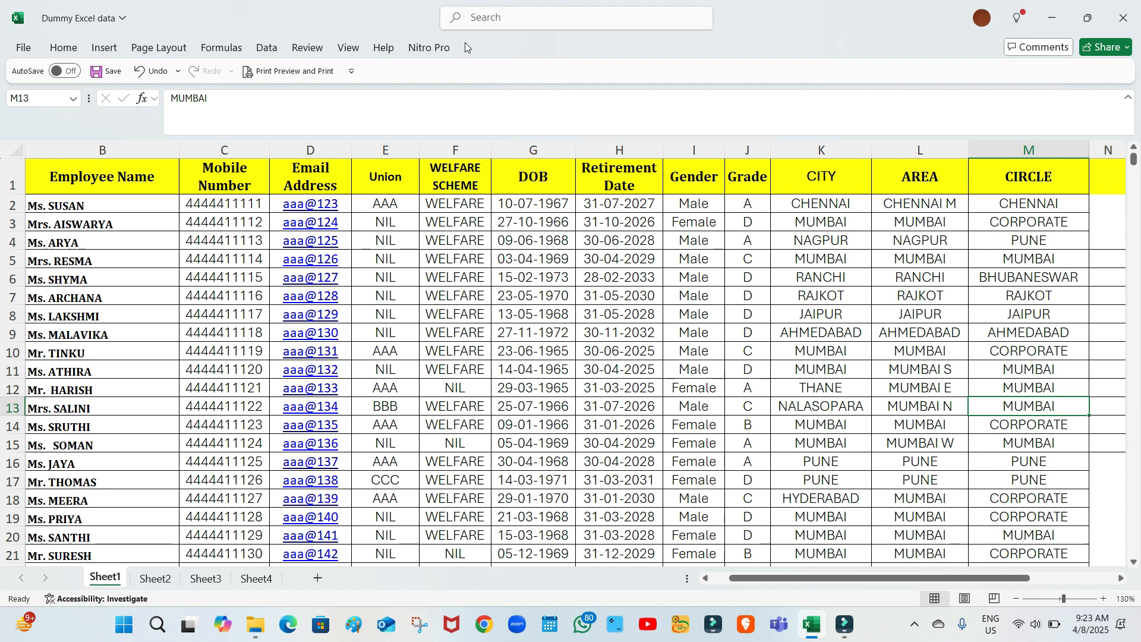
Turn on filtering for the header row of the employee table.
left_click(265, 50)
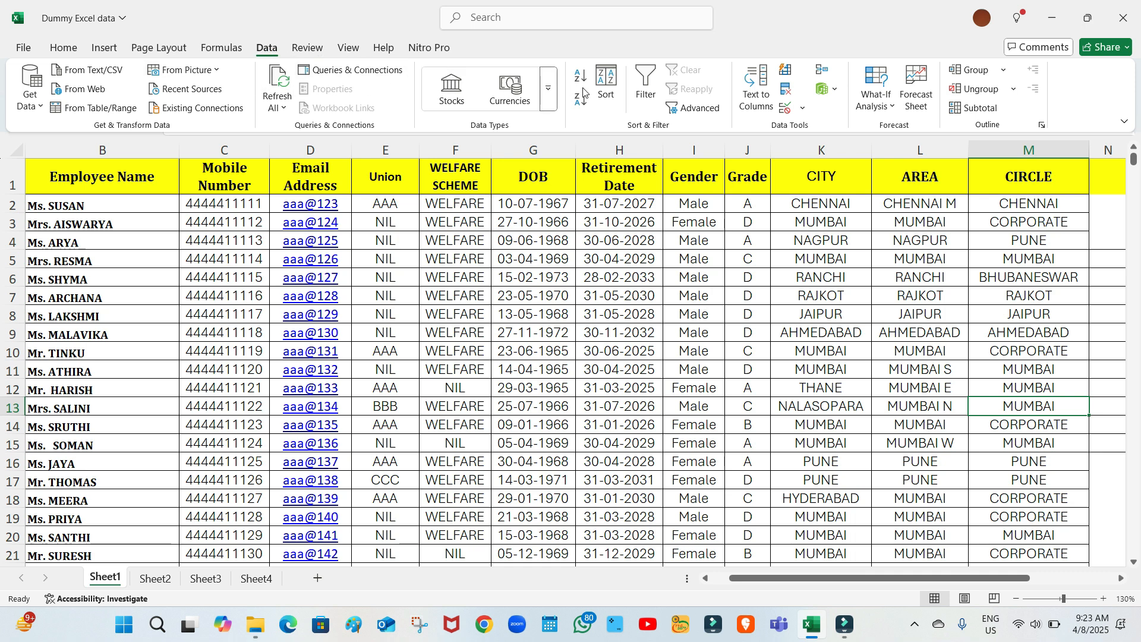
left_click(647, 74)
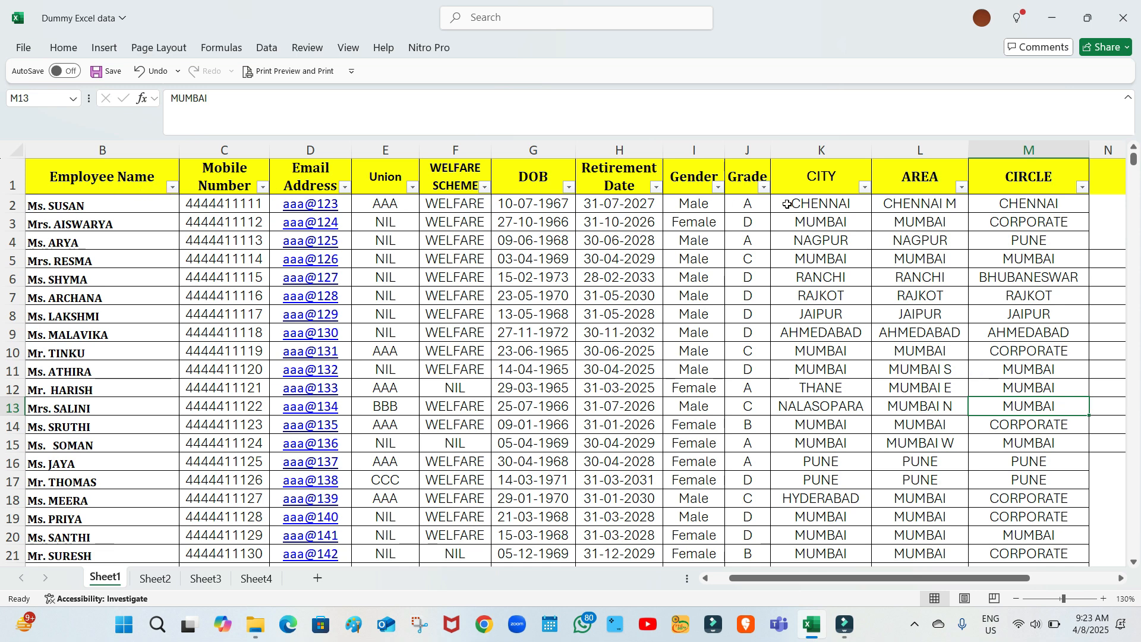
Filter the CIRCLE column to show only the AHMEDABAD records.
left_click(1083, 189)
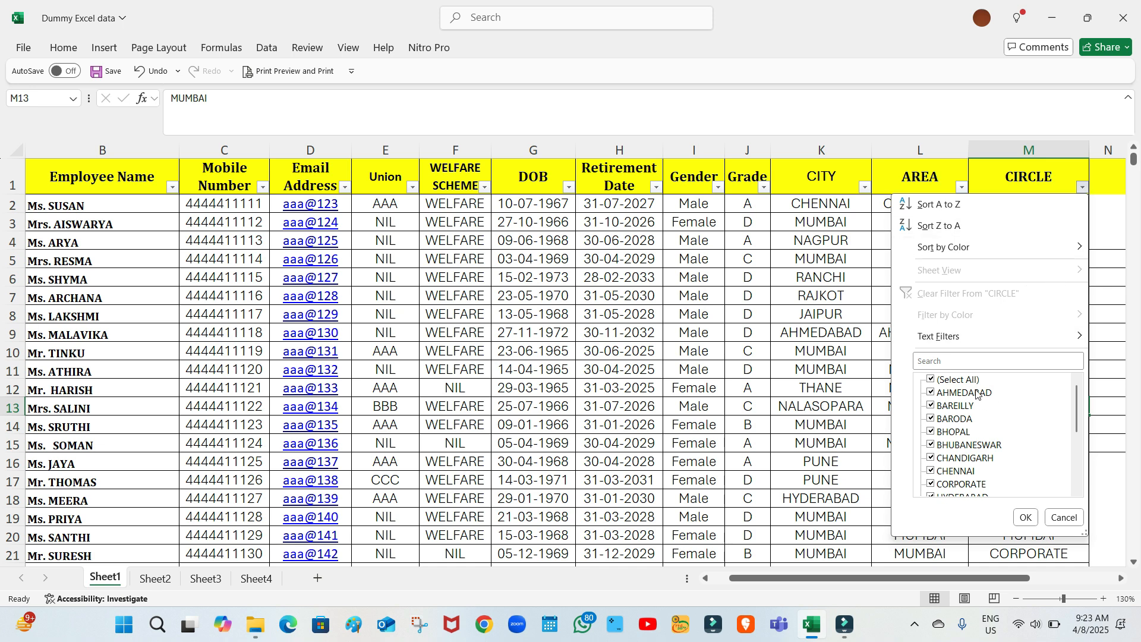
mouse_move(1075, 412)
left_mouse_down()
mouse_move(1075, 462)
mouse_move(1077, 415)
left_mouse_up()
left_click(931, 380)
left_click(931, 381)
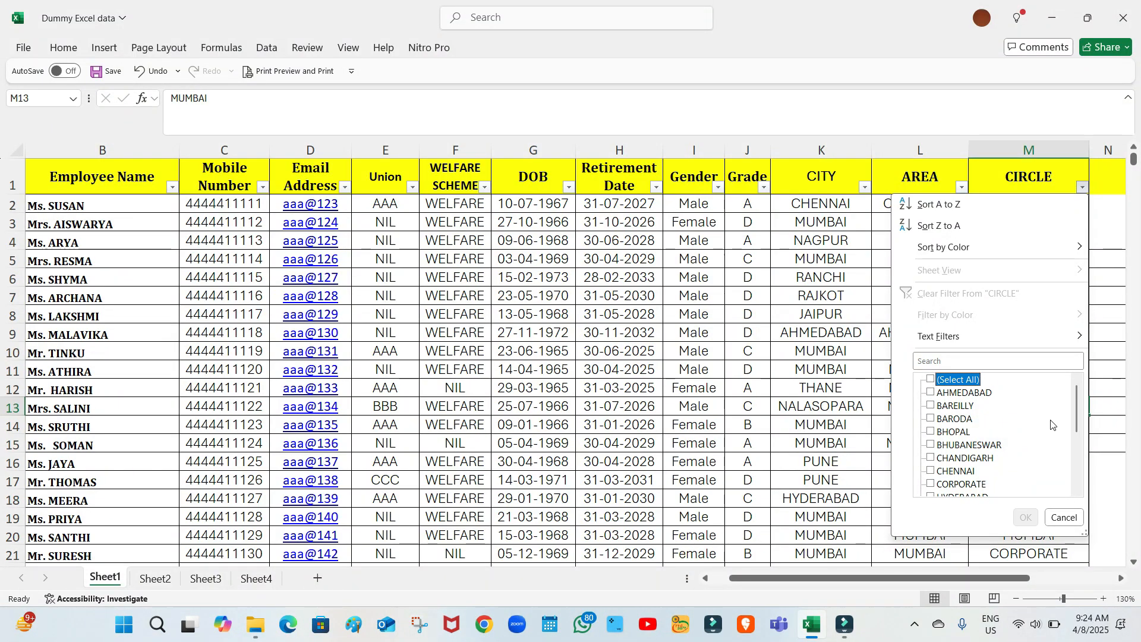
left_click(931, 394)
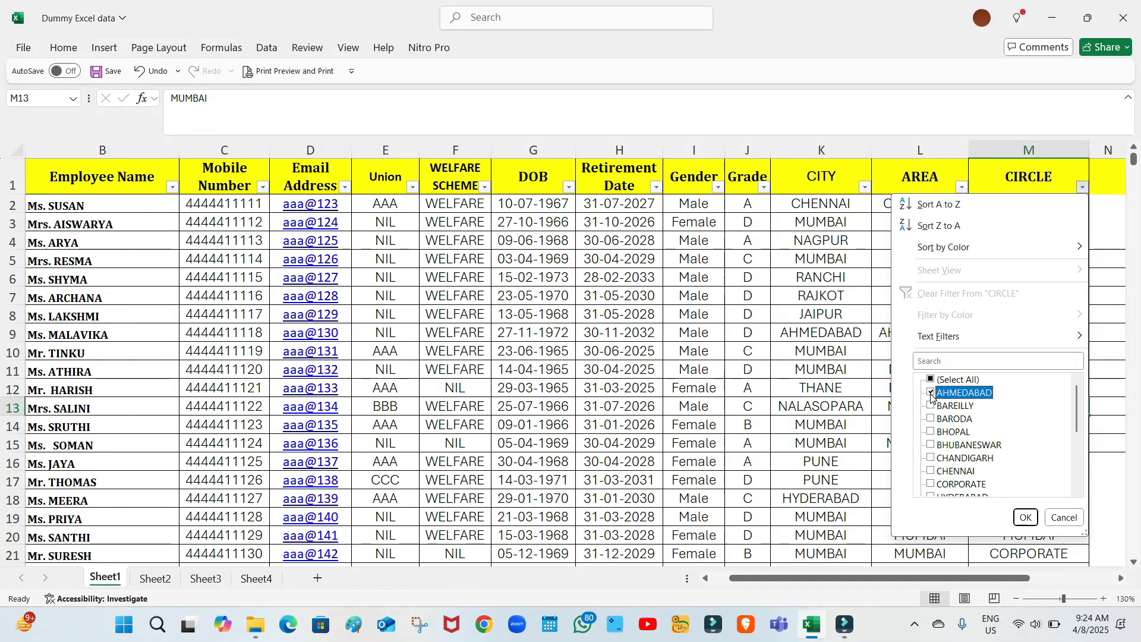
left_click(1027, 517)
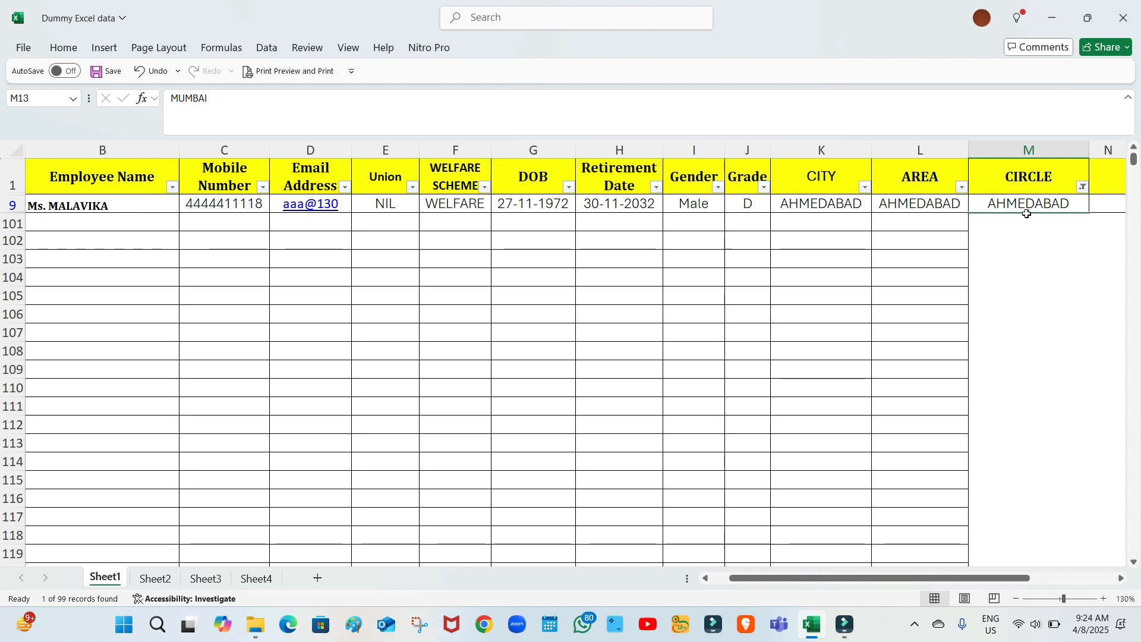
Change the CIRCLE filter from AHMEDABAD to show only the BAREILLY records.
left_click(1083, 187)
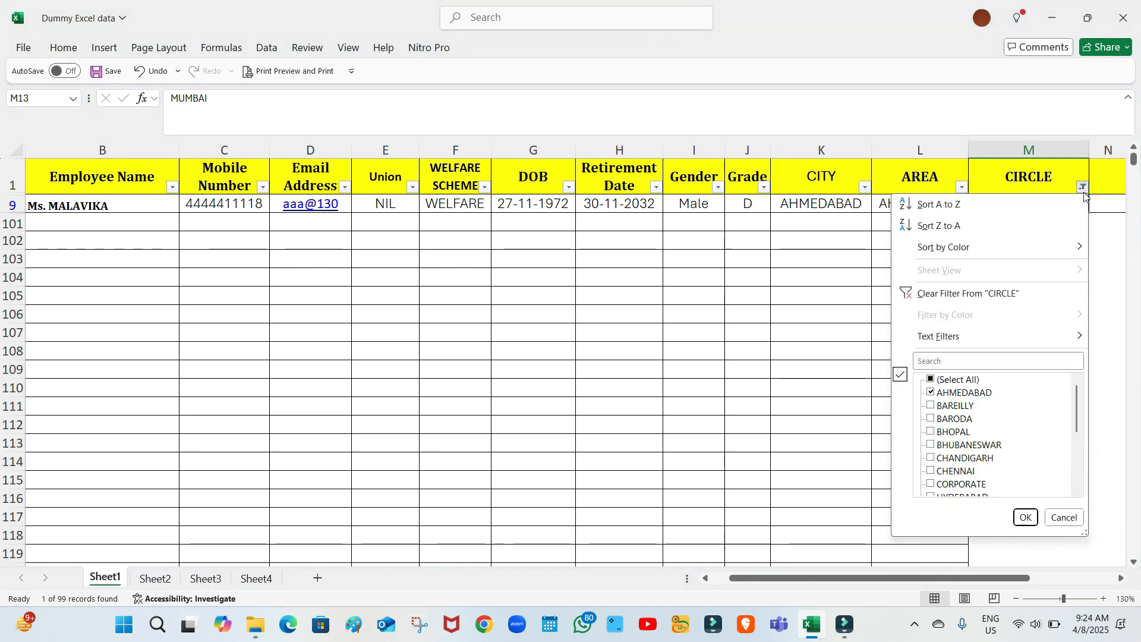
left_click(930, 395)
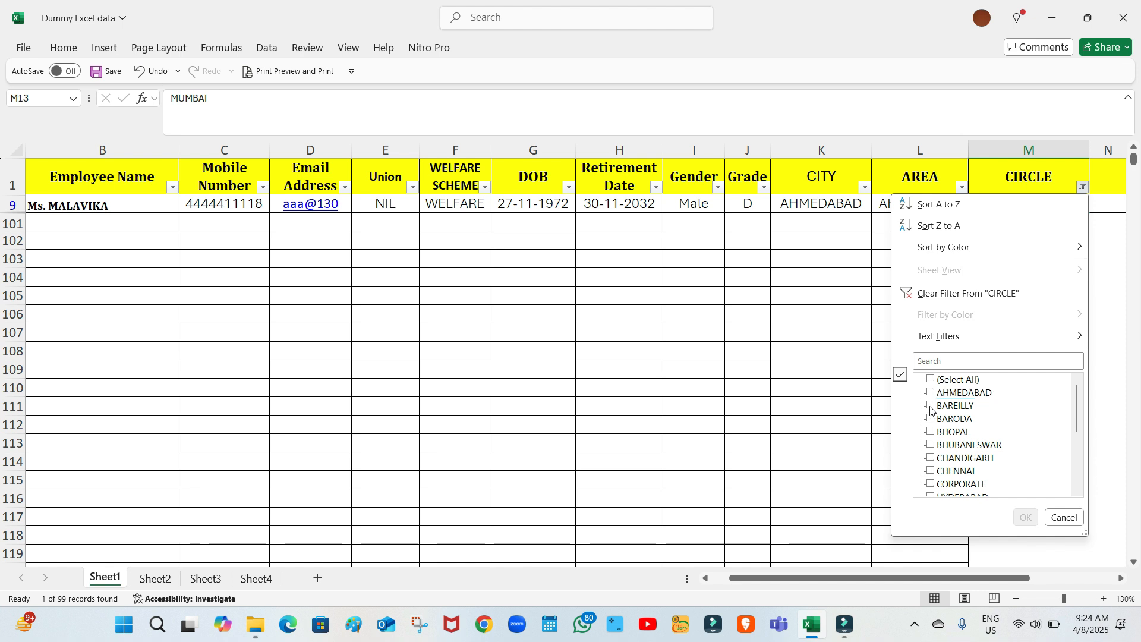
left_click(930, 407)
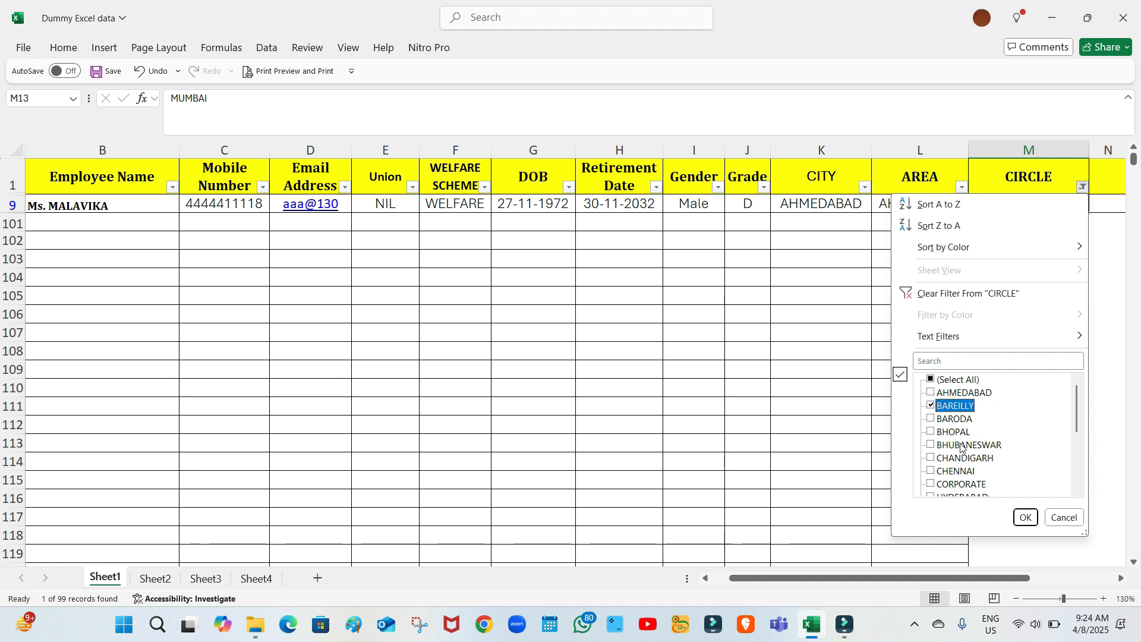
left_click(1027, 517)
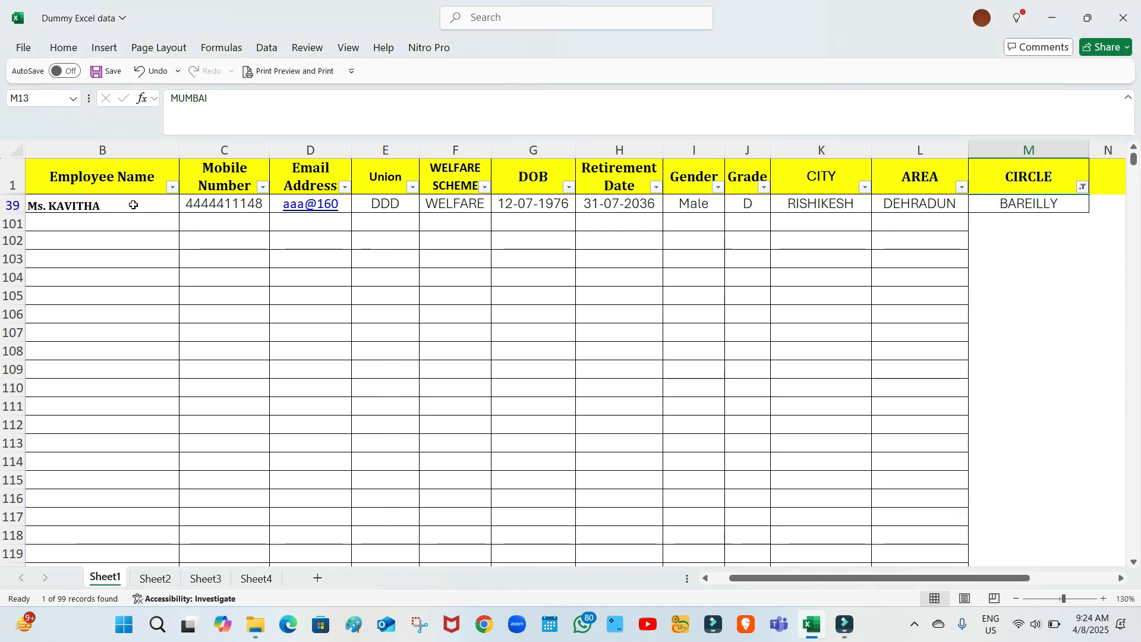
Change the CIRCLE filter from BAREILLY to show only the MUMBAI records.
left_click(1082, 188)
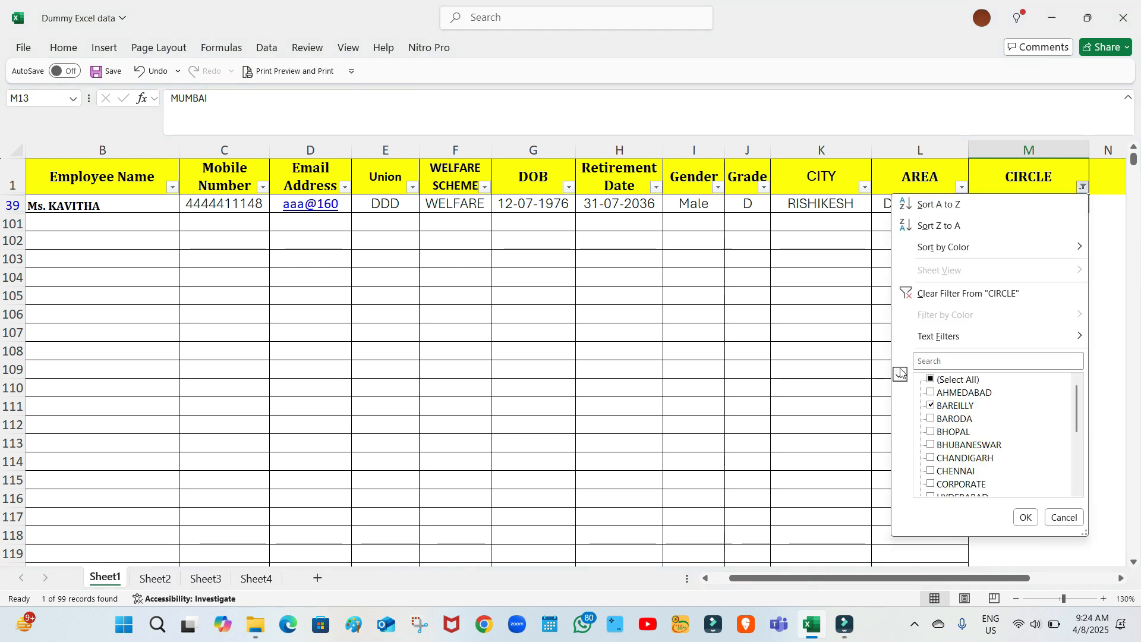
left_click(932, 406)
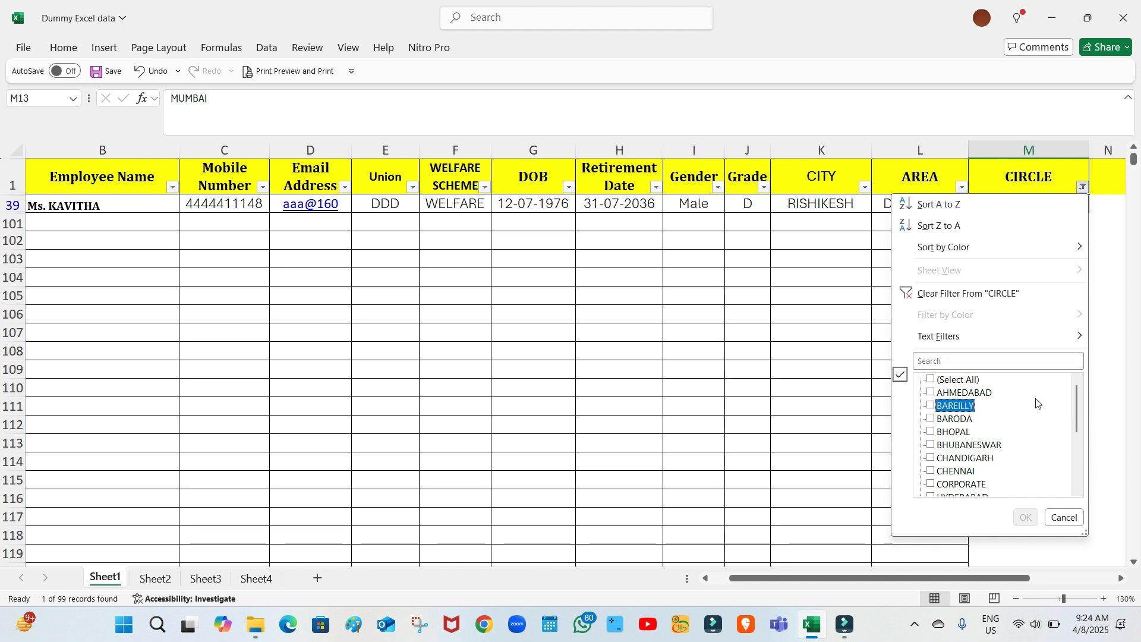
left_click_drag(1077, 410, 1074, 436)
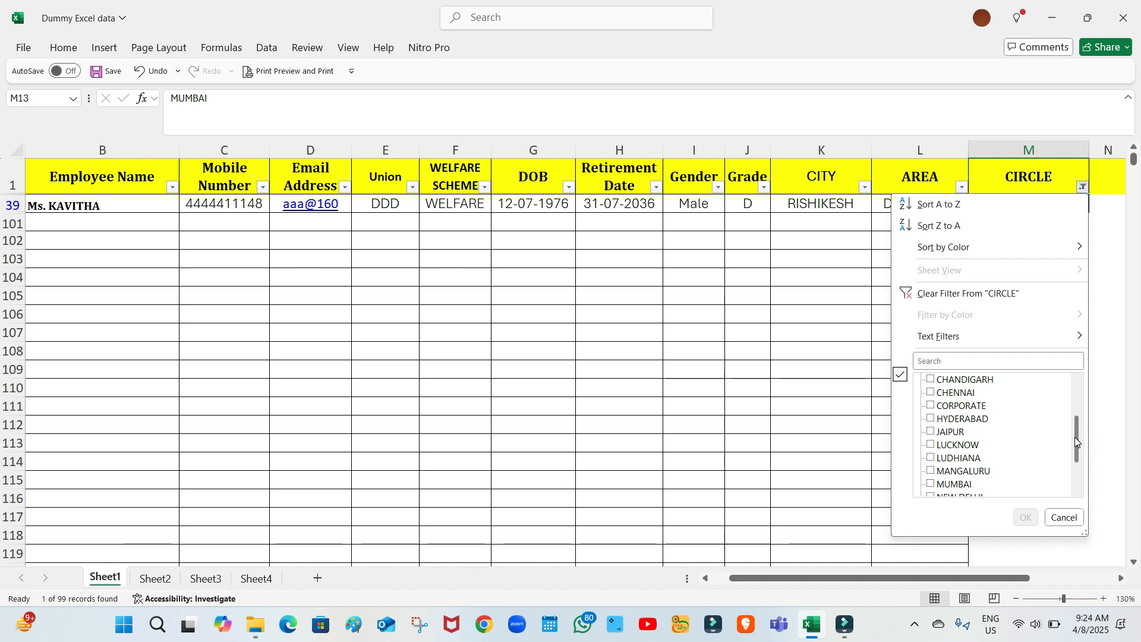
left_click(932, 483)
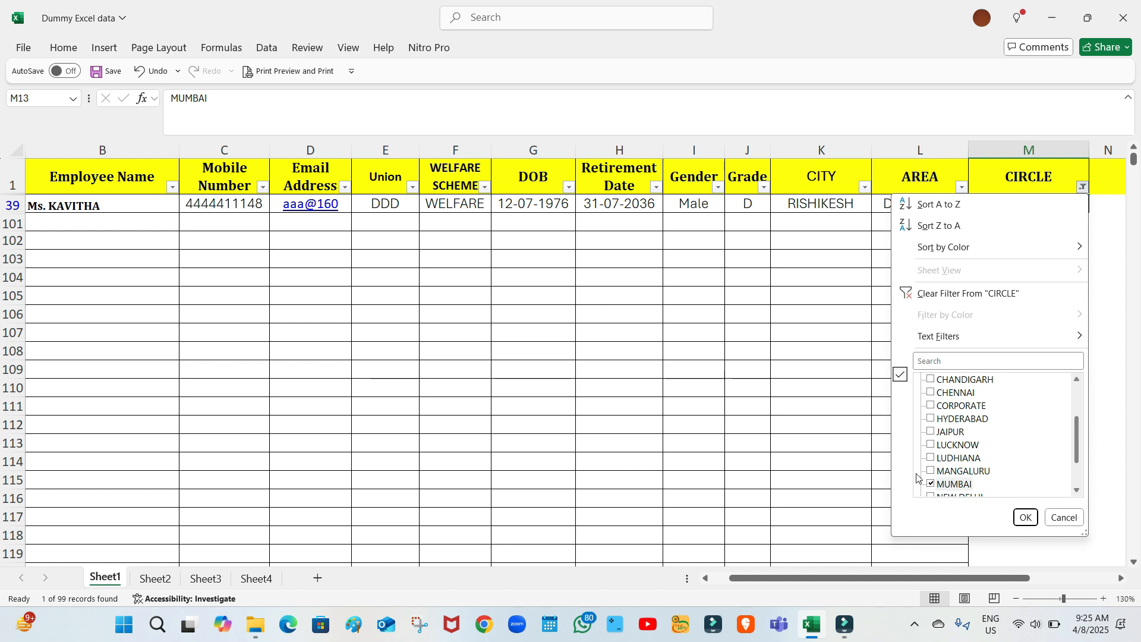
left_click(1025, 516)
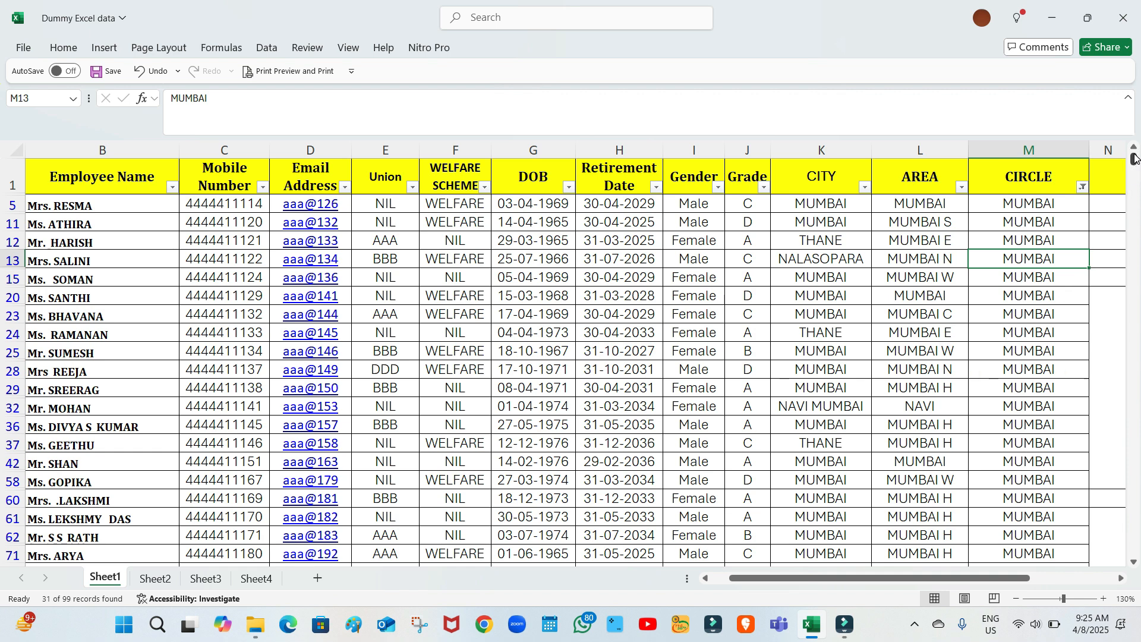
Copy the whole filtered MUMBAI table, including headers, from the EMP ID column through the CIRCLE column.
left_click_drag(1134, 159, 1133, 150)
left_click_drag(733, 578, 654, 575)
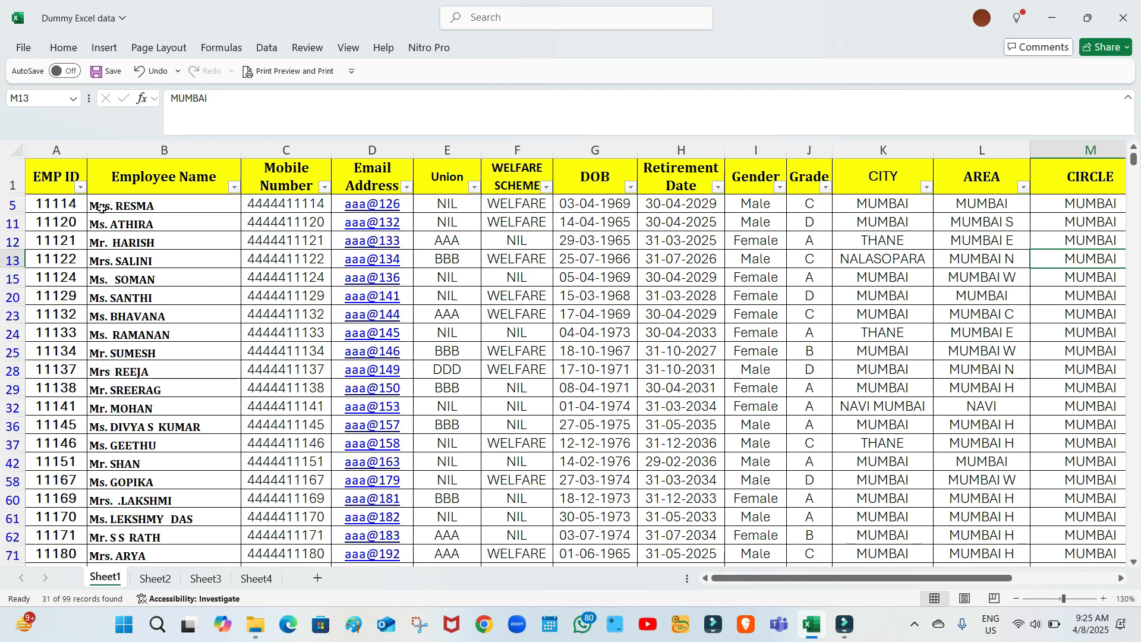
left_click(46, 176)
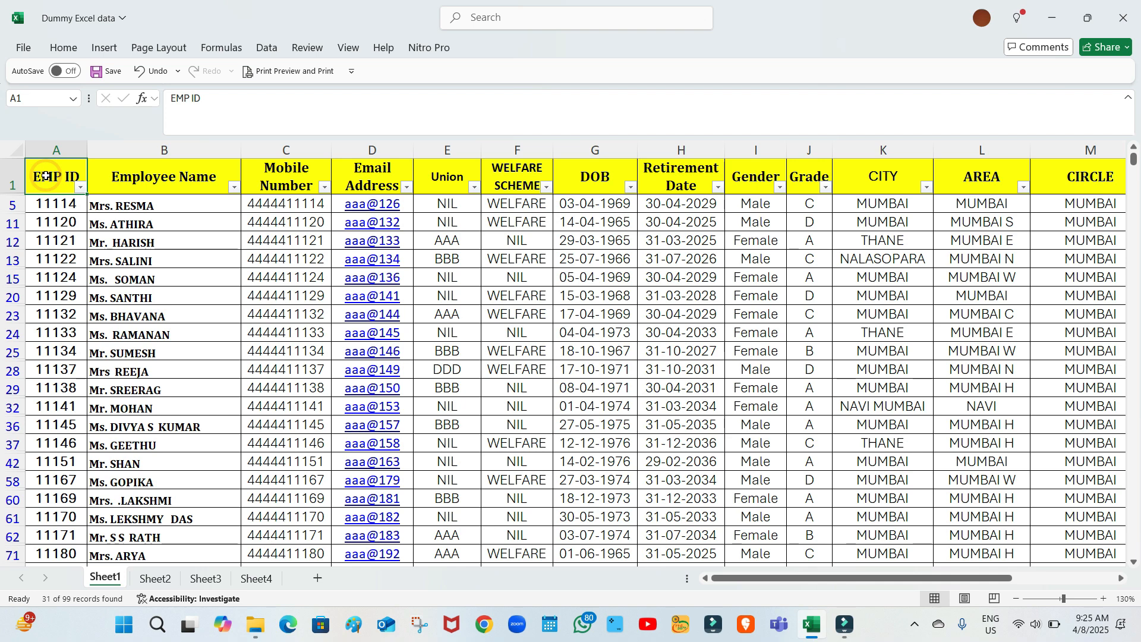
key("ctrl+shift+Right")
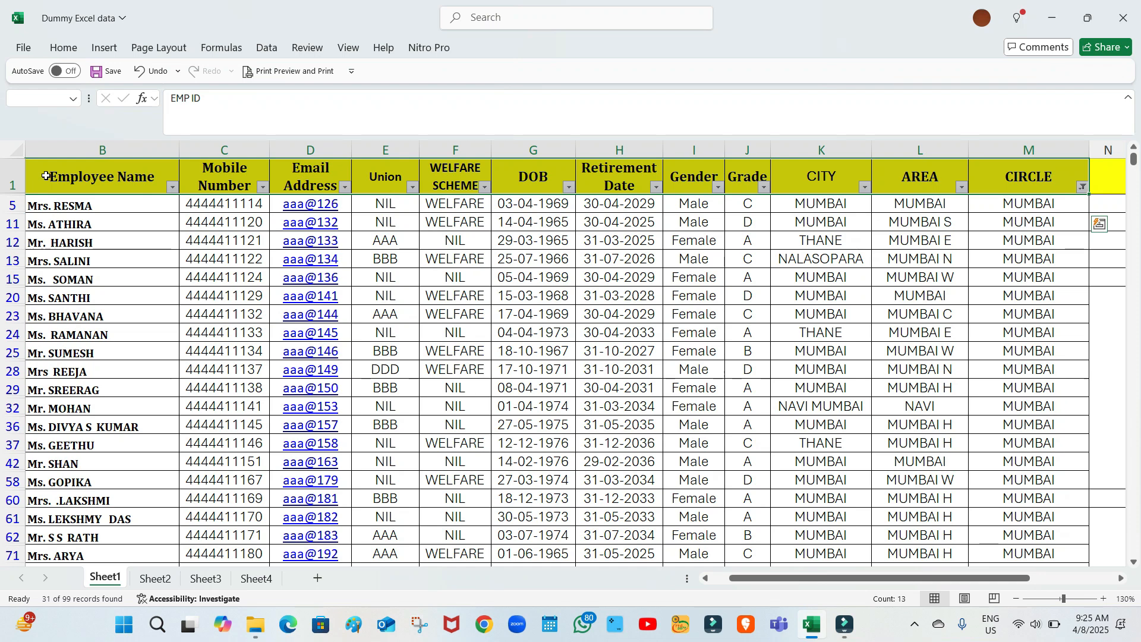
key("ctrl+shift+Down")
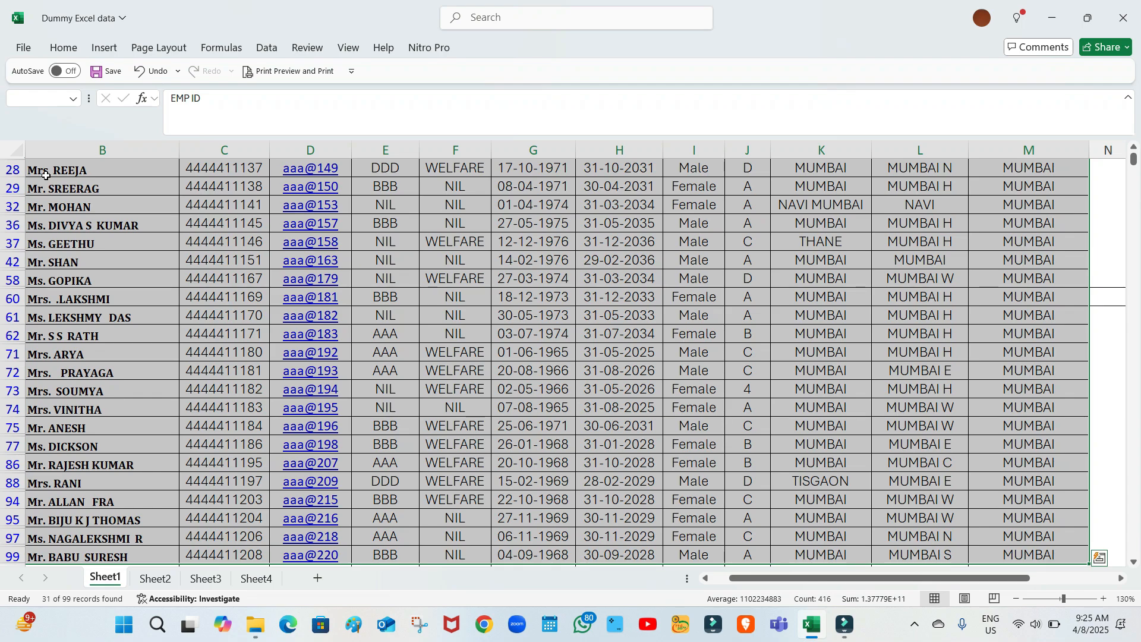
key("ctrl+c")
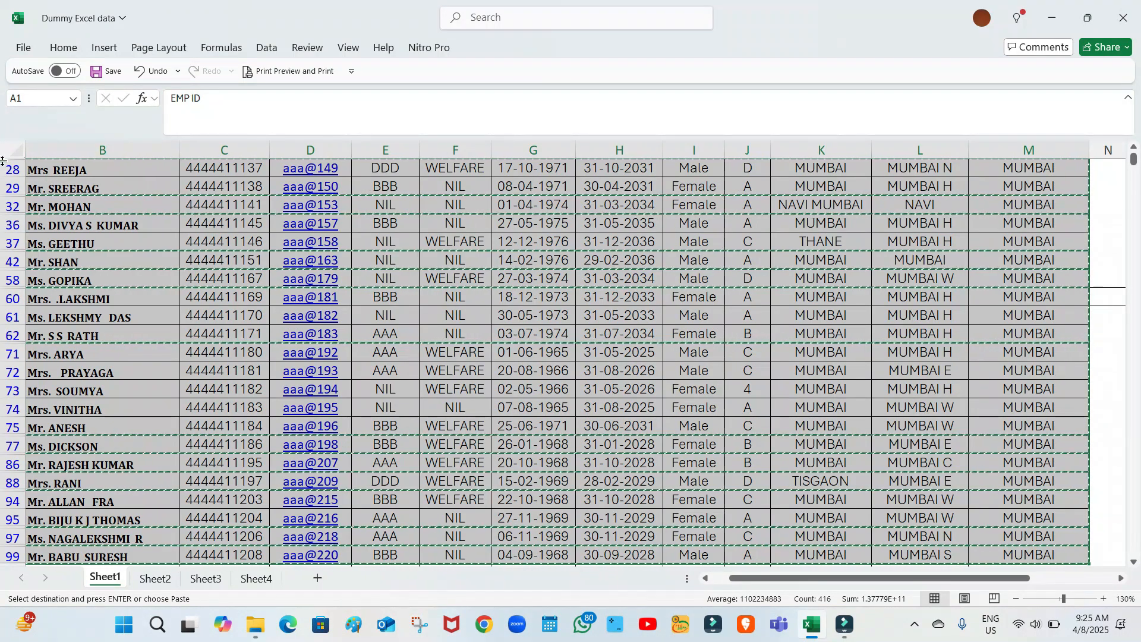
Open a new blank Excel workbook and paste the copied MUMBAI records starting at cell A1.
left_click(116, 633)
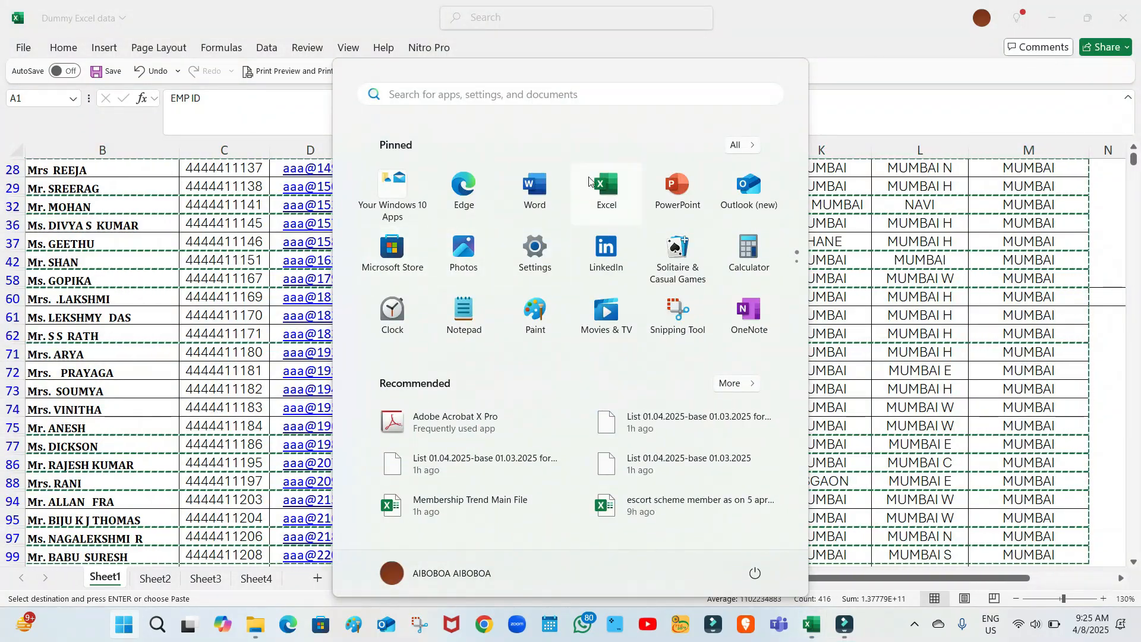
left_click(599, 187)
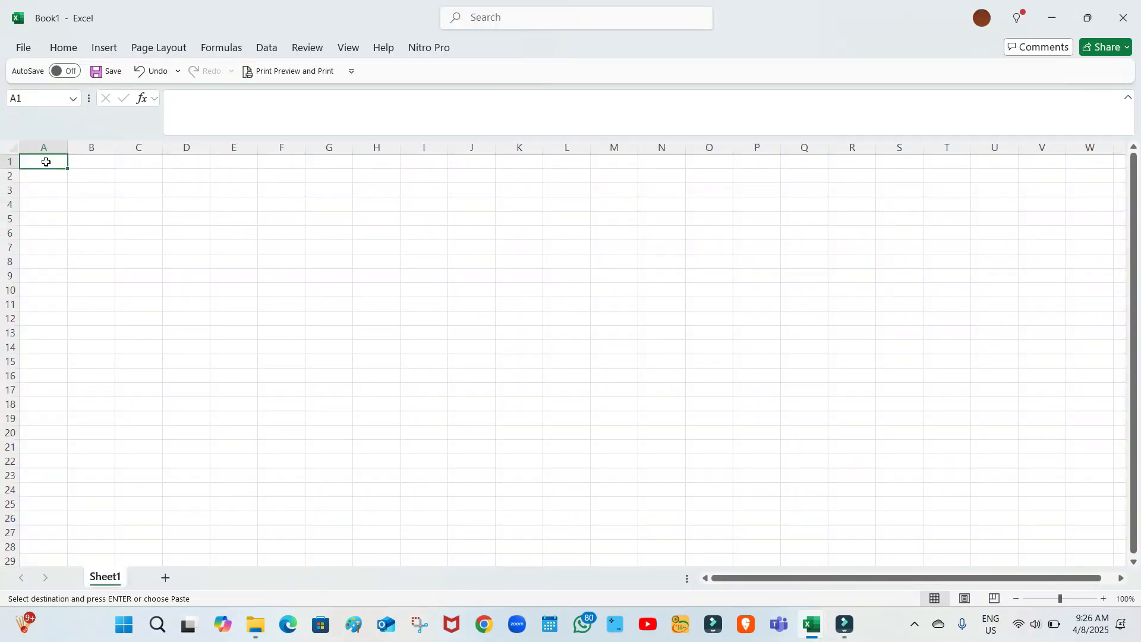
key("ctrl+v")
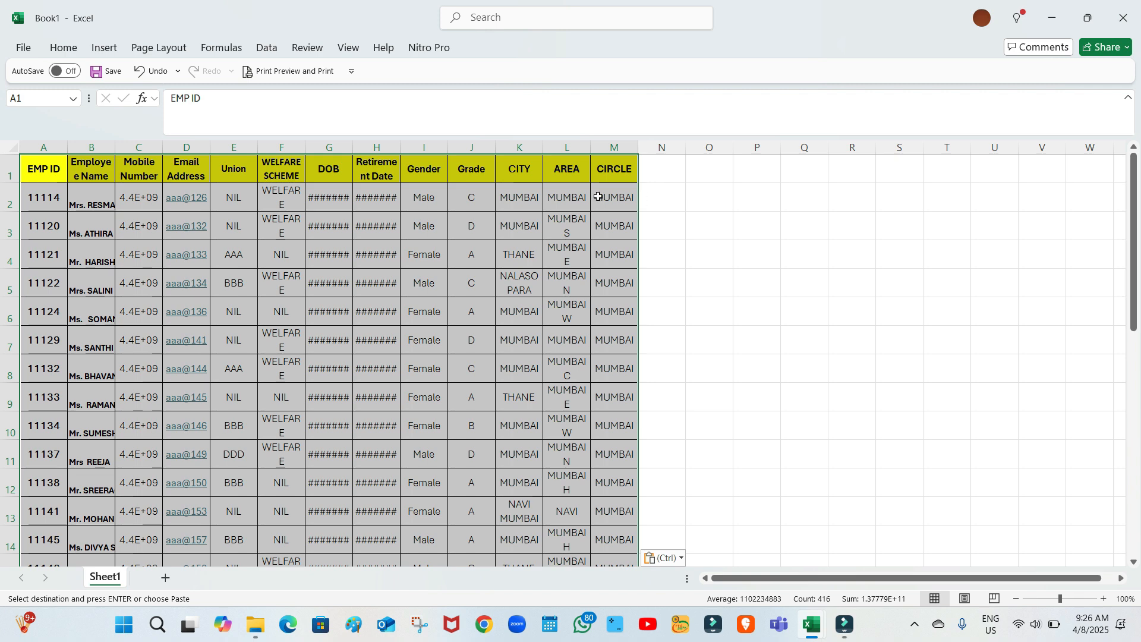
left_click_drag(1136, 193, 1048, 275)
scroll(1031, 261, "up", 2)
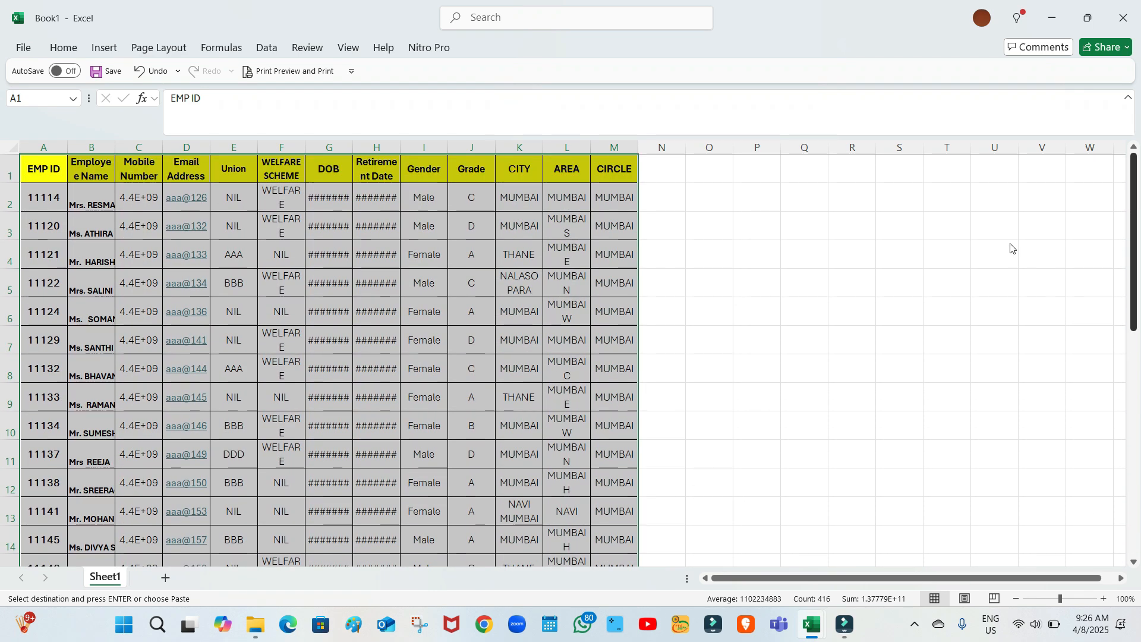
key("ctrl+v")
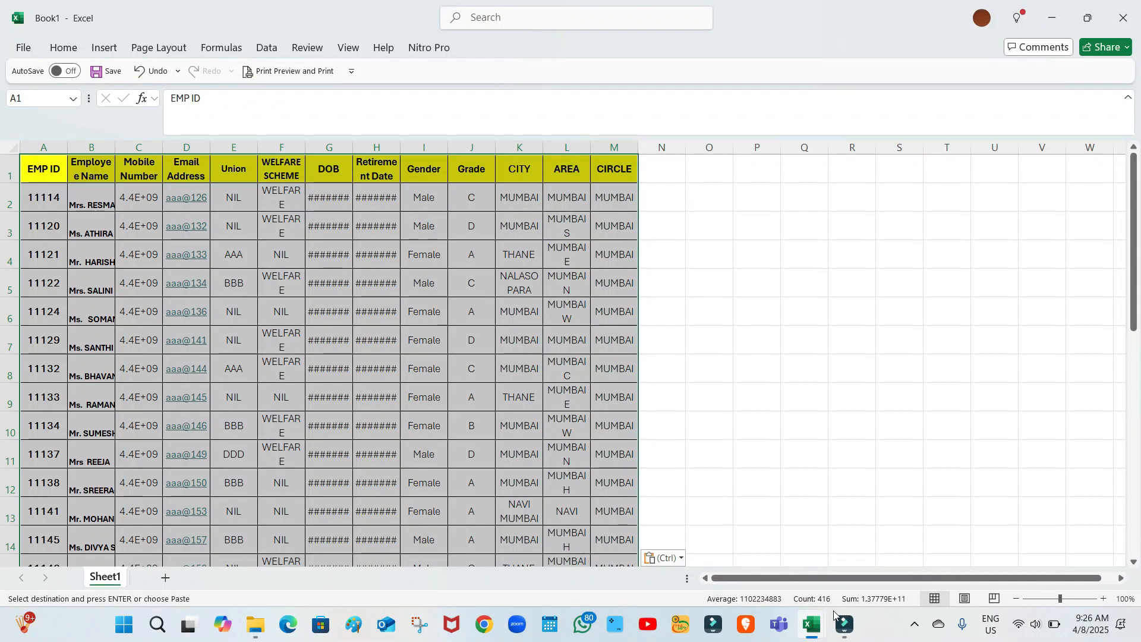
Close the new workbook with the pasted records without saving it, returning to the Dummy Excel data workbook.
mouse_move(807, 627)
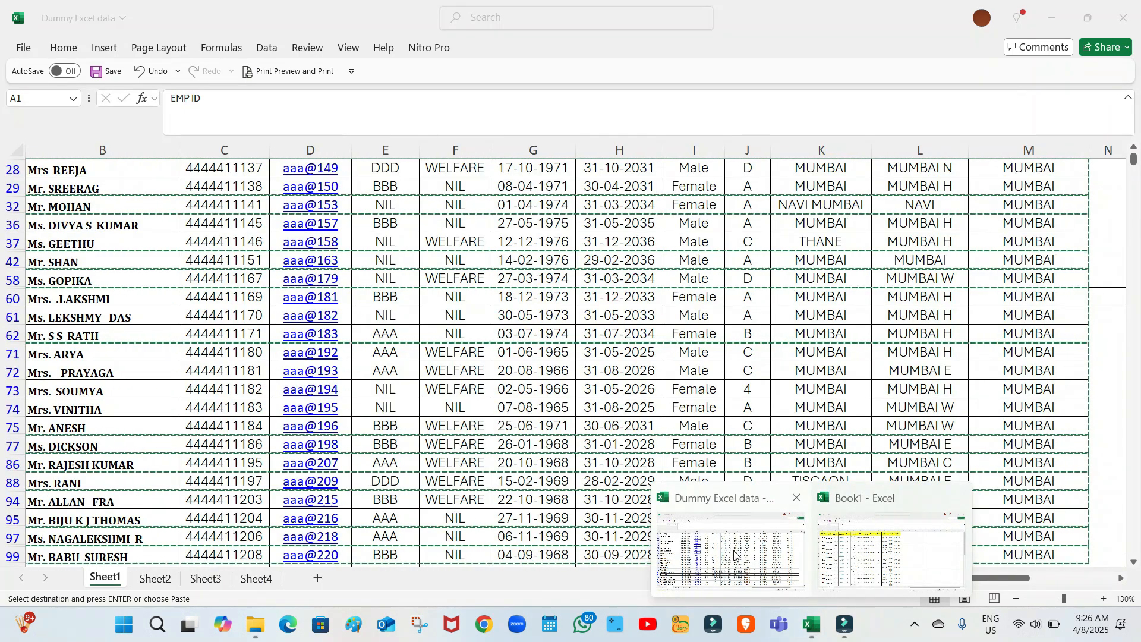
key("Escape")
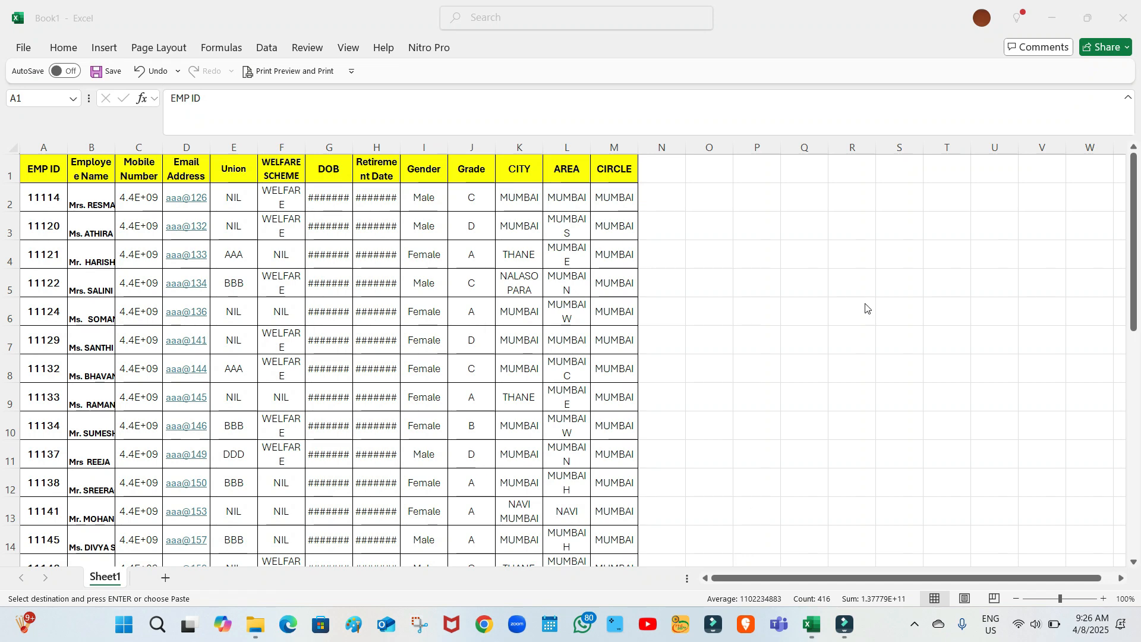
left_click(1118, 21)
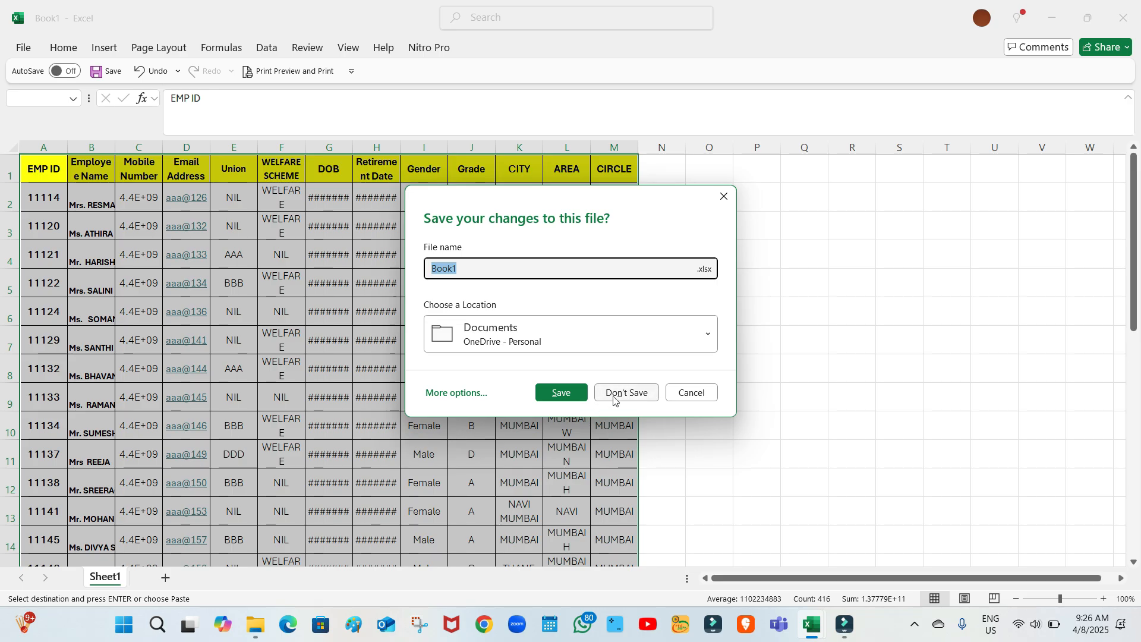
left_click(635, 393)
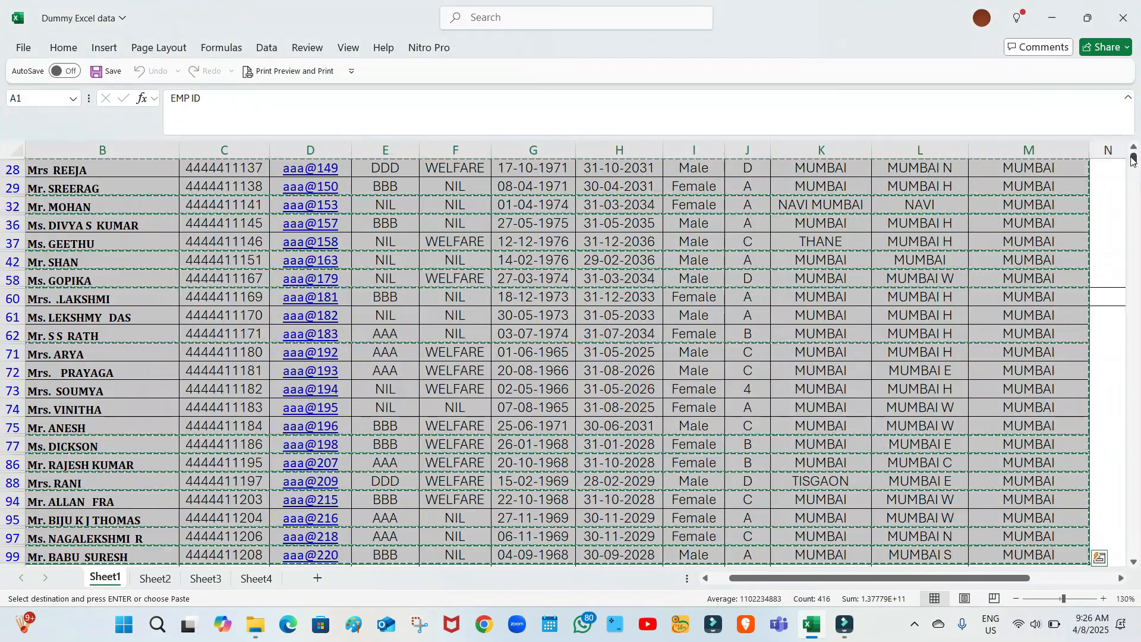
Save the Dummy Excel data workbook with the MUMBAI filter applied.
scroll(1134, 147, "up", 4)
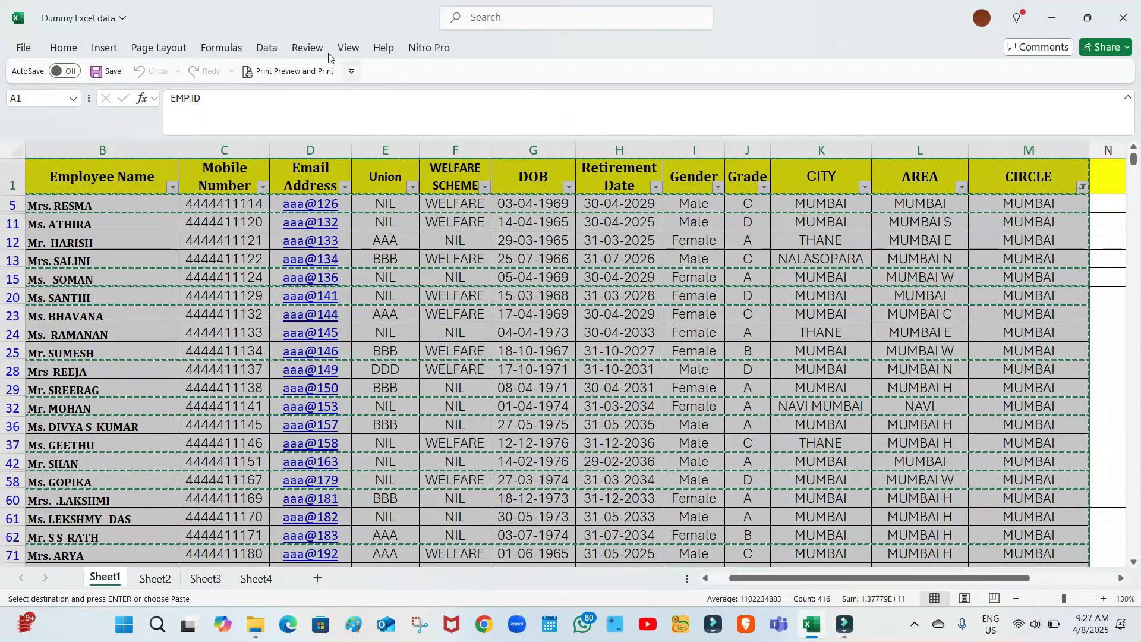
left_click(106, 71)
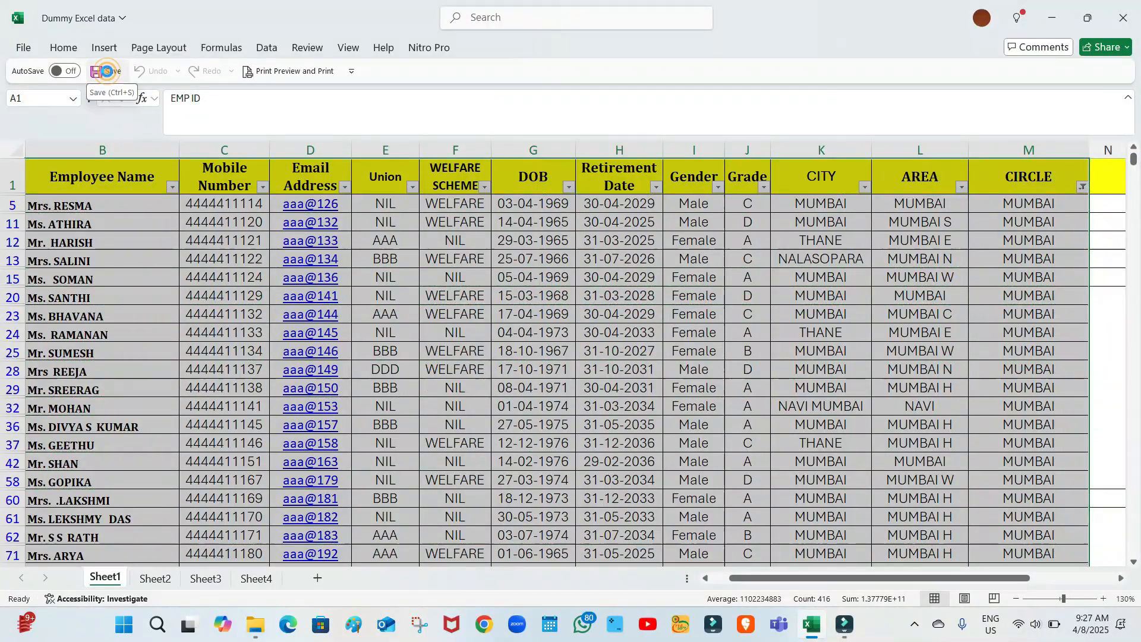
Filter the Gender column of the MUMBAI records to show only Female employees.
left_click(830, 261)
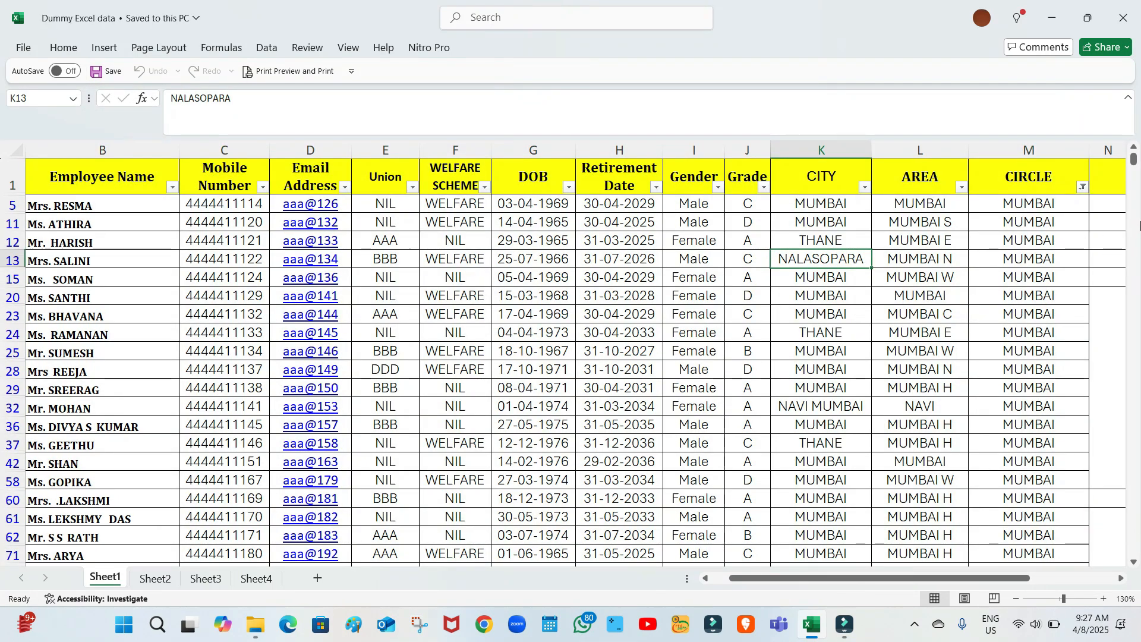
left_click(719, 188)
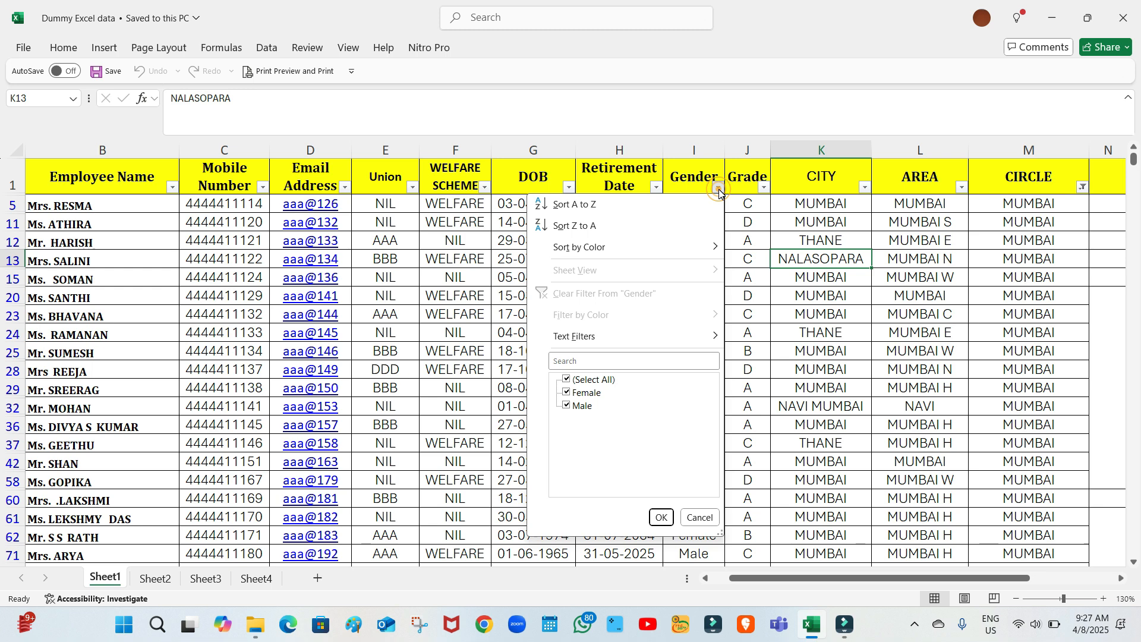
left_click(567, 380)
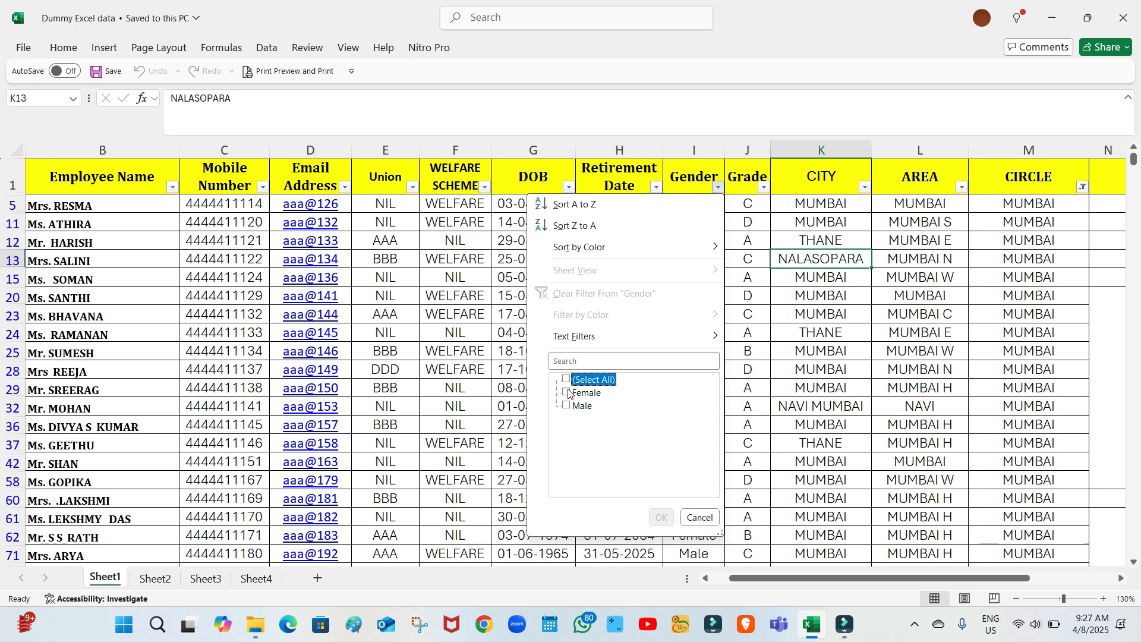
left_click(567, 393)
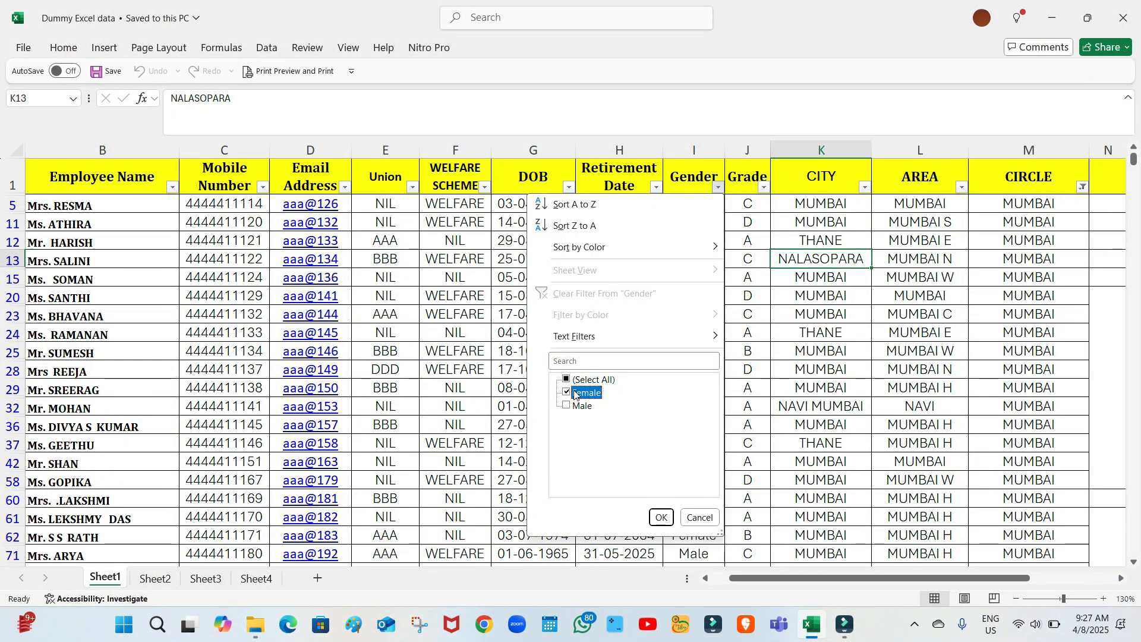
left_click(656, 515)
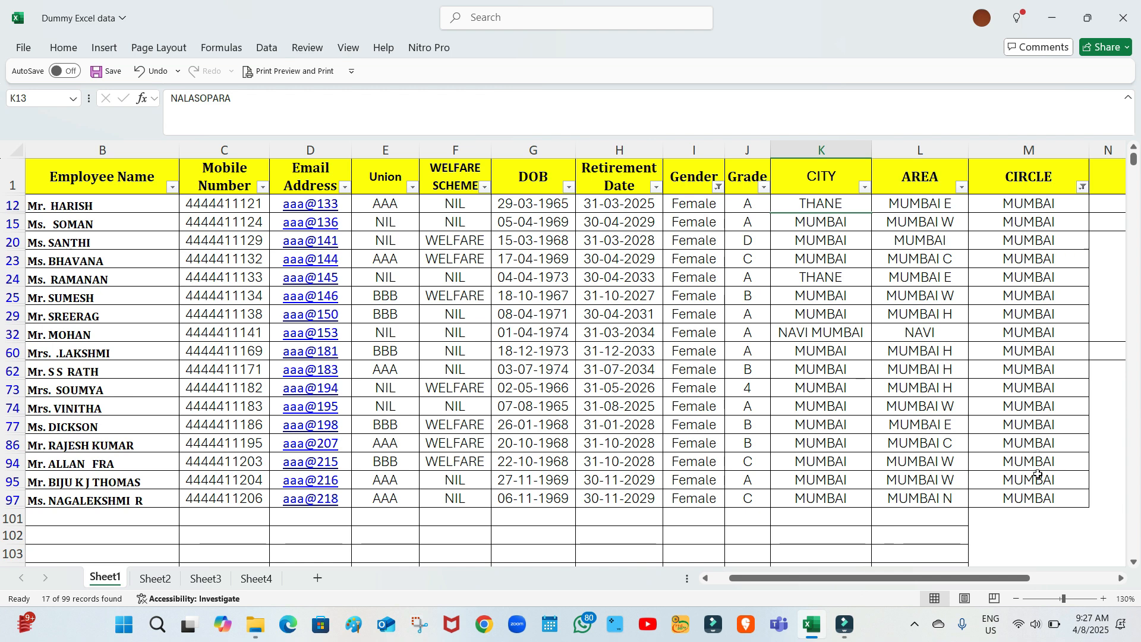
Switch the Gender filter from Female to Male so only male MUMBAI employees are listed.
left_click(718, 187)
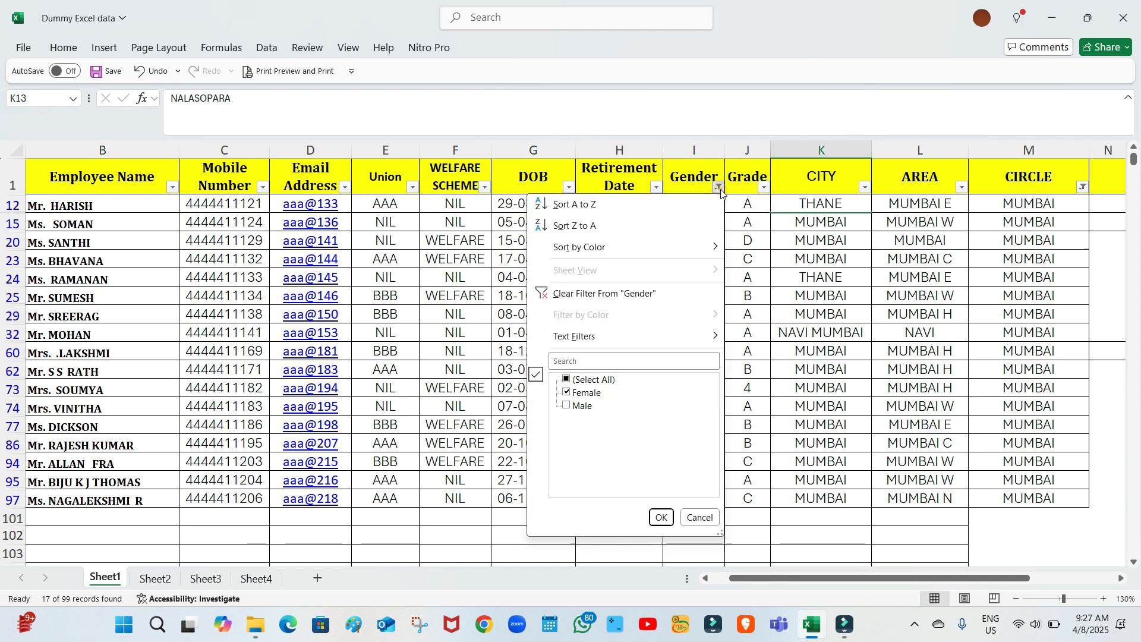
left_click(566, 393)
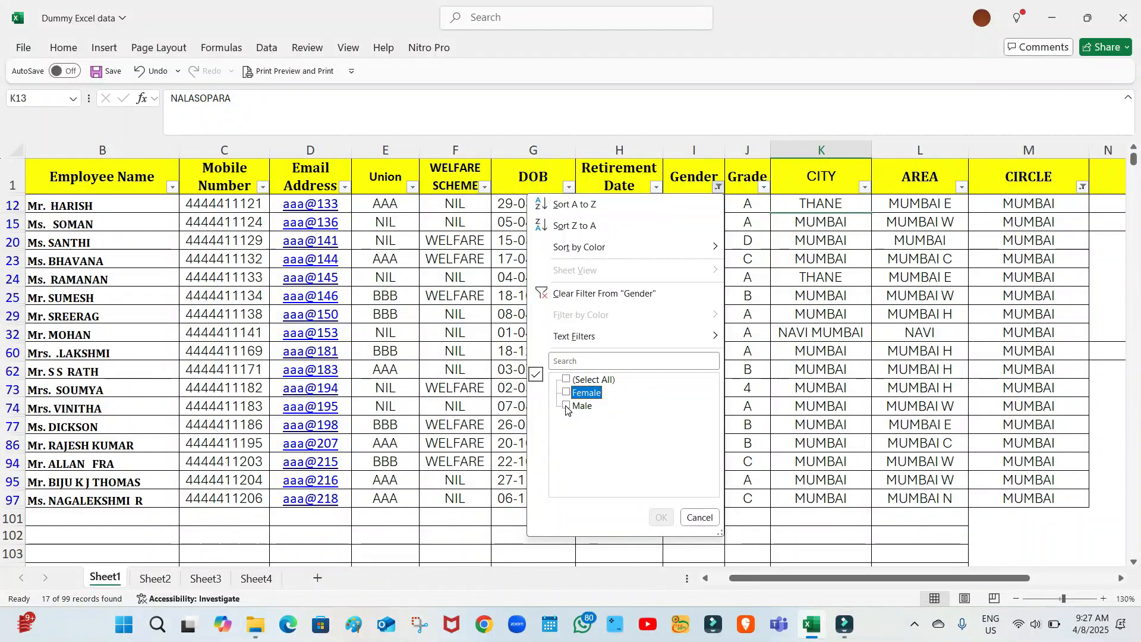
left_click(566, 406)
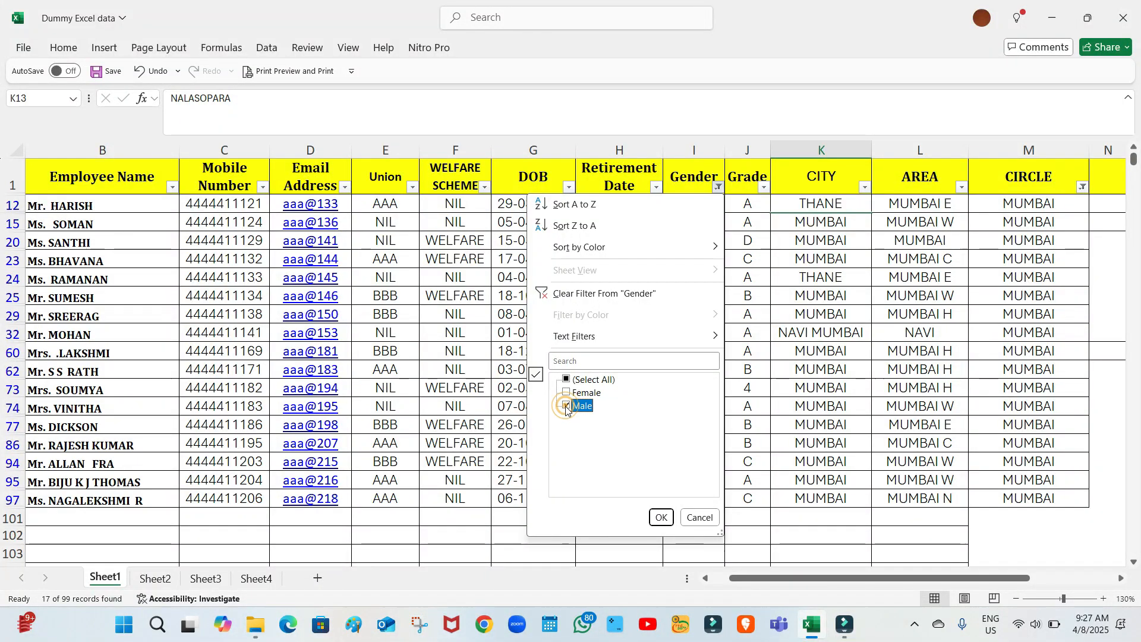
left_click(662, 517)
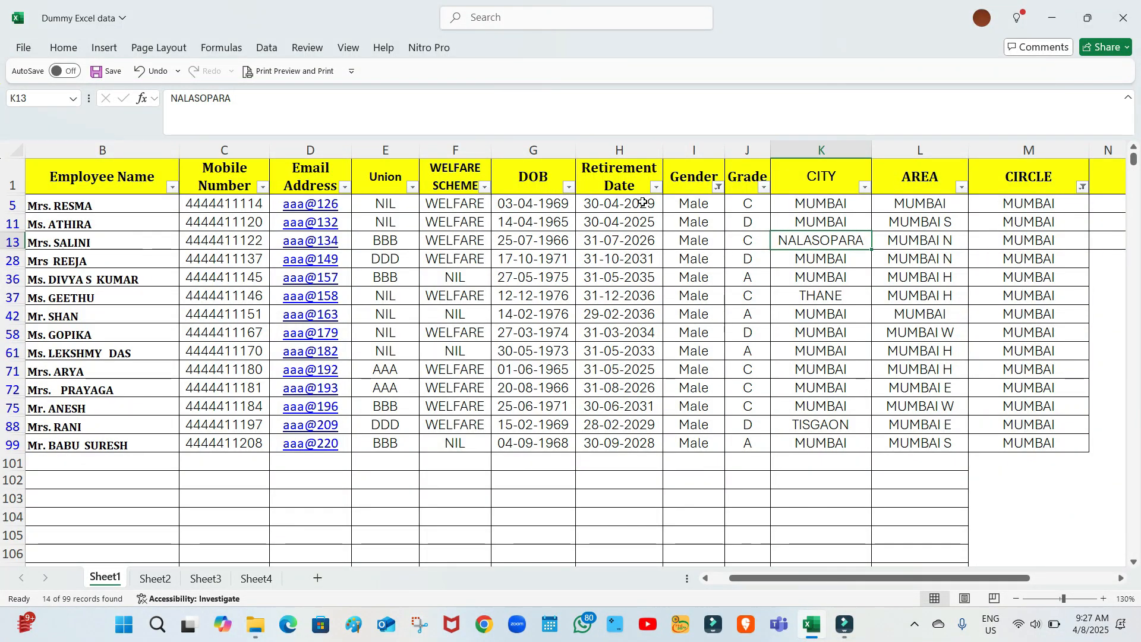
Turn off filtering on the employee table to remove the Gender and CIRCLE filters.
left_click(66, 49)
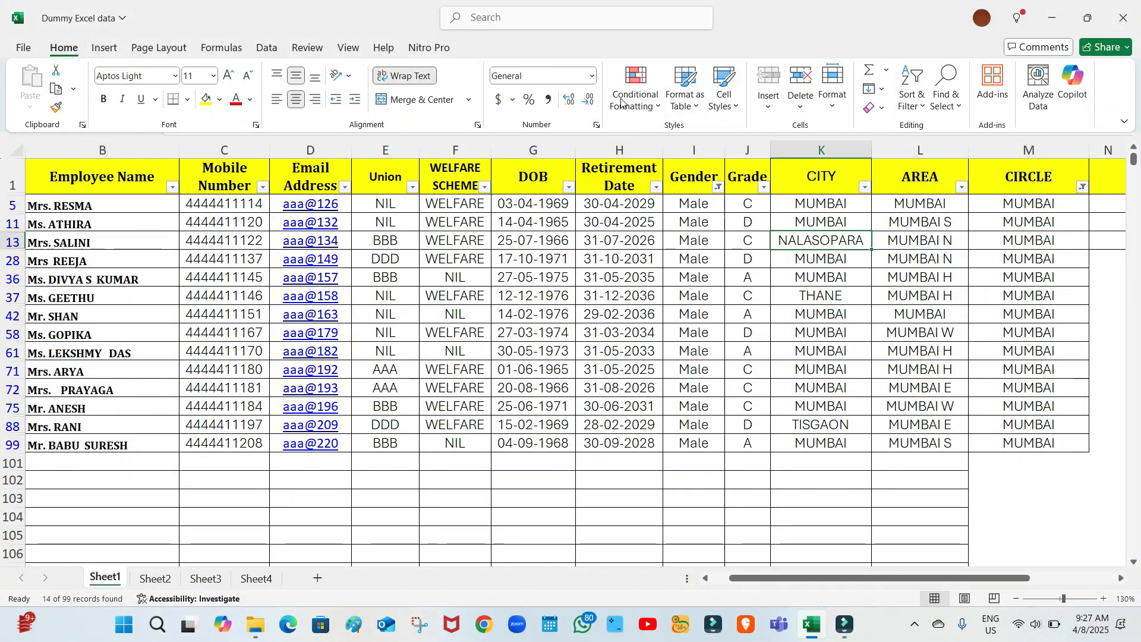
left_click(267, 47)
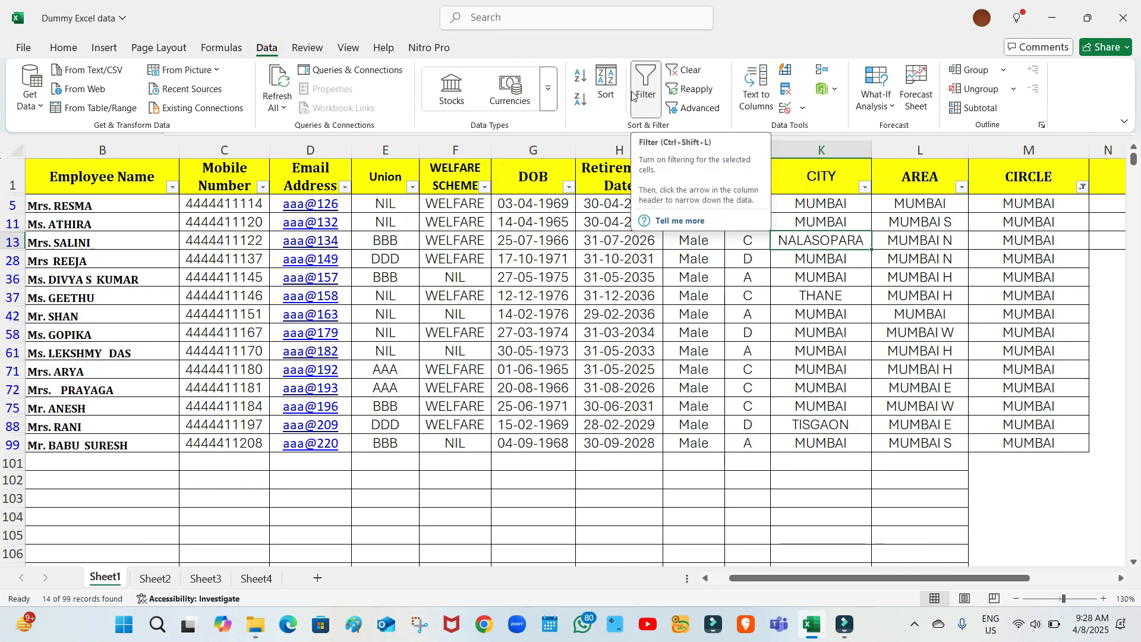
left_click(643, 75)
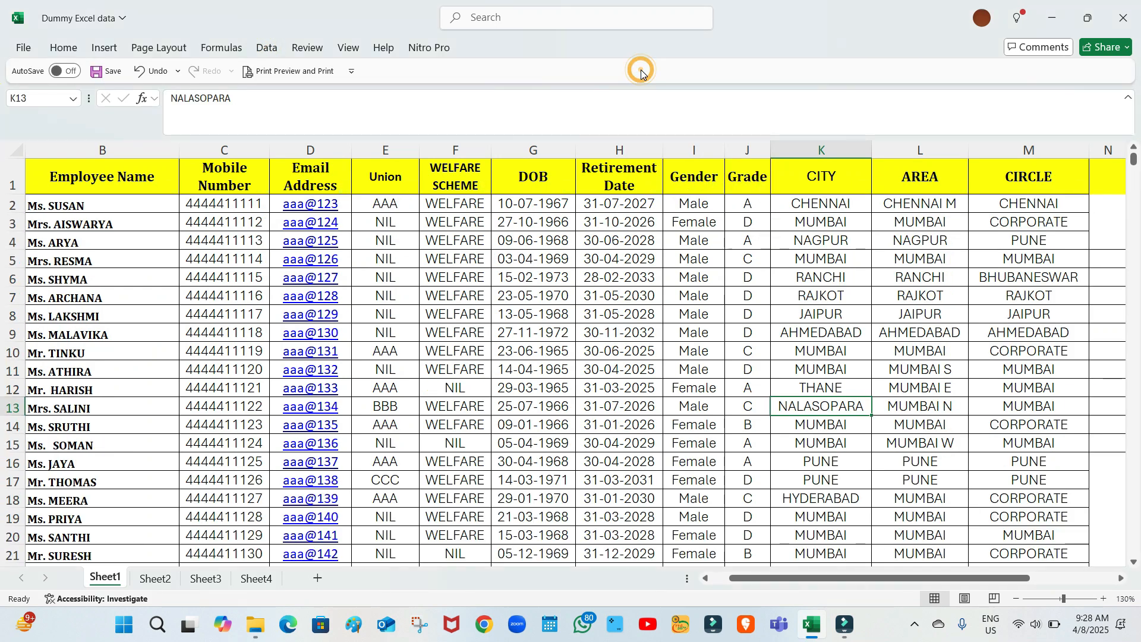
Turn on filtering for the employee table and filter the Union column to show only AAA.
left_click(388, 178)
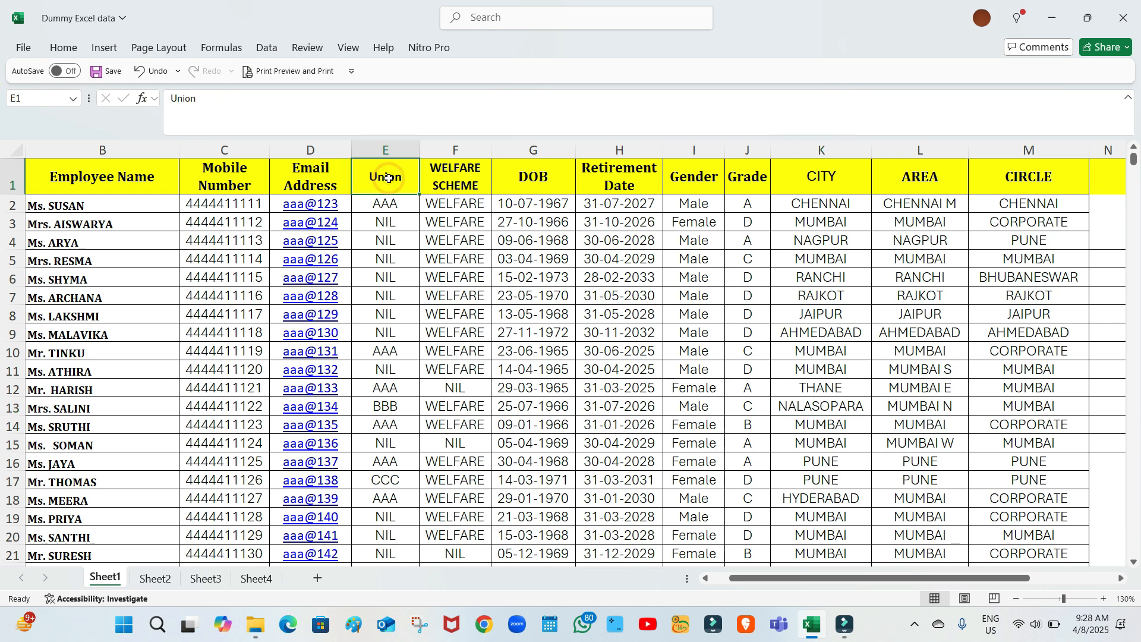
left_click(273, 50)
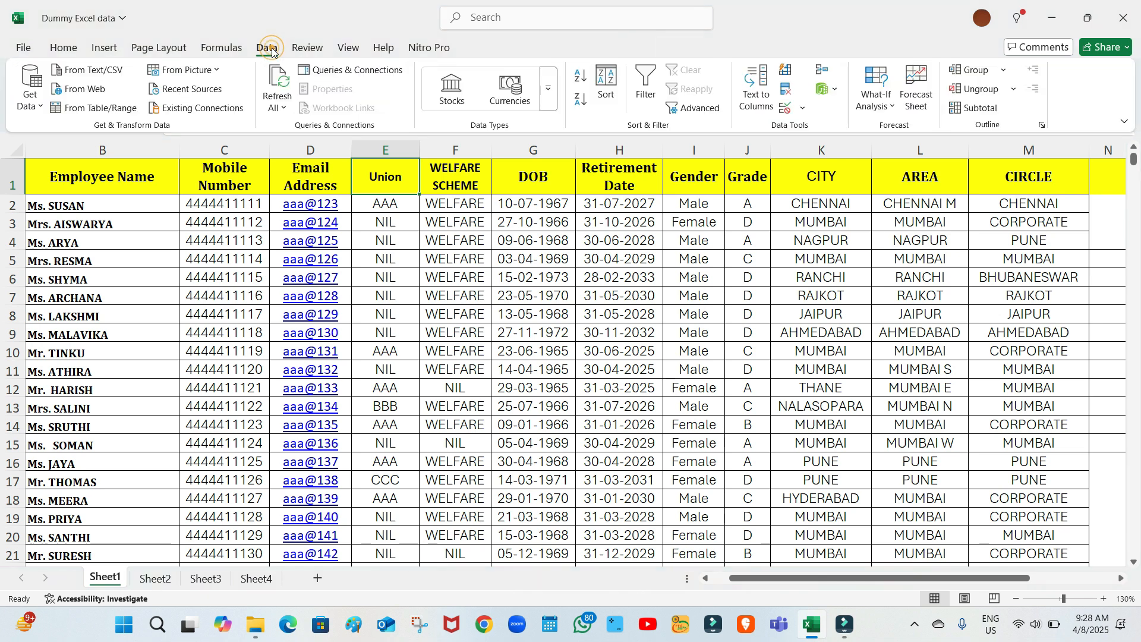
left_click(651, 77)
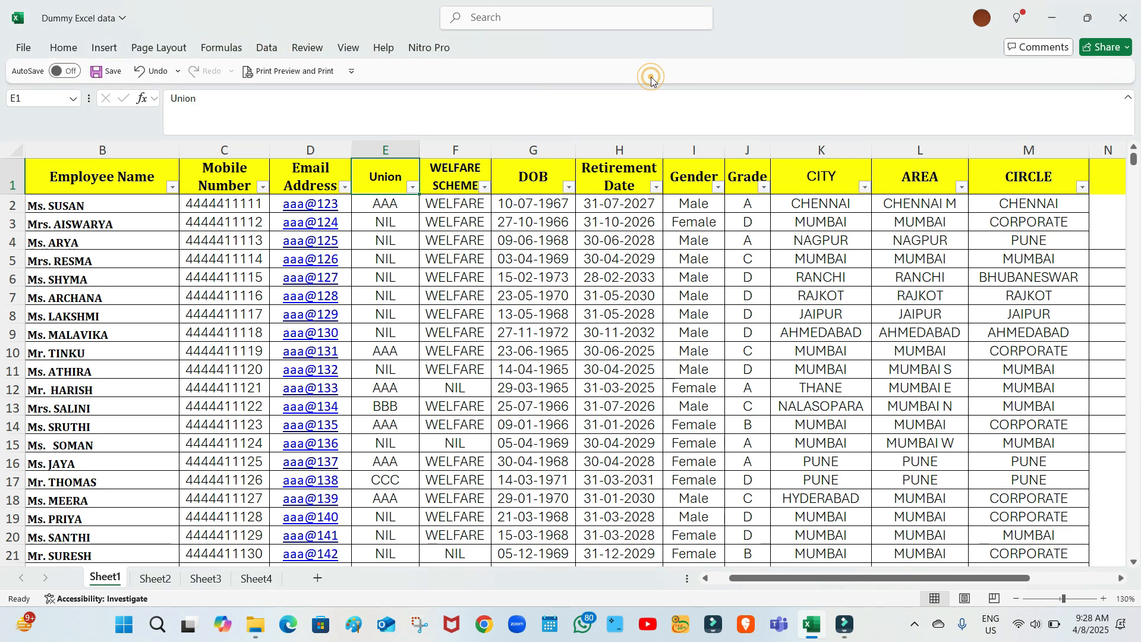
left_click(413, 189)
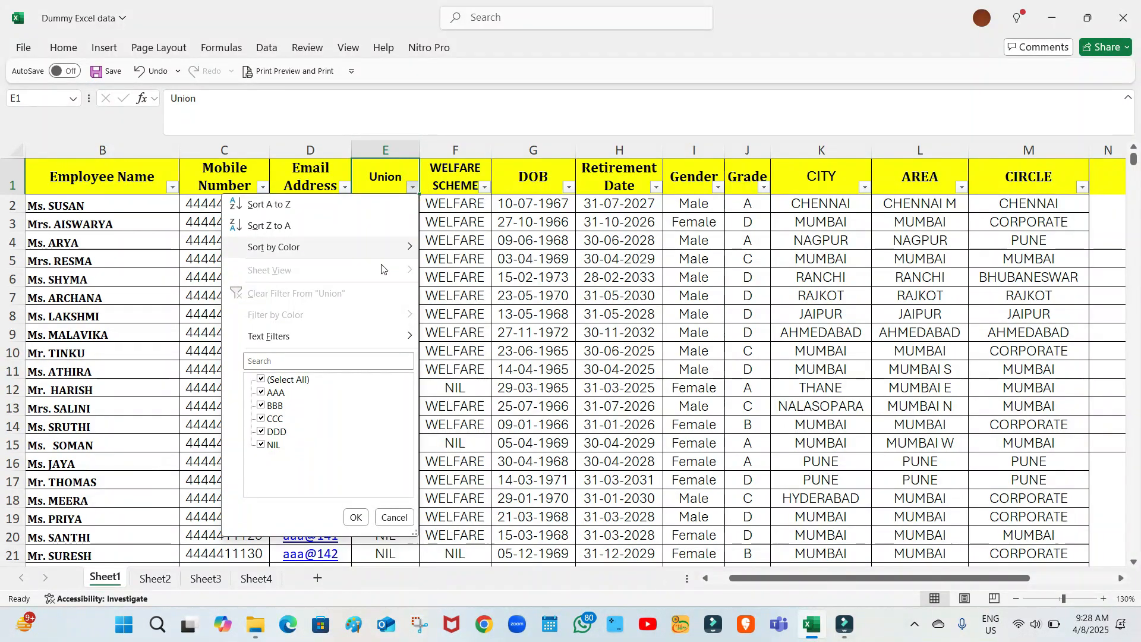
left_click(261, 381)
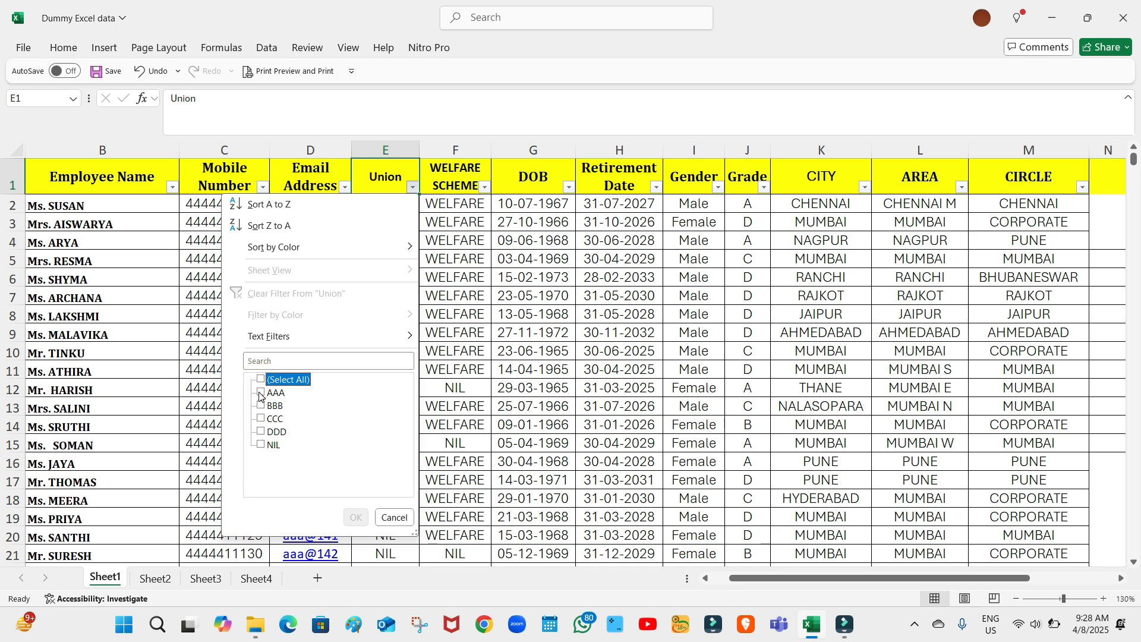
left_click(260, 394)
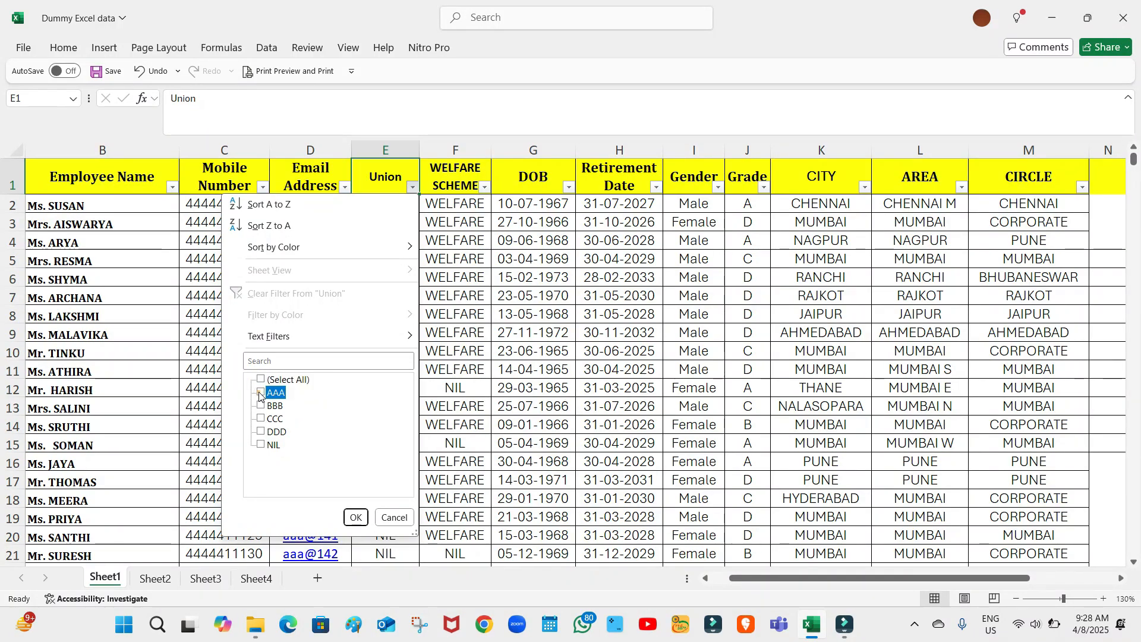
left_click(355, 517)
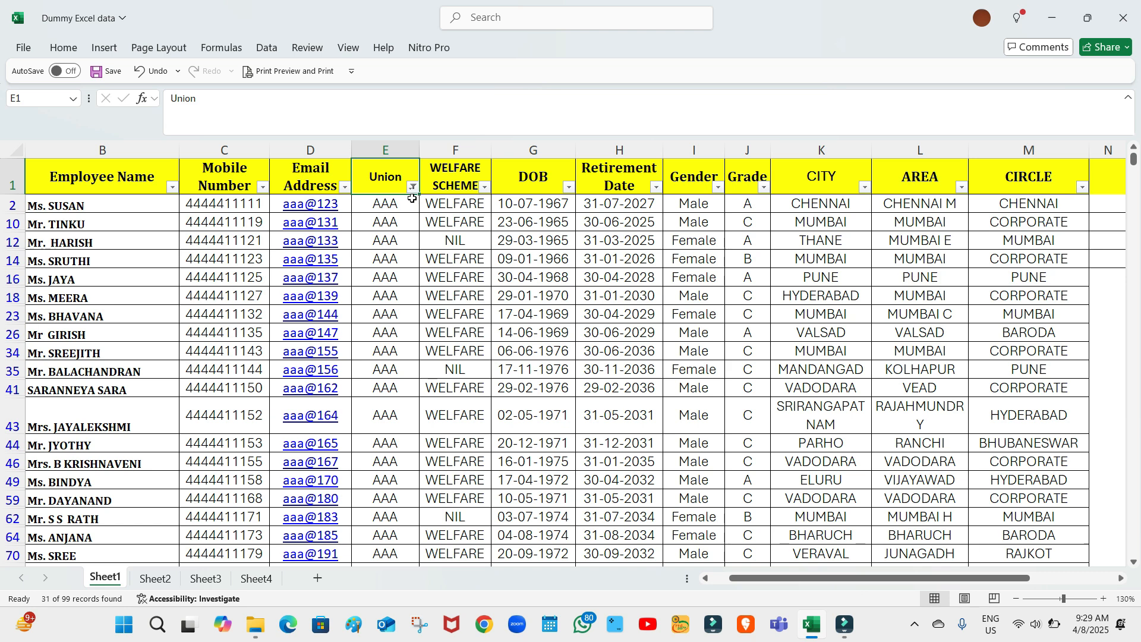
Turn off filtering to remove the Union filter and restore the full employee table.
left_click(63, 47)
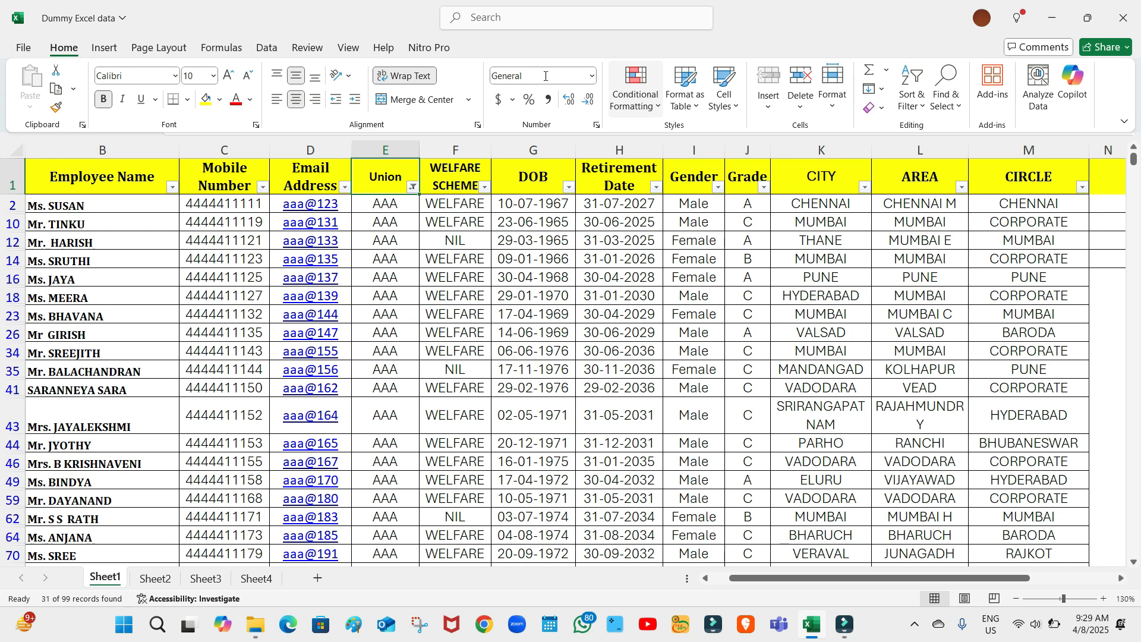
left_click(268, 49)
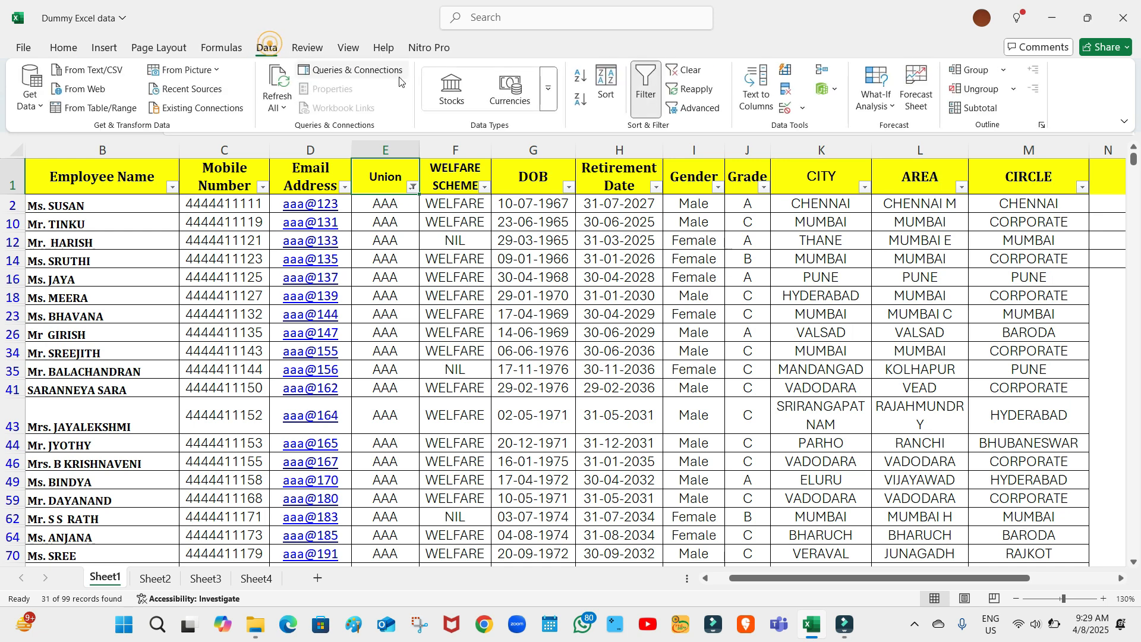
left_click(641, 87)
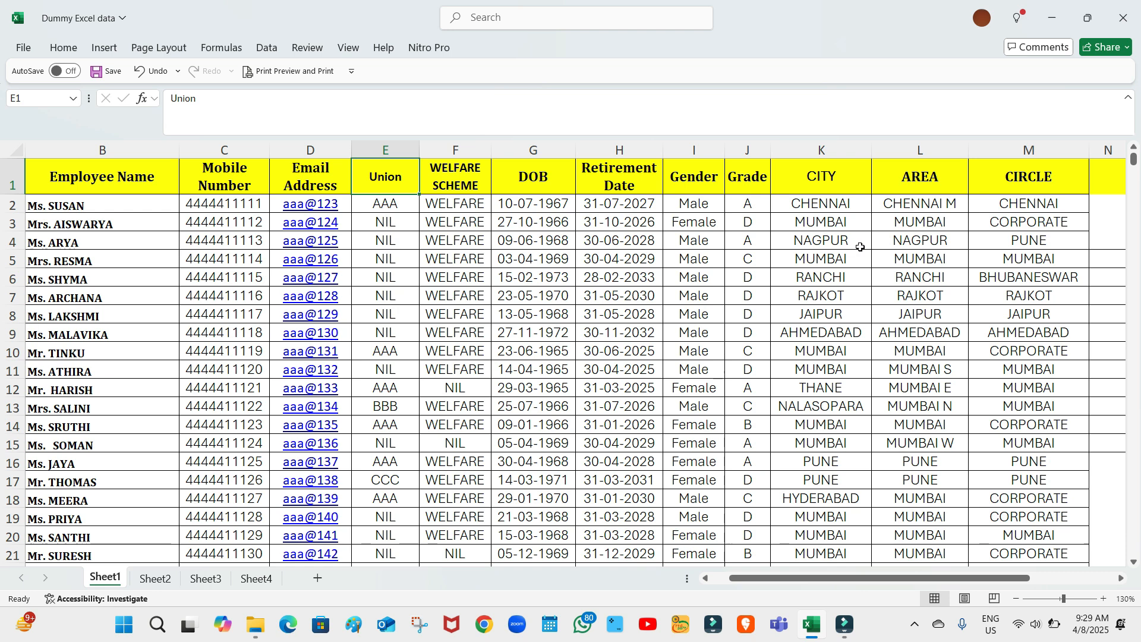
Select the employee records manually from cell A2 through the CIRCLE column down to row 108, and clear that selection.
left_click(53, 205)
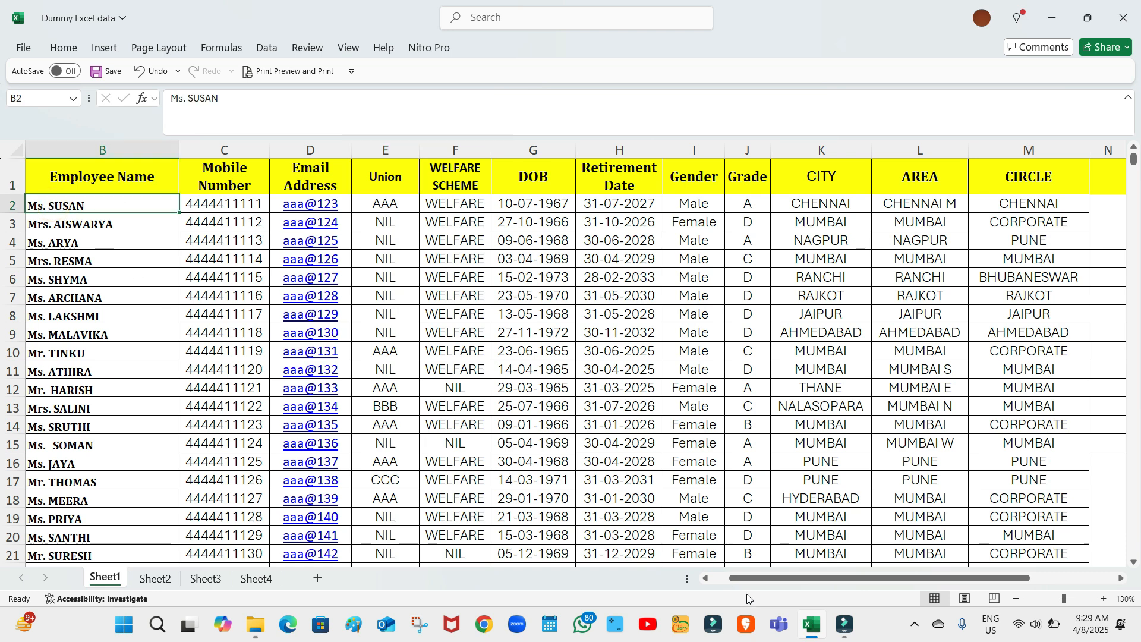
left_click_drag(742, 583, 724, 583)
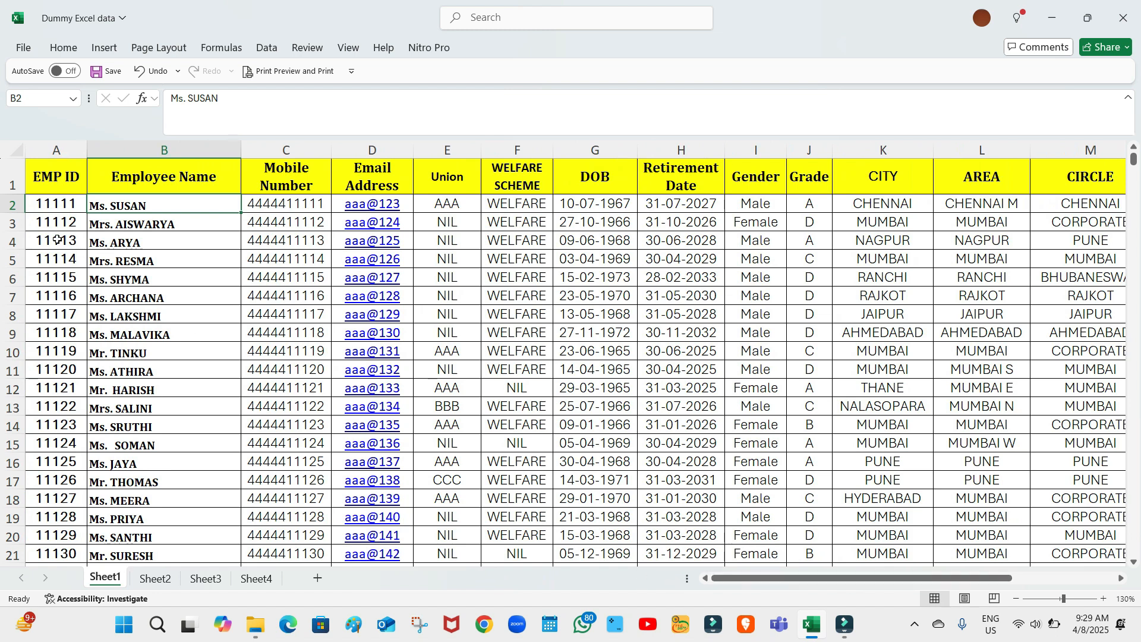
left_click(44, 205)
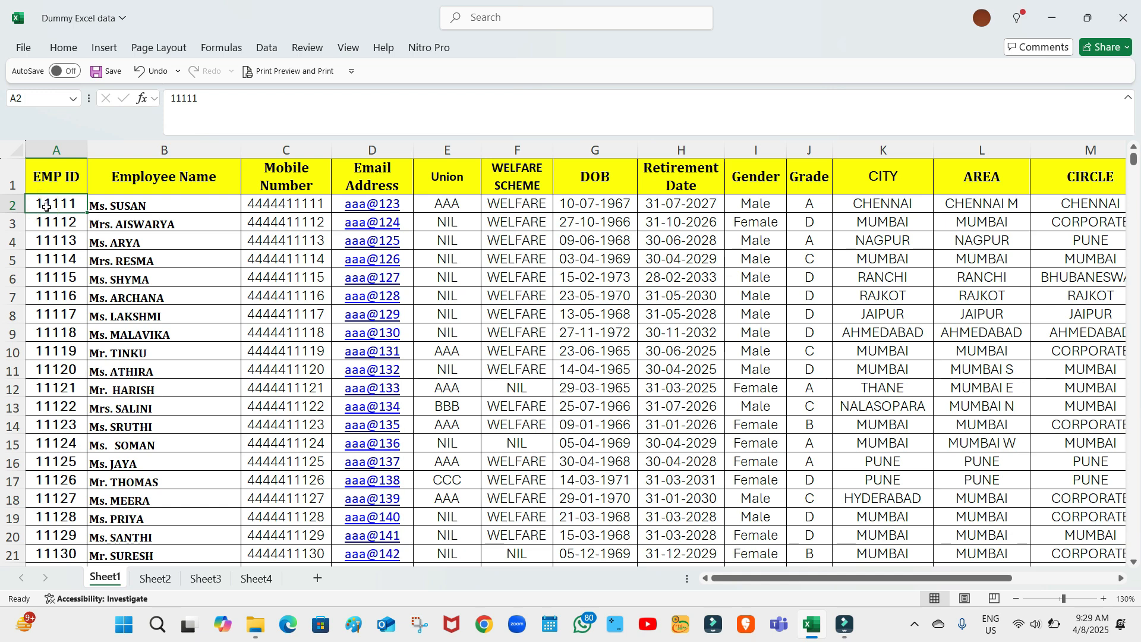
left_click_drag(40, 207, 943, 522)
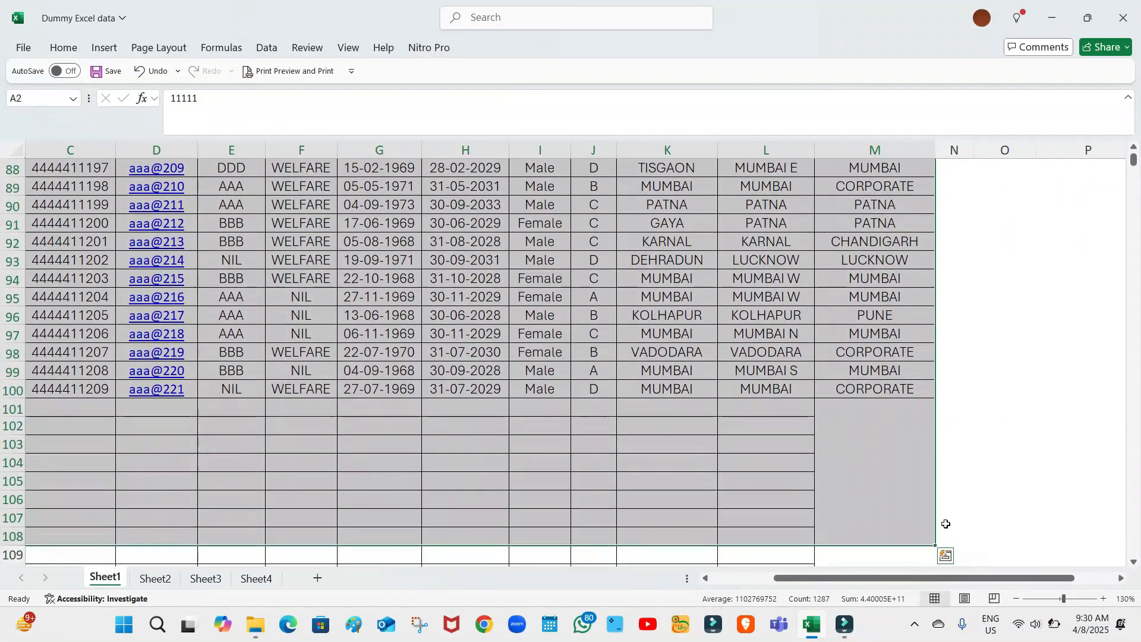
left_click(1079, 364)
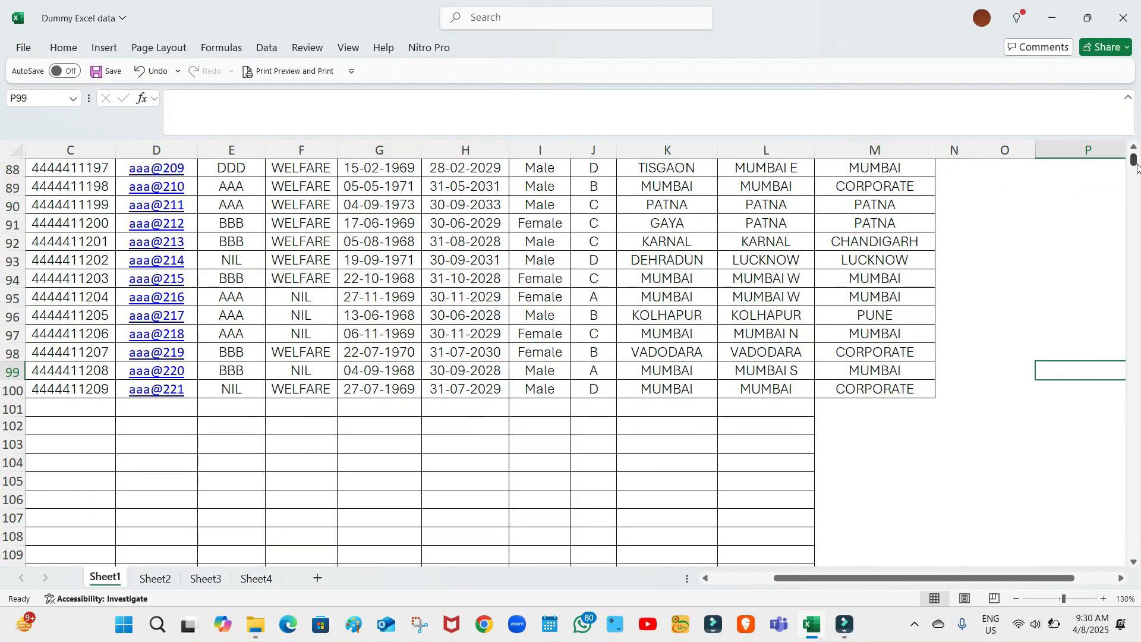
left_click_drag(1134, 163, 1126, 132)
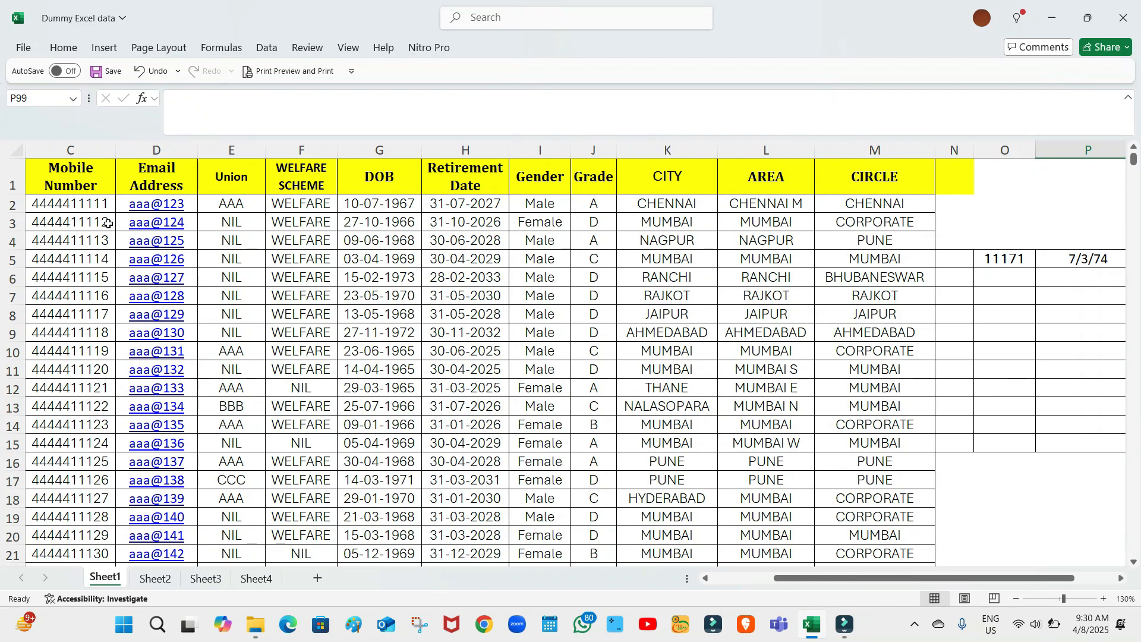
left_click_drag(785, 578, 665, 573)
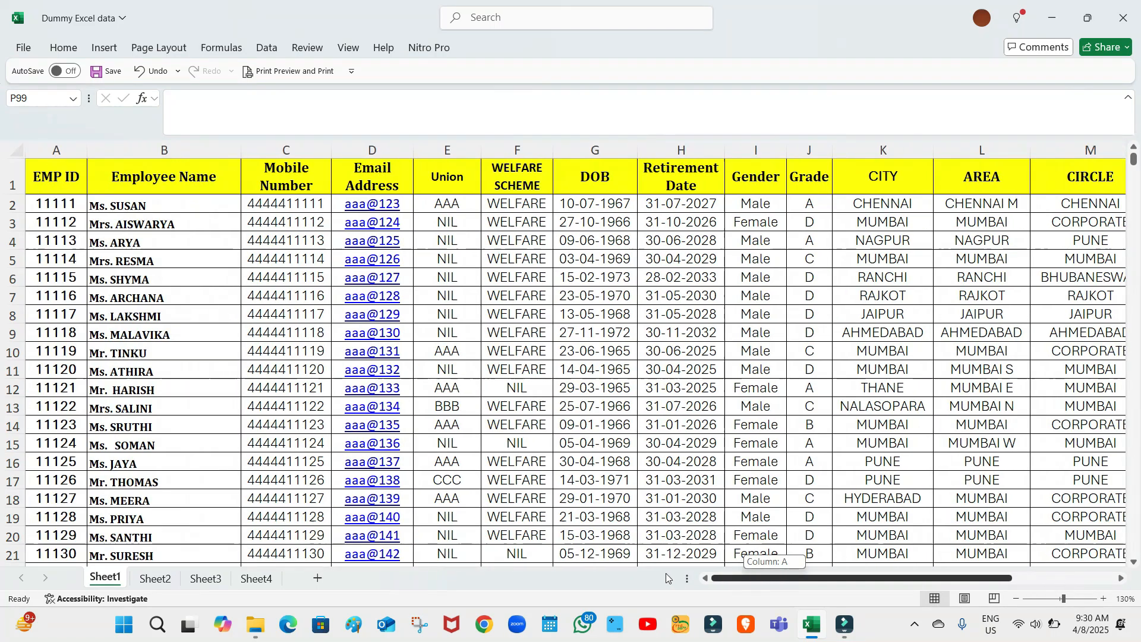
Select all employee records without the header row, from cell A2 through the CIRCLE column down to row 100.
left_click(54, 204)
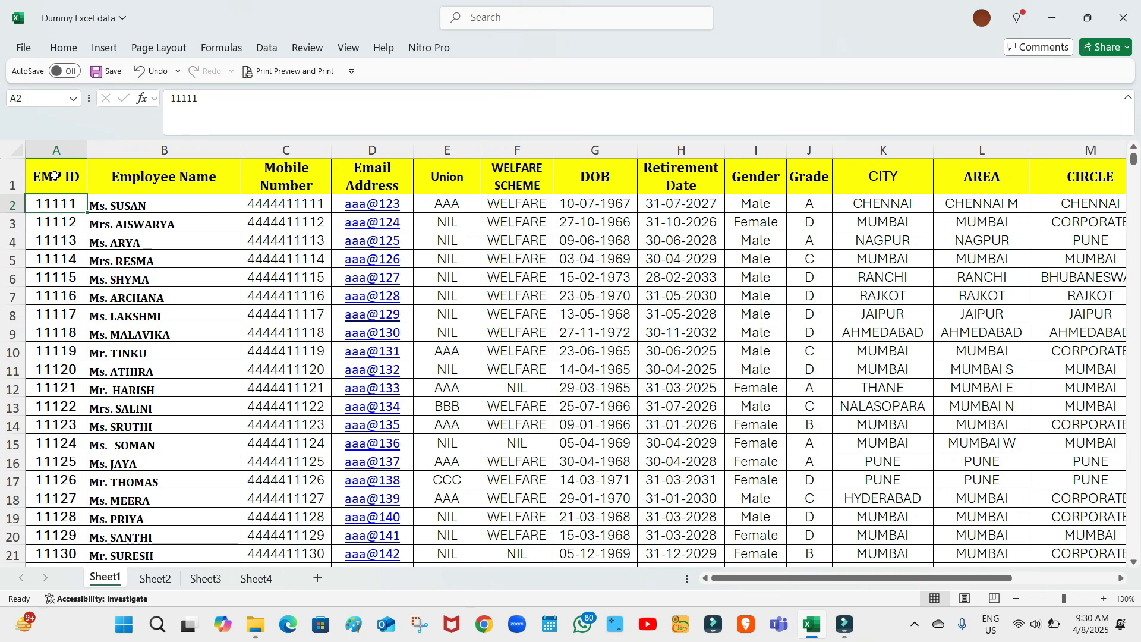
left_click(42, 203)
key("ctrl+shift+Right")
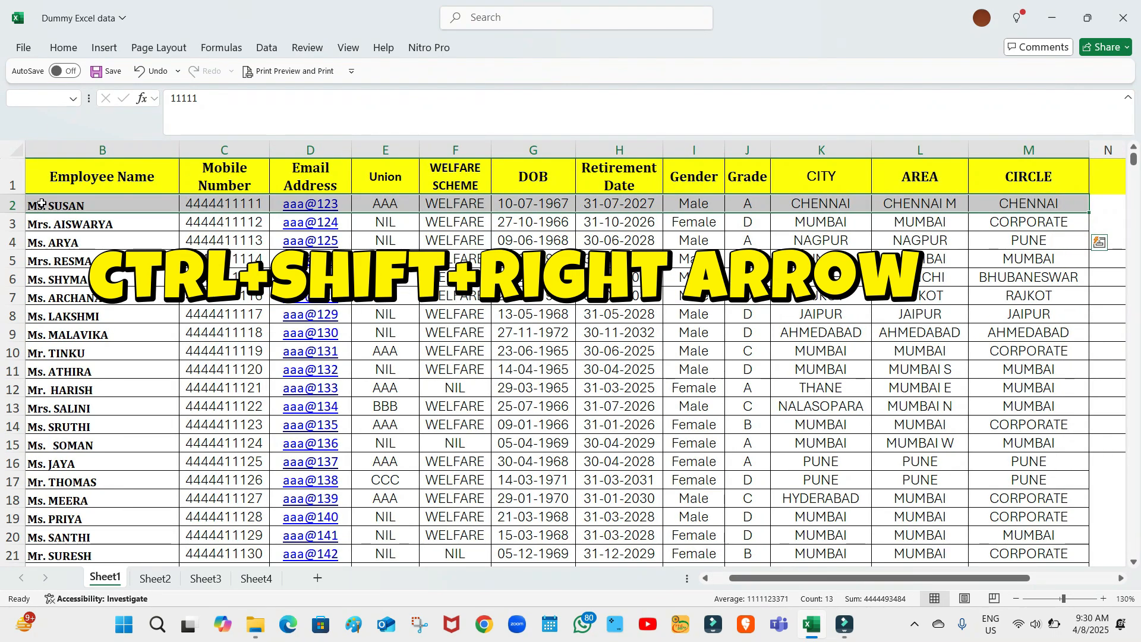
key("ctrl+shift+Down")
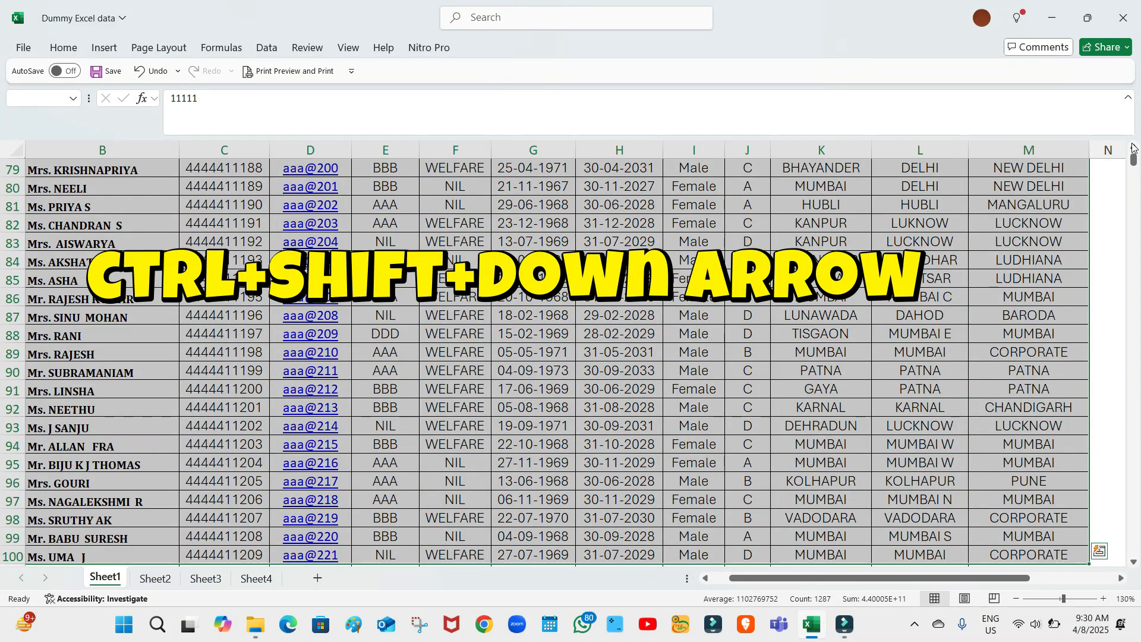
scroll(1133, 148, "up", 1)
left_click_drag(1133, 156, 1135, 151)
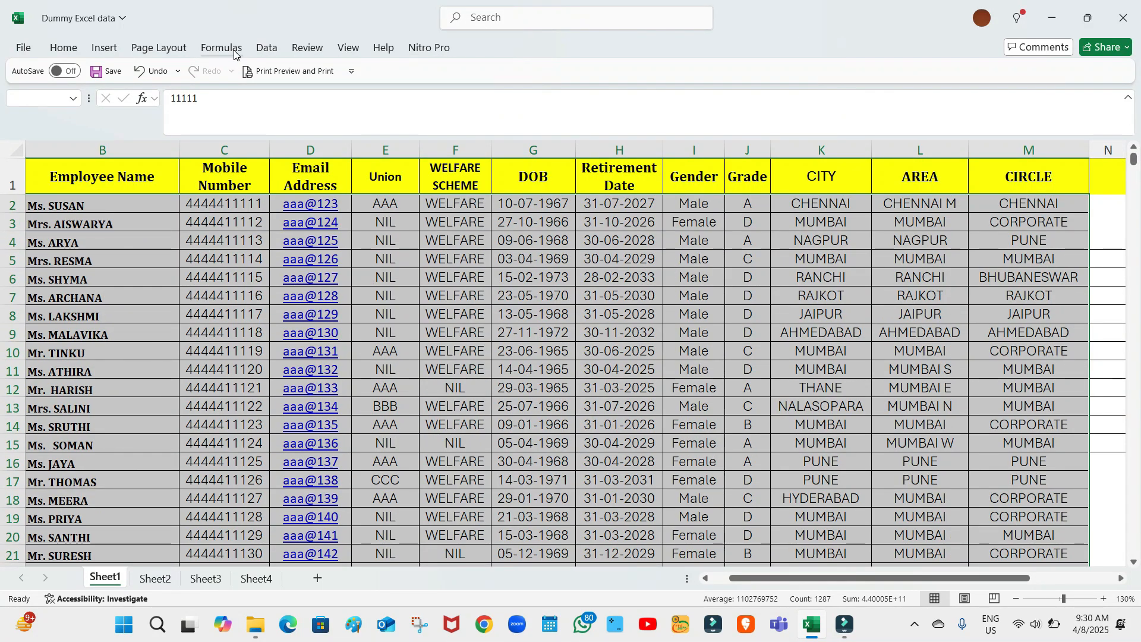
Sort the selected employee records by CIRCLE on cell values, in A to Z order.
left_click(269, 51)
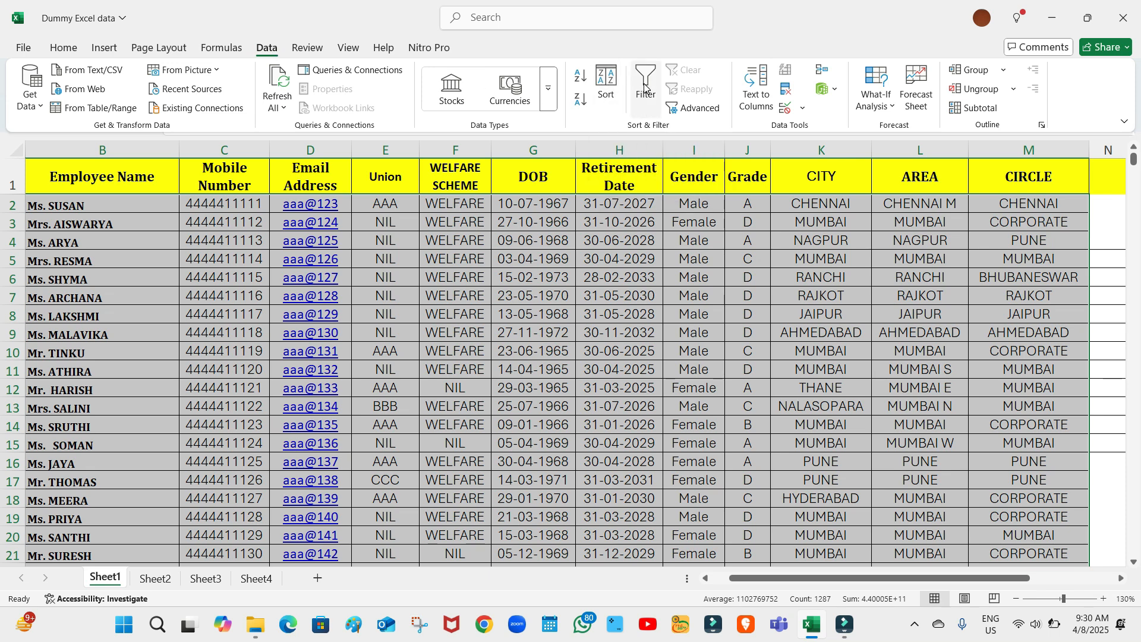
left_click(606, 84)
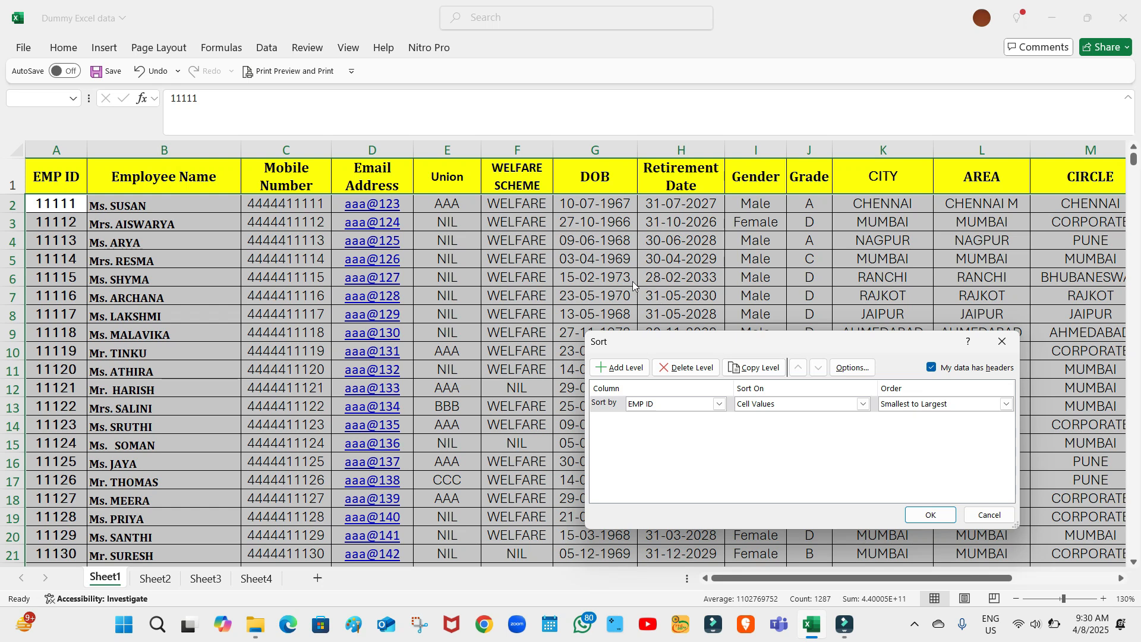
left_click(720, 406)
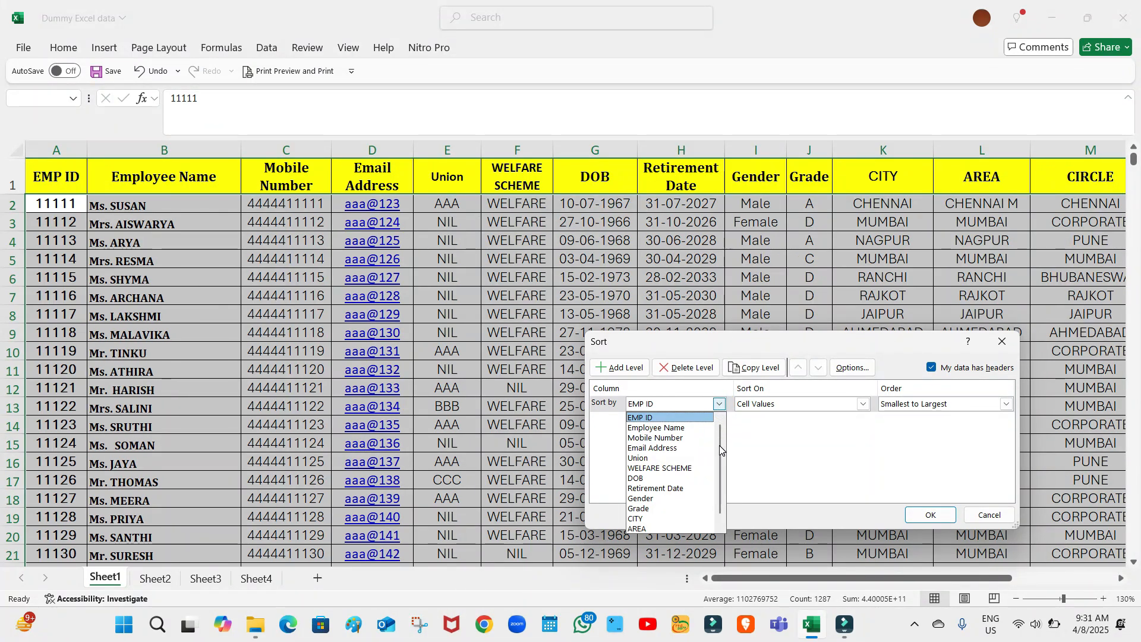
scroll(721, 450, "down", 1)
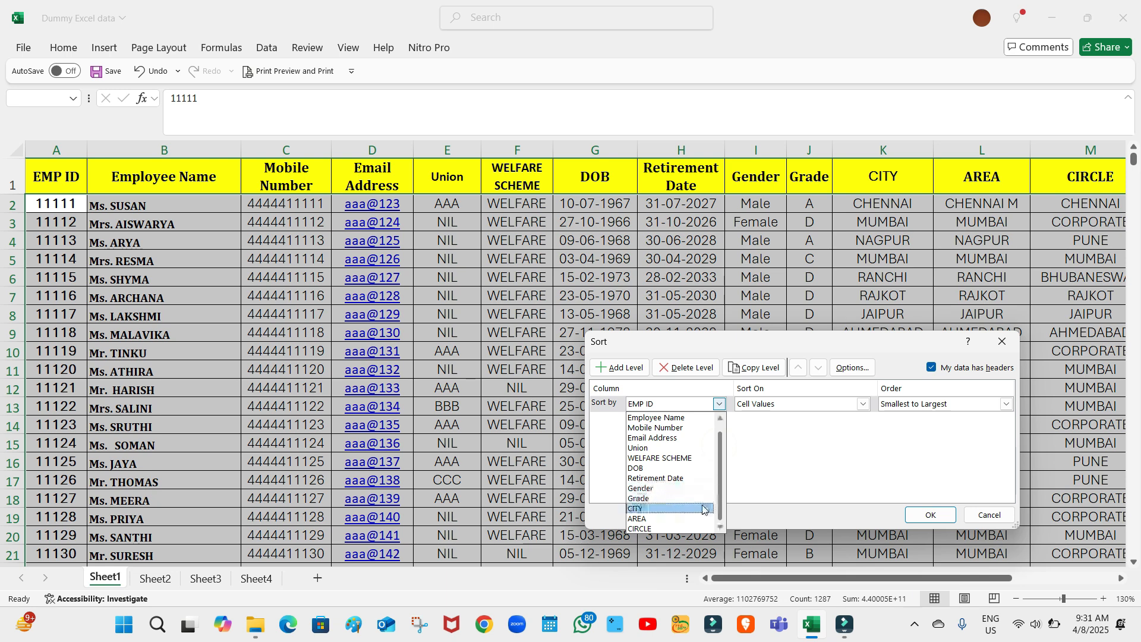
left_click(663, 526)
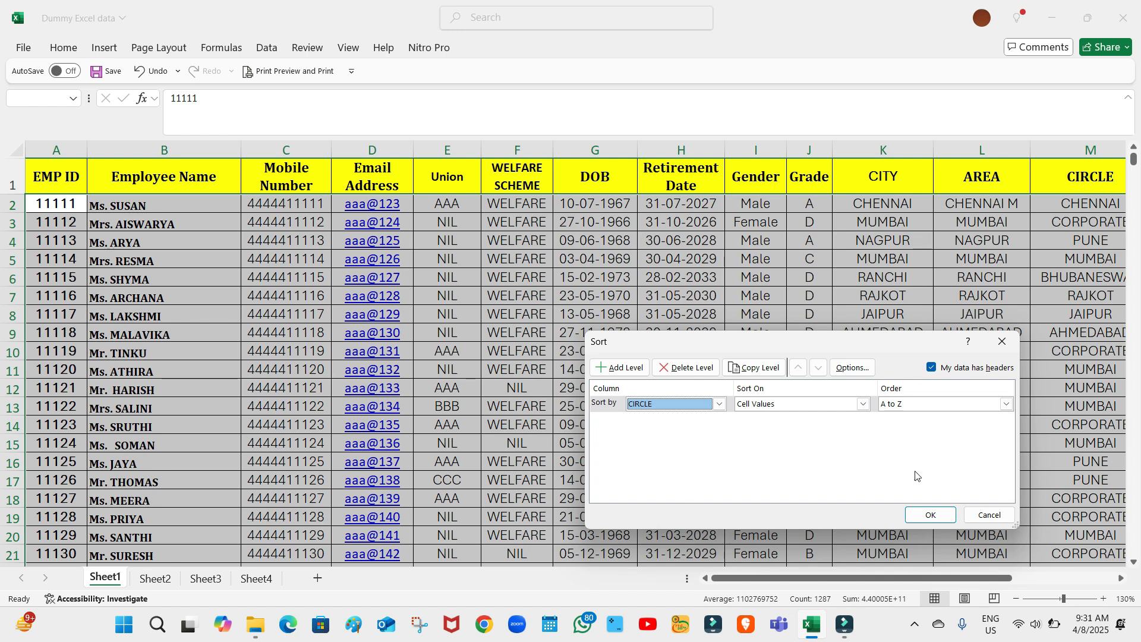
left_click(932, 516)
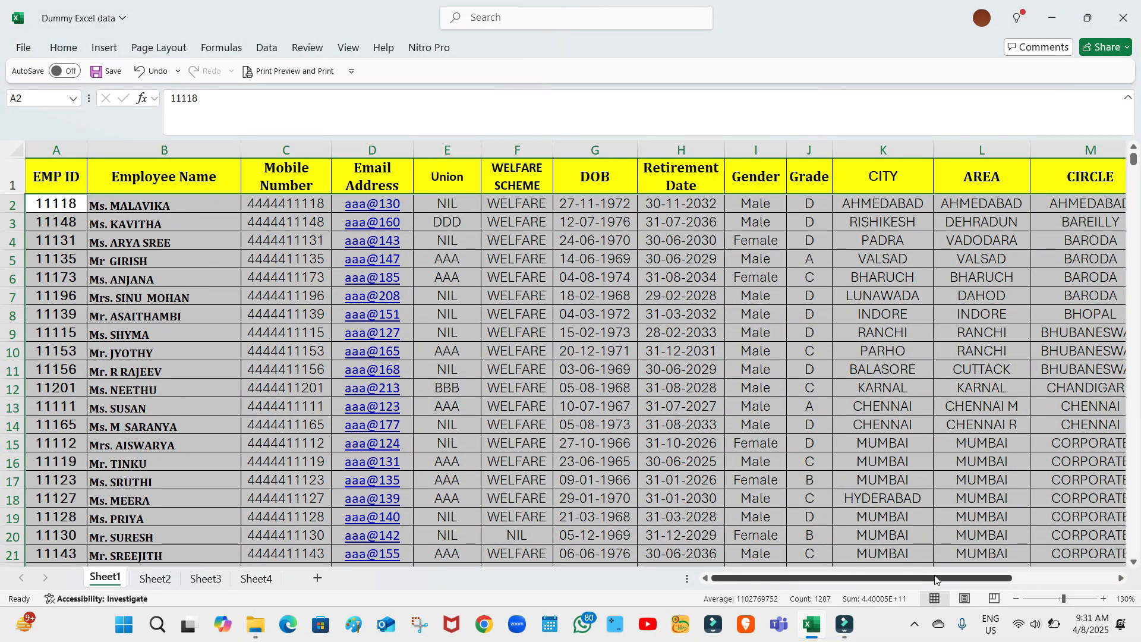
Look down the CIRCLE column to the end of the employee table to check the A to Z order.
mouse_move(939, 578)
left_mouse_down()
mouse_move(1004, 579)
mouse_move(956, 579)
left_mouse_up()
left_click(970, 459)
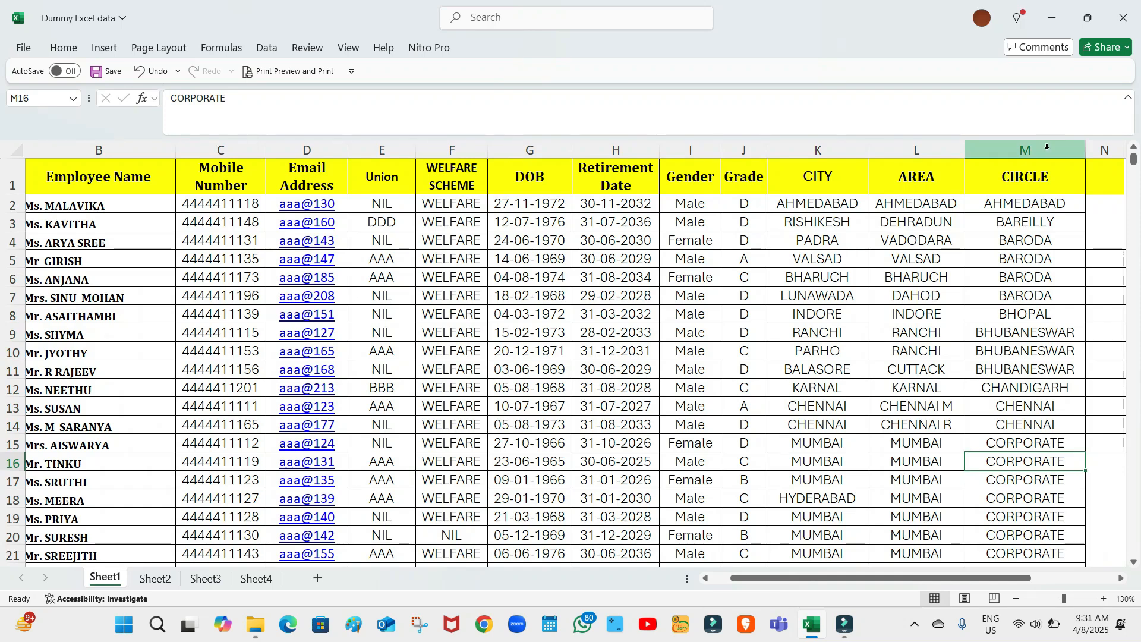
left_click(1009, 211)
left_click(1009, 220)
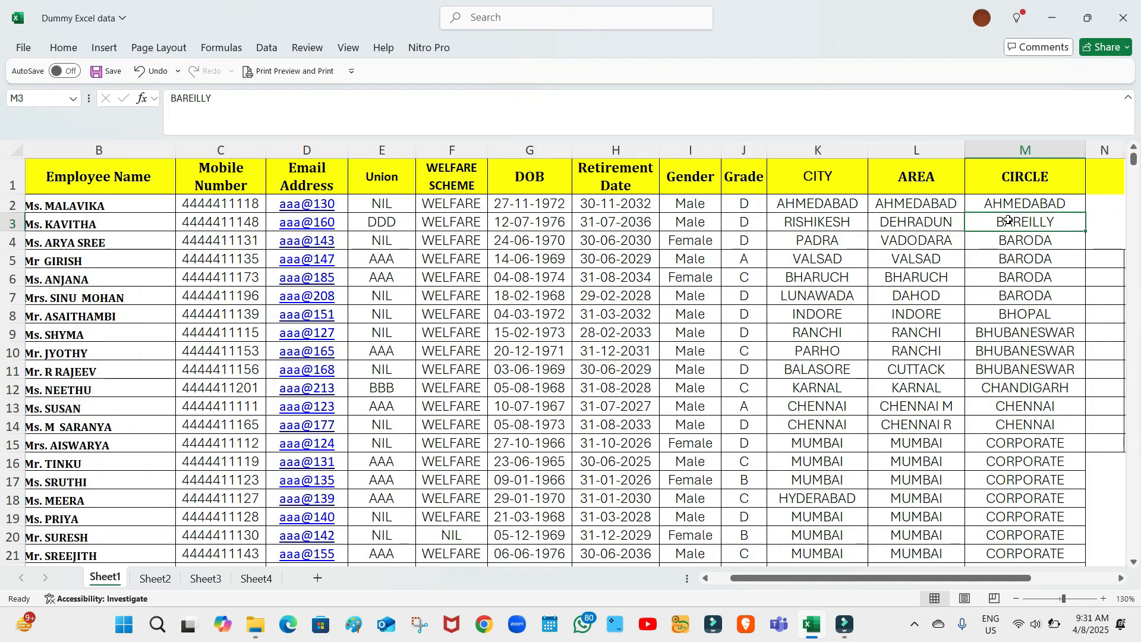
key("Down")
key("Down")
key("Down")
key("Down")
key("Down")
key("Down")
key("Down")
key("Down")
key("Down")
key("Down")
key("Down")
key("Down")
key("Down")
key("Down")
key("Down")
key("Down")
key("Down")
key("Down")
key("Down")
key("Down")
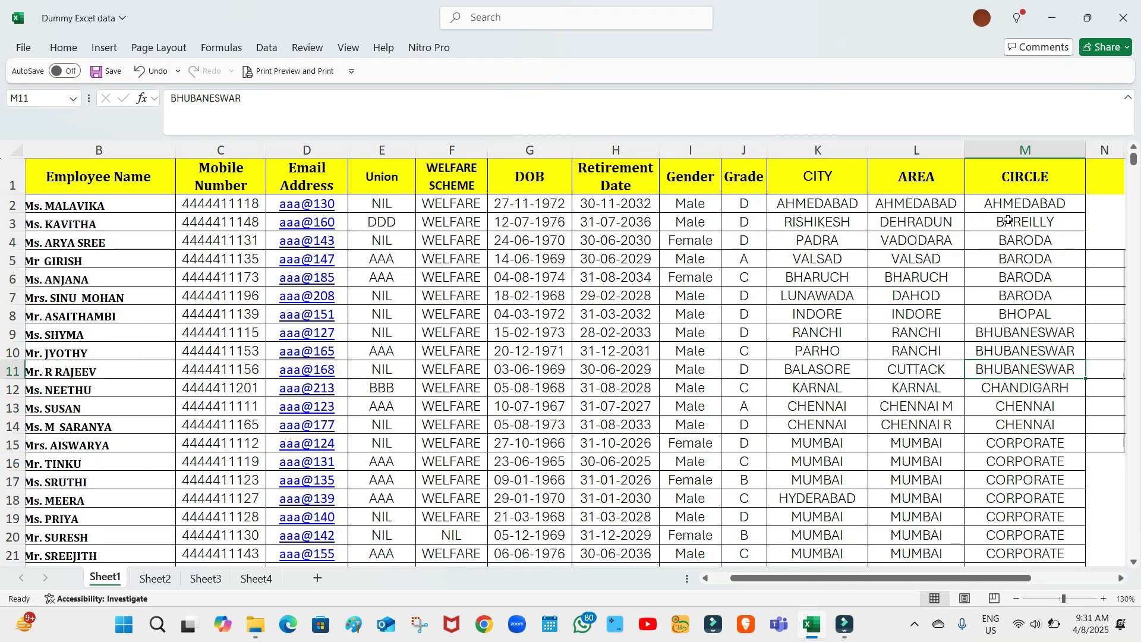
key("Down")
key("Down")
key("Down")
key("Down")
key("Down")
key("Down")
key("Down")
key("Down")
key("Down")
key("Down")
key("Down")
key("Down")
key("Down")
key("Down")
key("Down")
key("Down")
key("Down")
key("Down")
key("Down")
key("Down")
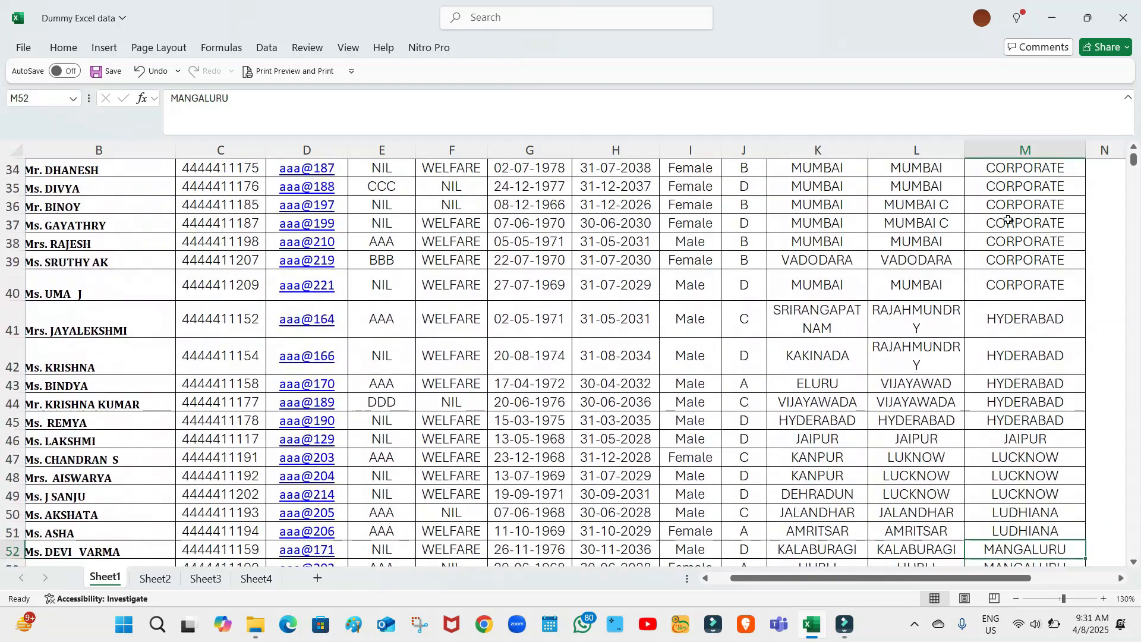
key("Down")
key("Down")
key("Down")
key("Down")
key("Down")
key("Down")
key("Down")
key("Down")
key("Down")
key("Down")
key("Down")
key("Down")
key("Down")
key("Down")
key("Down")
key("Down")
key("Down")
key("Down")
key("Down")
key("Down")
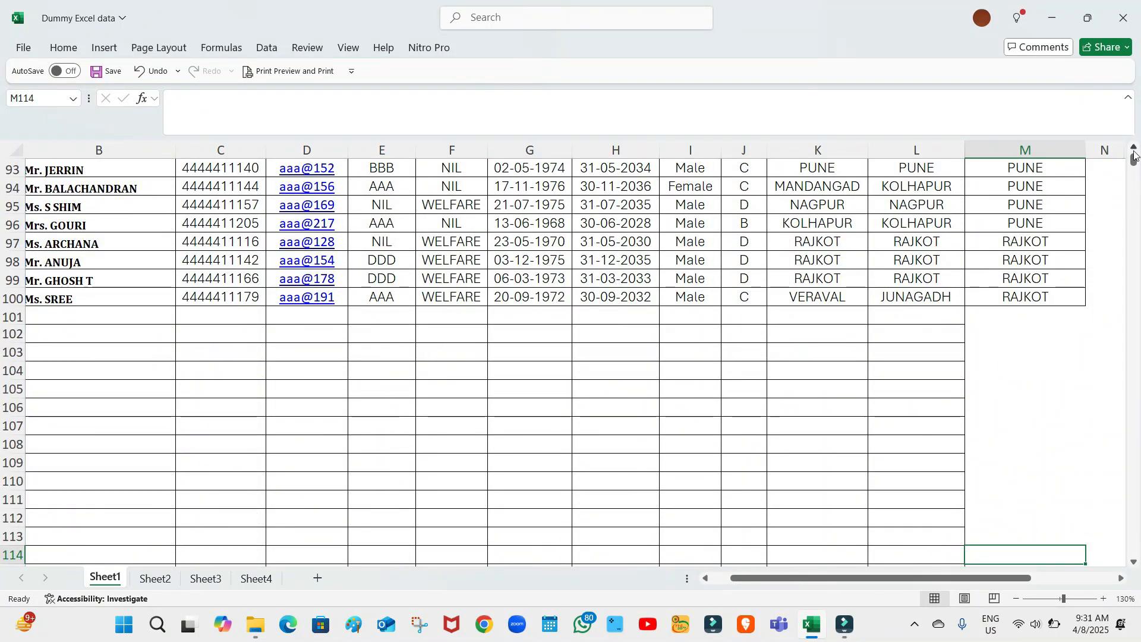
Select all employee records without the header row, from cell A2 through the CIRCLE column down to row 100.
left_click_drag(1134, 159, 1132, 134)
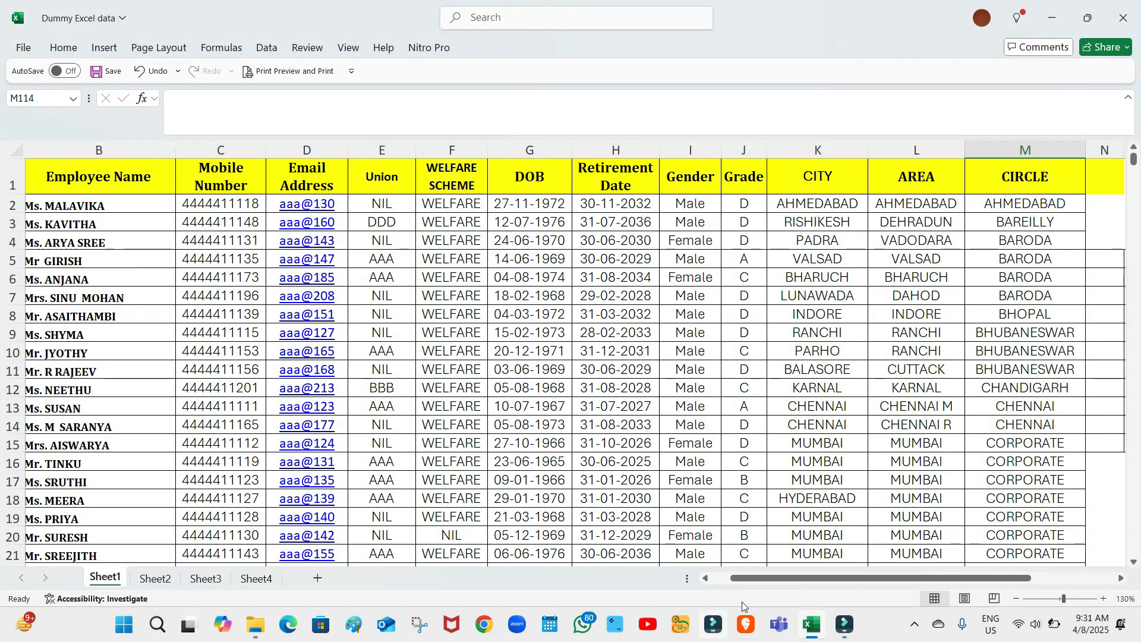
left_click_drag(740, 583, 610, 573)
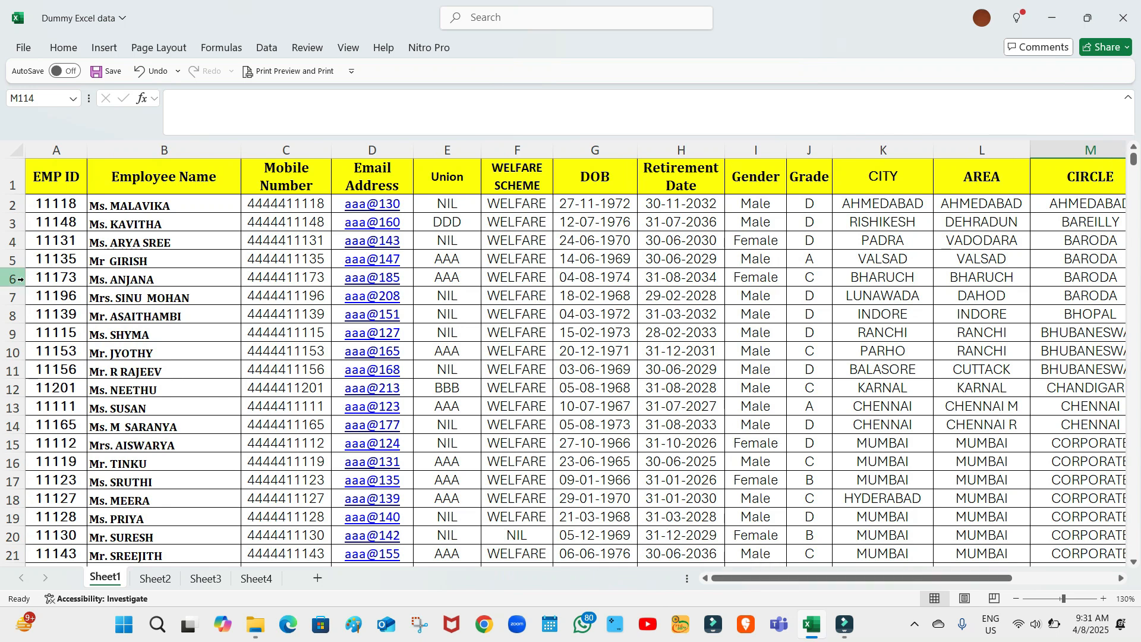
left_click(53, 203)
left_click(53, 203)
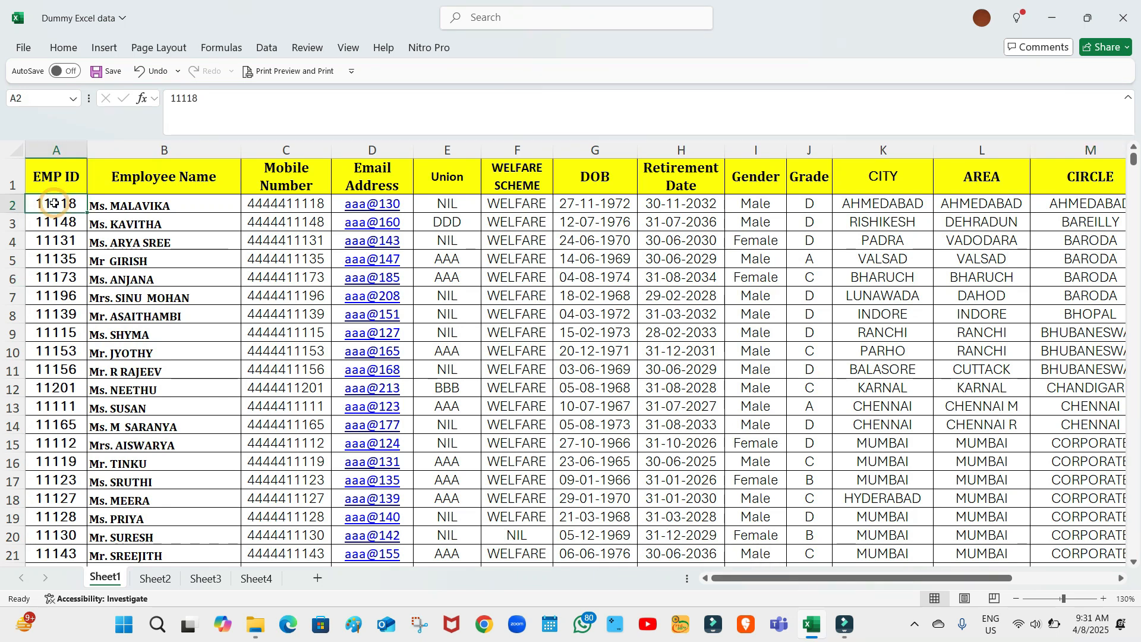
key("ctrl+shift+Right")
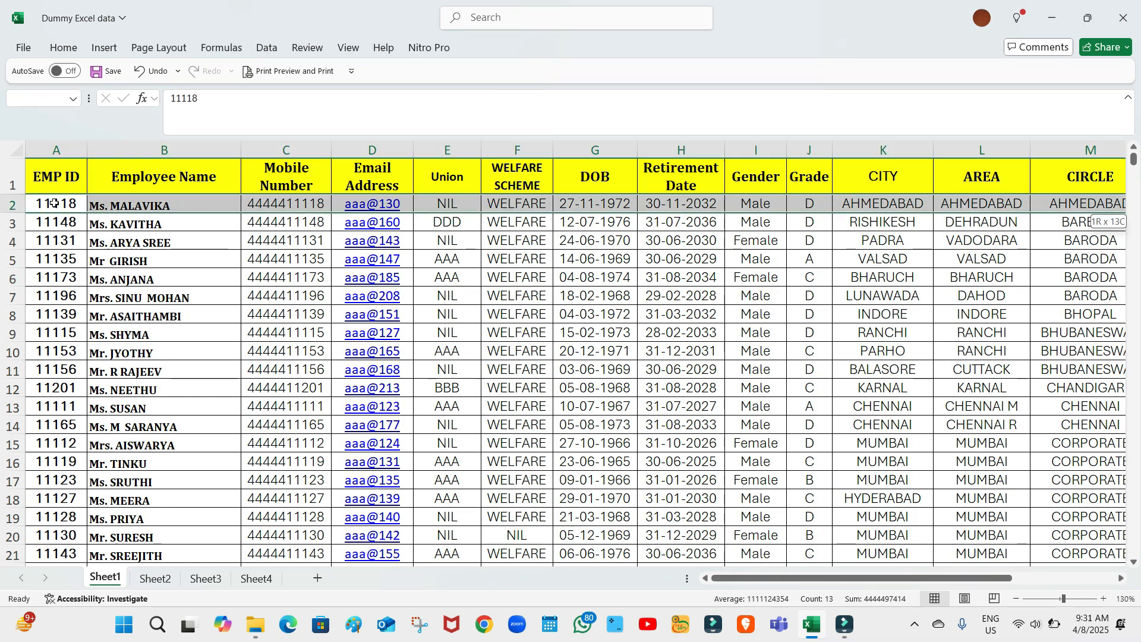
key("ctrl+shift+Down")
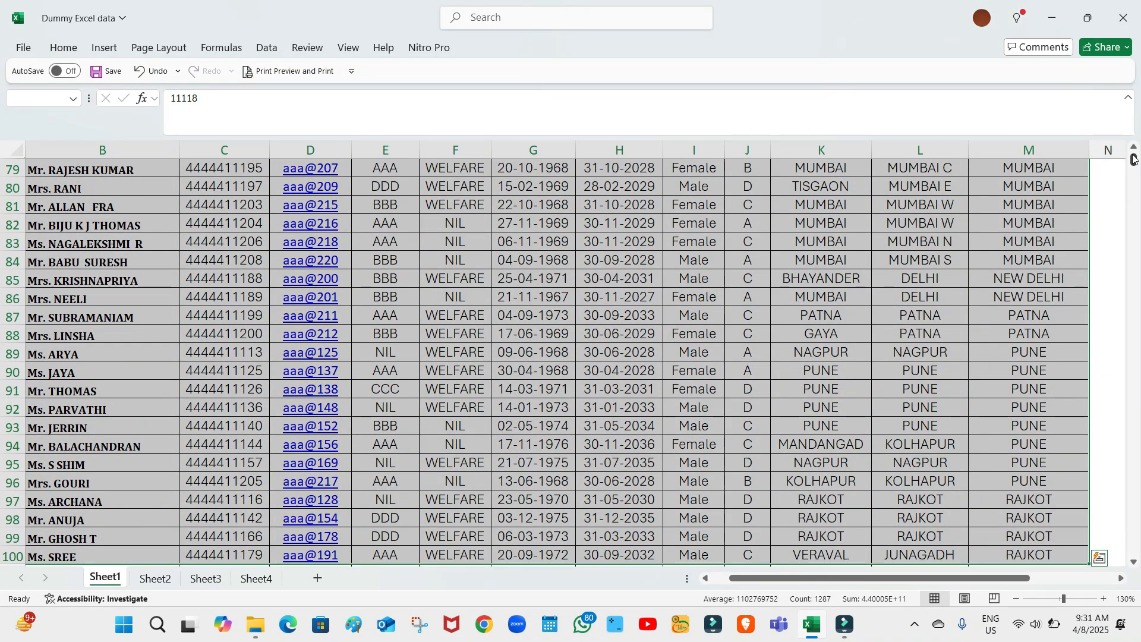
left_click_drag(1134, 161, 1134, 152)
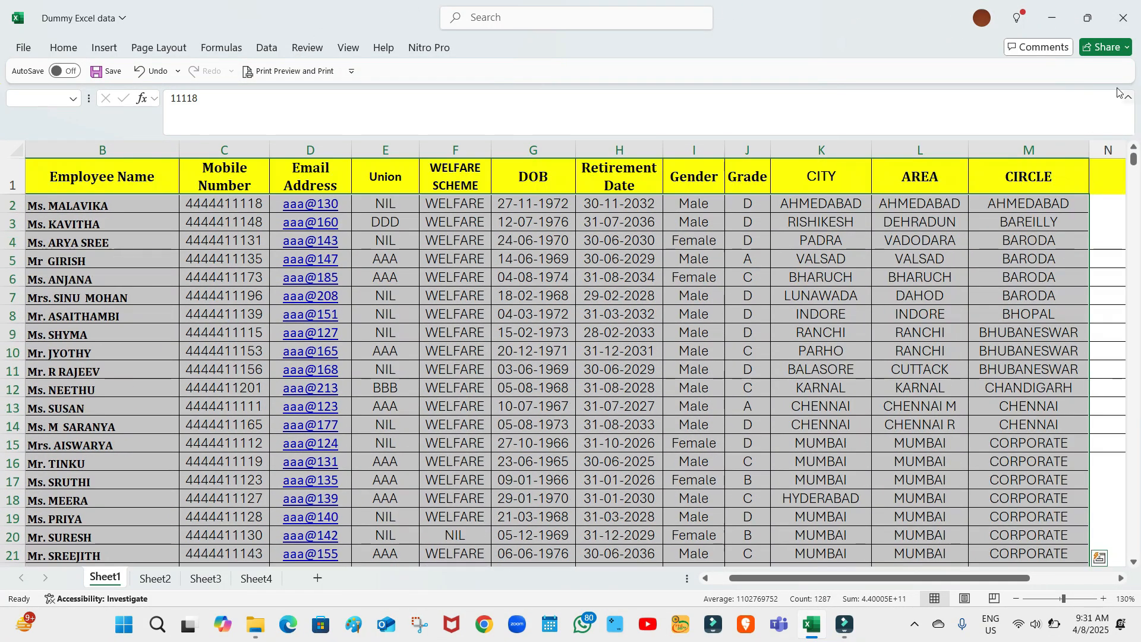
Sort the selected employee records by CITY on cell values, in Z to A order.
left_click(267, 48)
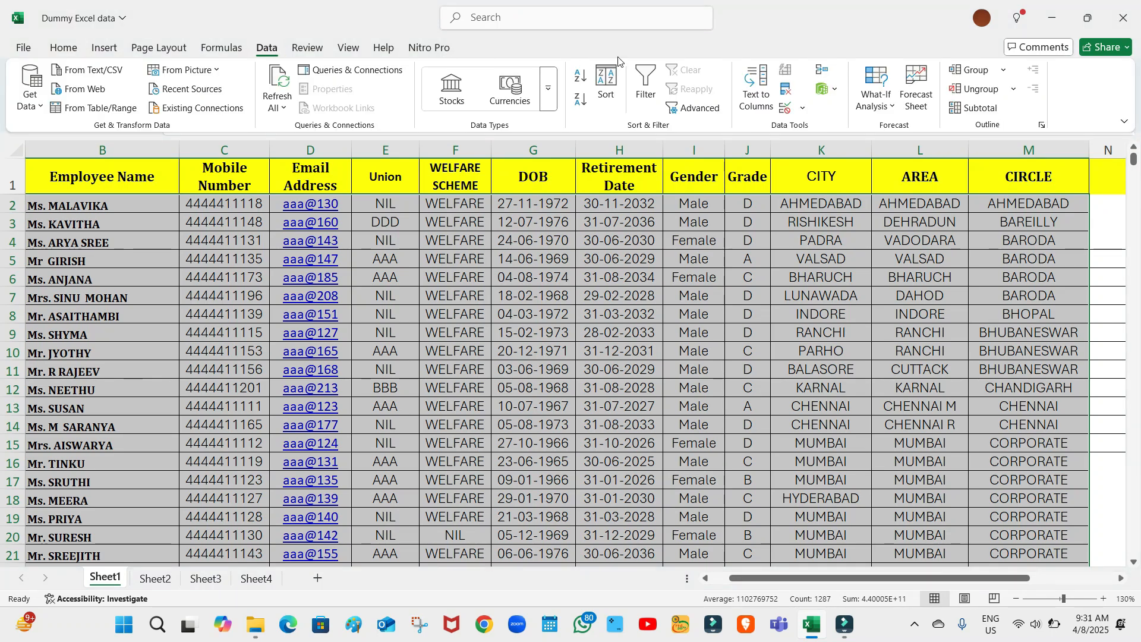
left_click(596, 84)
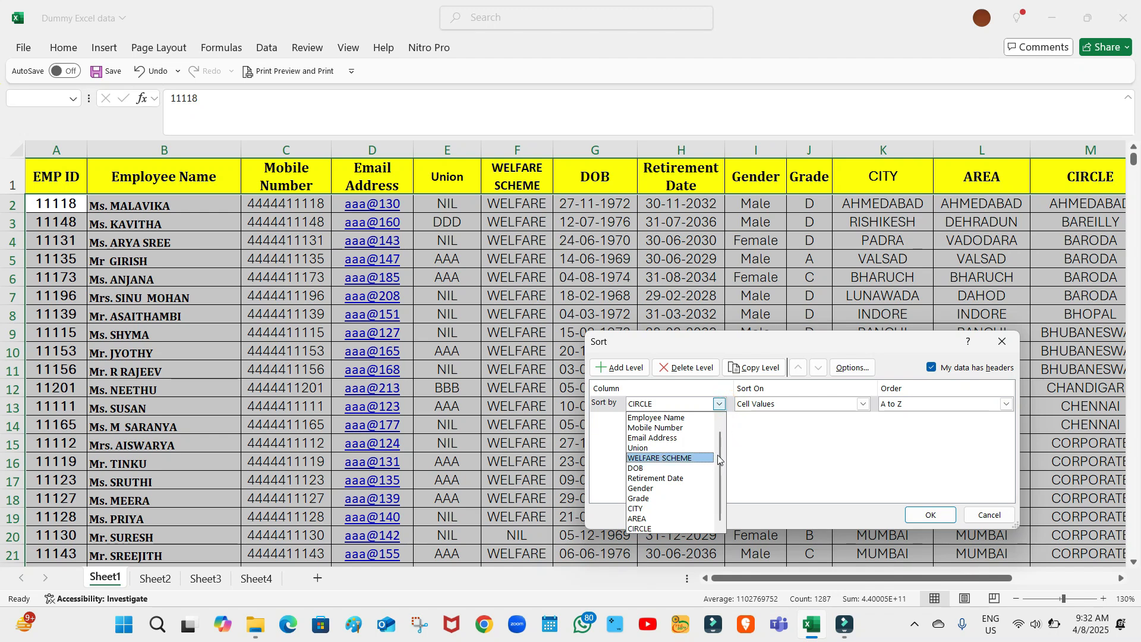
left_click(654, 509)
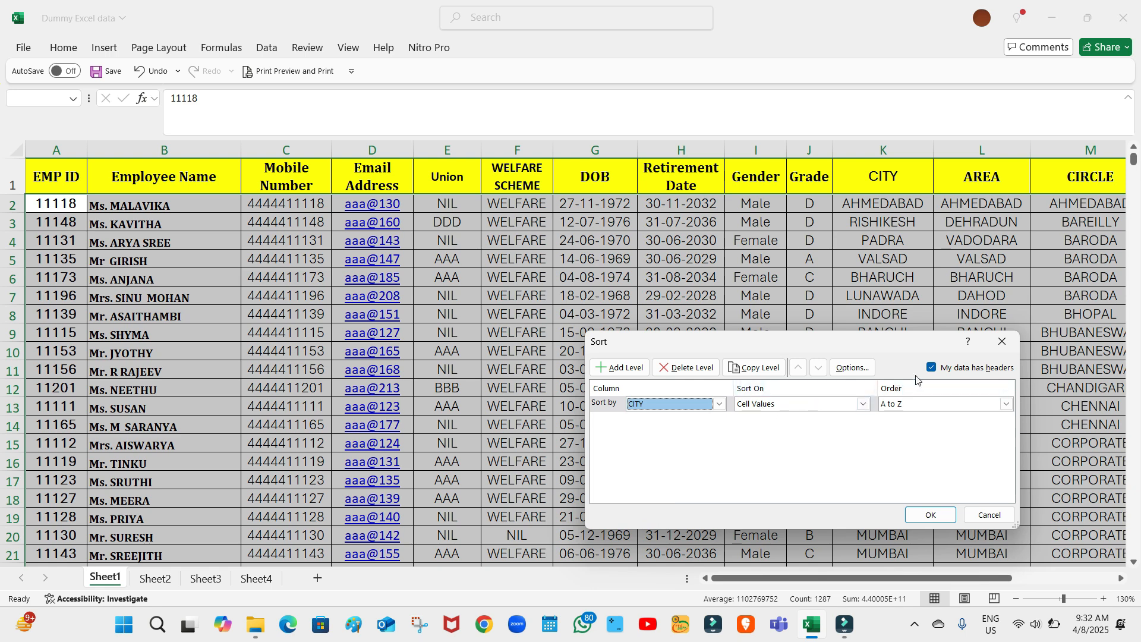
left_click(1006, 404)
left_click(919, 427)
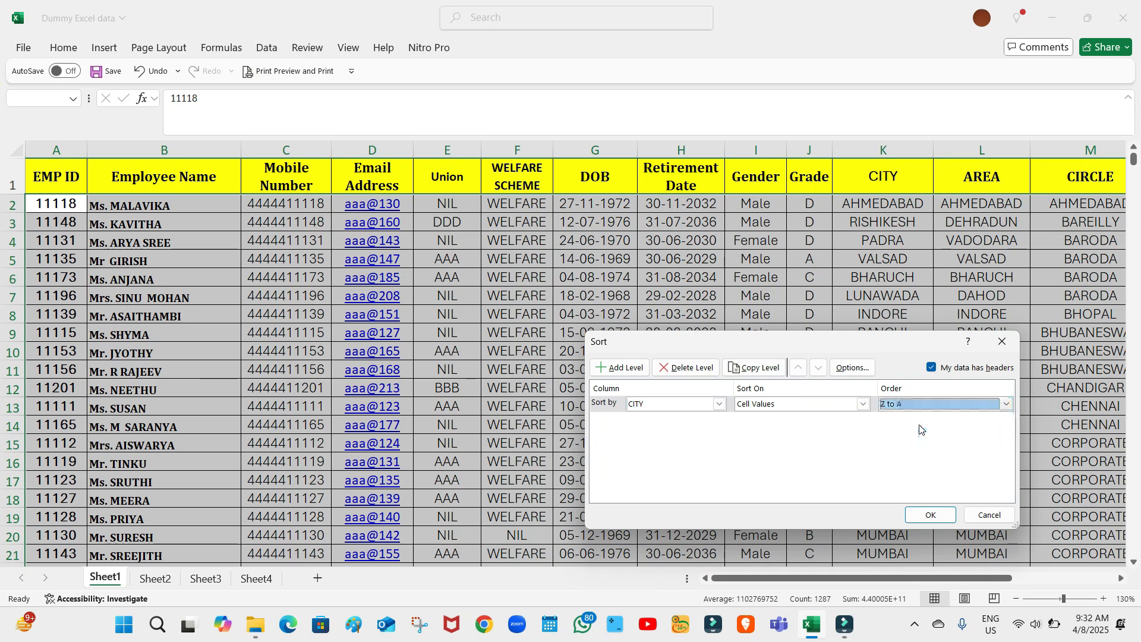
left_click(1007, 404)
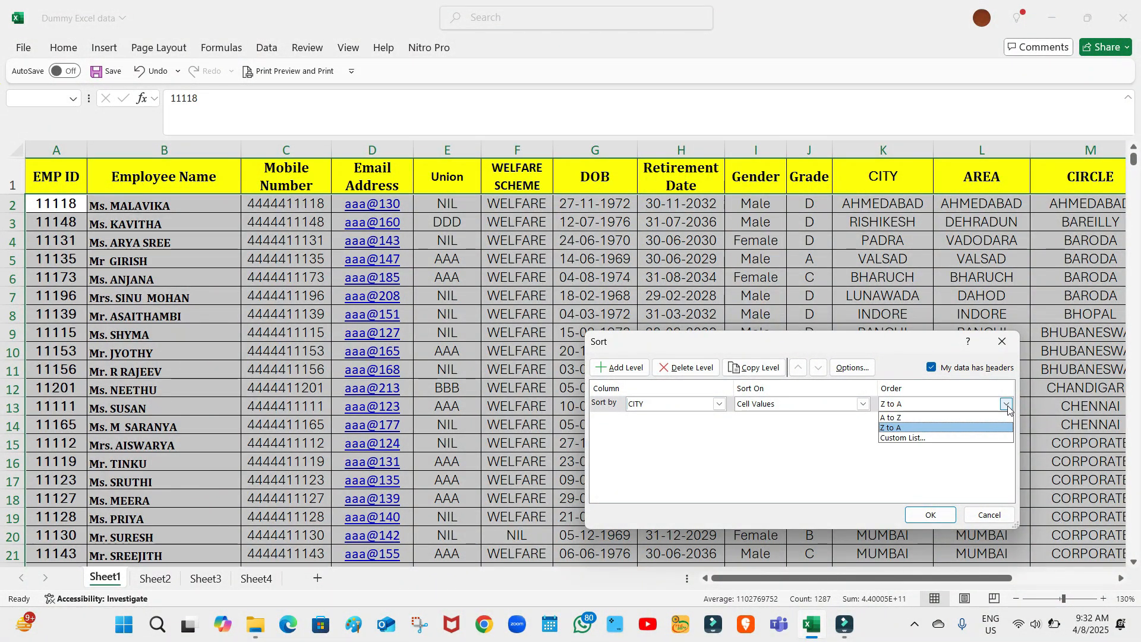
left_click(925, 426)
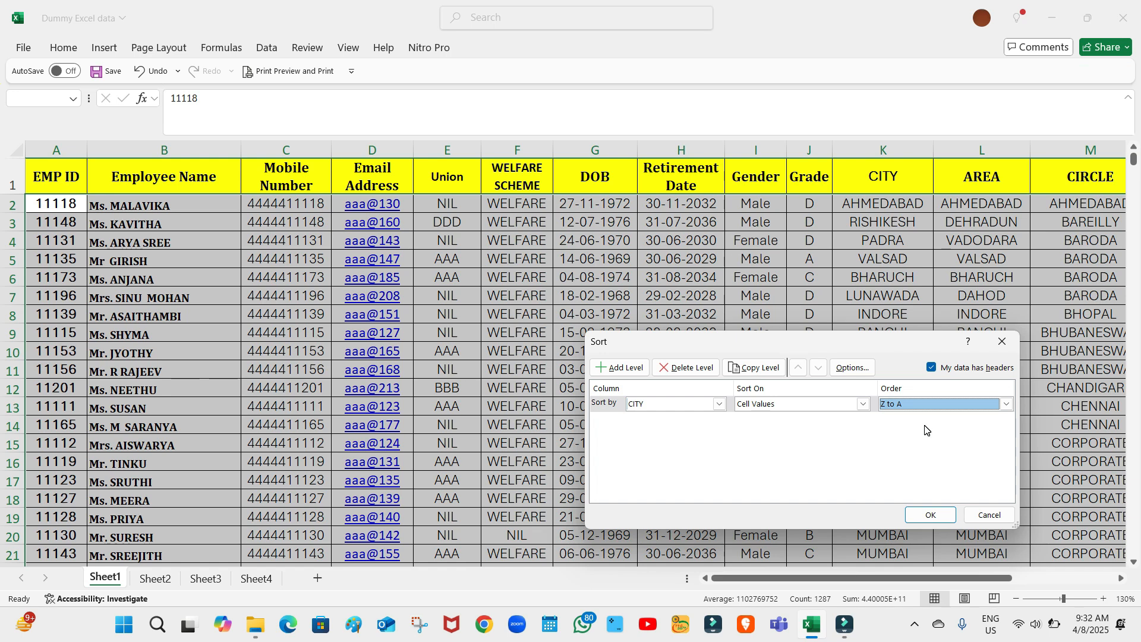
left_click(932, 515)
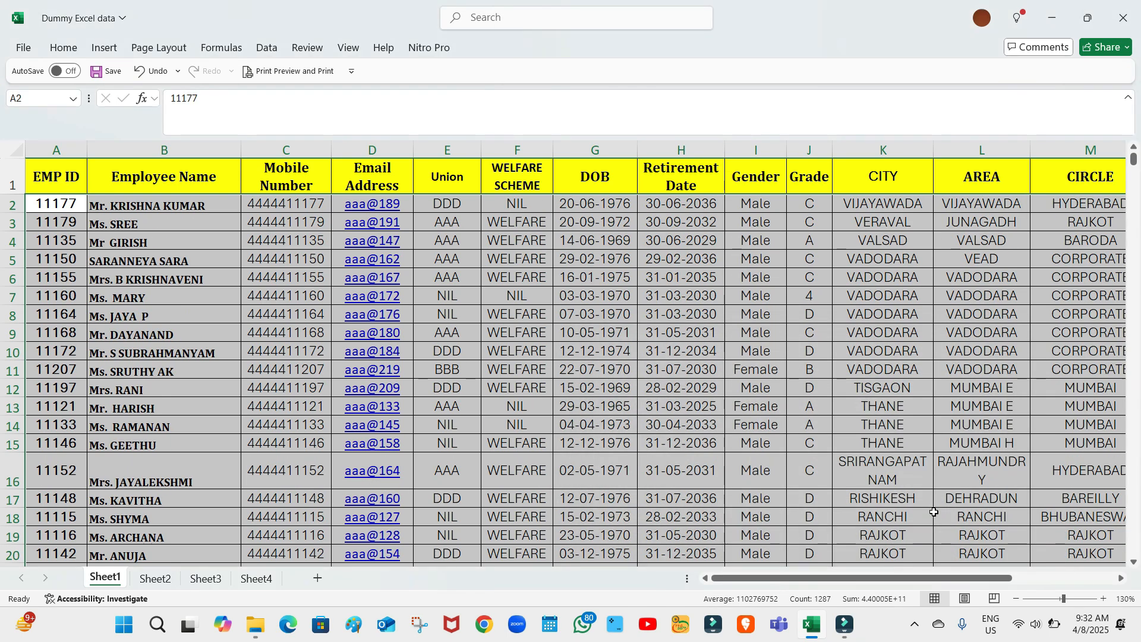
Look down the CITY column from row 2 to row 54 to check the Z to A order.
left_click(860, 202)
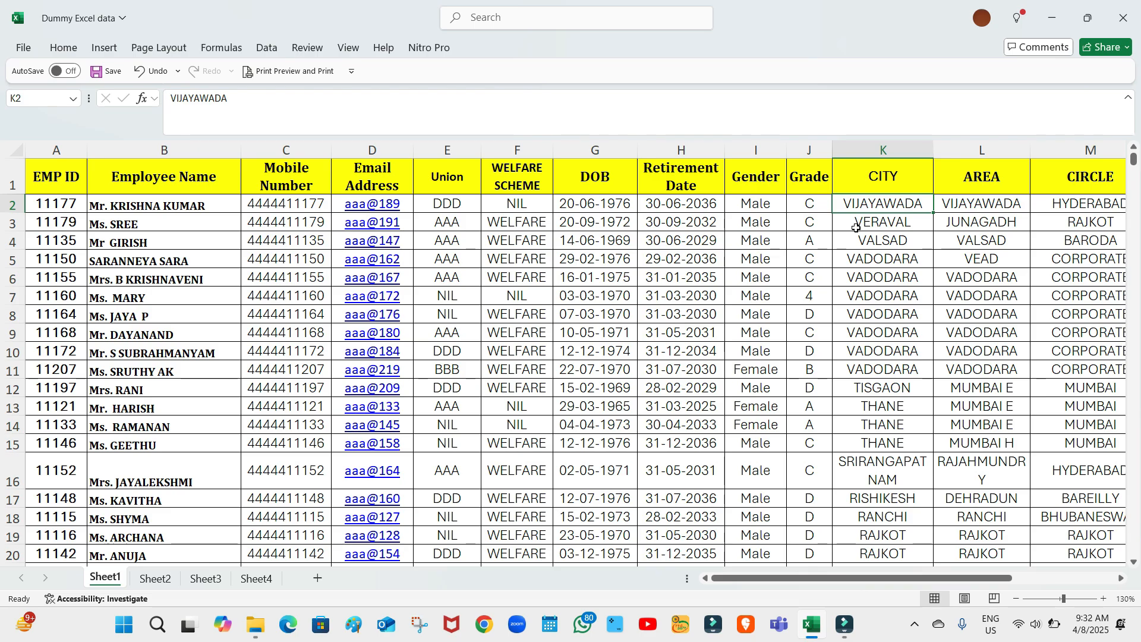
left_click(860, 228)
key("Down")
key("Down")
key("Down")
key("Down")
key("Down")
key("Down")
key("Down")
key("Down")
key("Down")
key("Down")
key("Down")
key("Down")
key("Down")
key("Down")
key("Down")
key("Down")
key("Down")
key("Down")
key("Down")
key("Down")
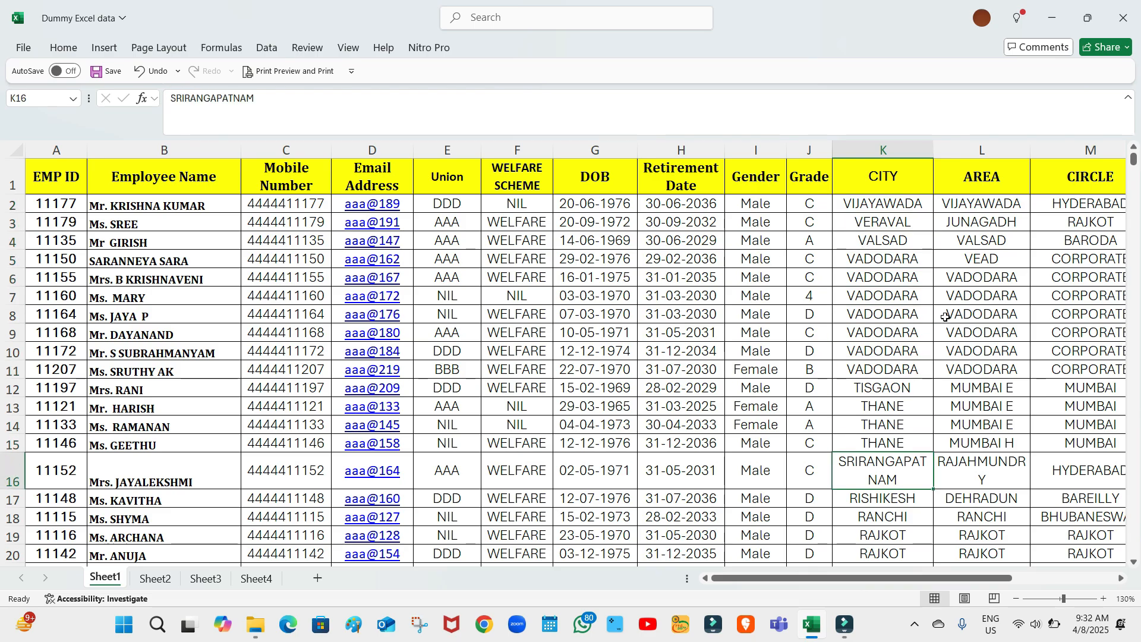
key("Down")
key("Down")
key("Down")
key("Down")
key("Down")
key("Down")
key("Down")
key("Down")
key("Down")
key("Down")
key("Down")
key("Down")
key("Down")
key("Down")
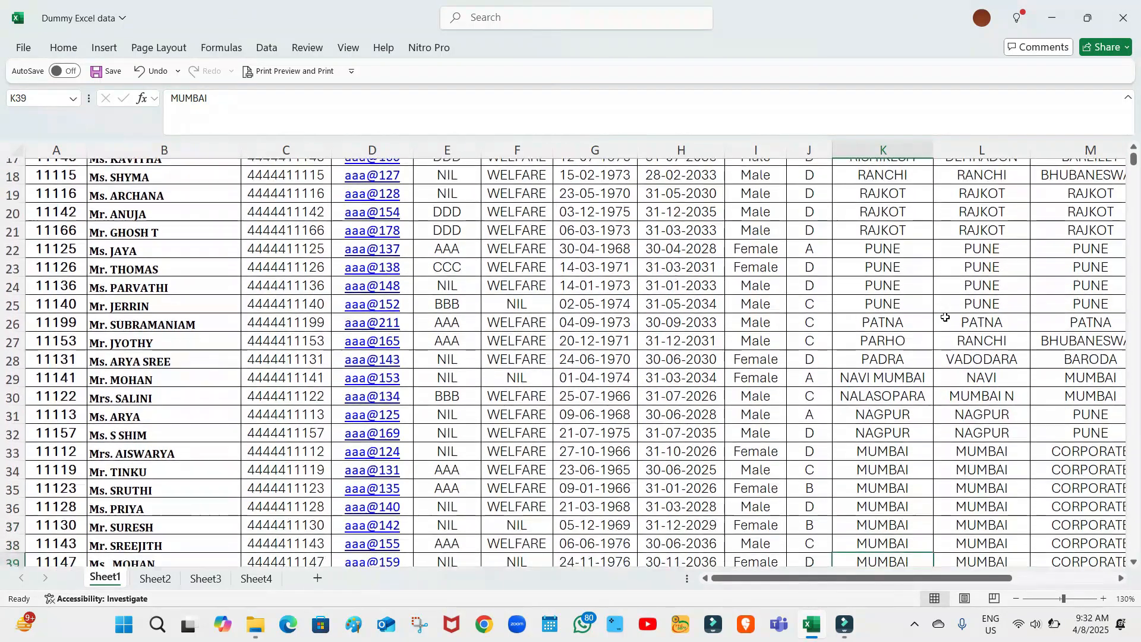
key("Down")
key("Down")
key("Down")
key("Down")
key("Down")
key("Down")
key("Down")
key("Down")
key("Down")
key("Down")
key("Down")
key("Down")
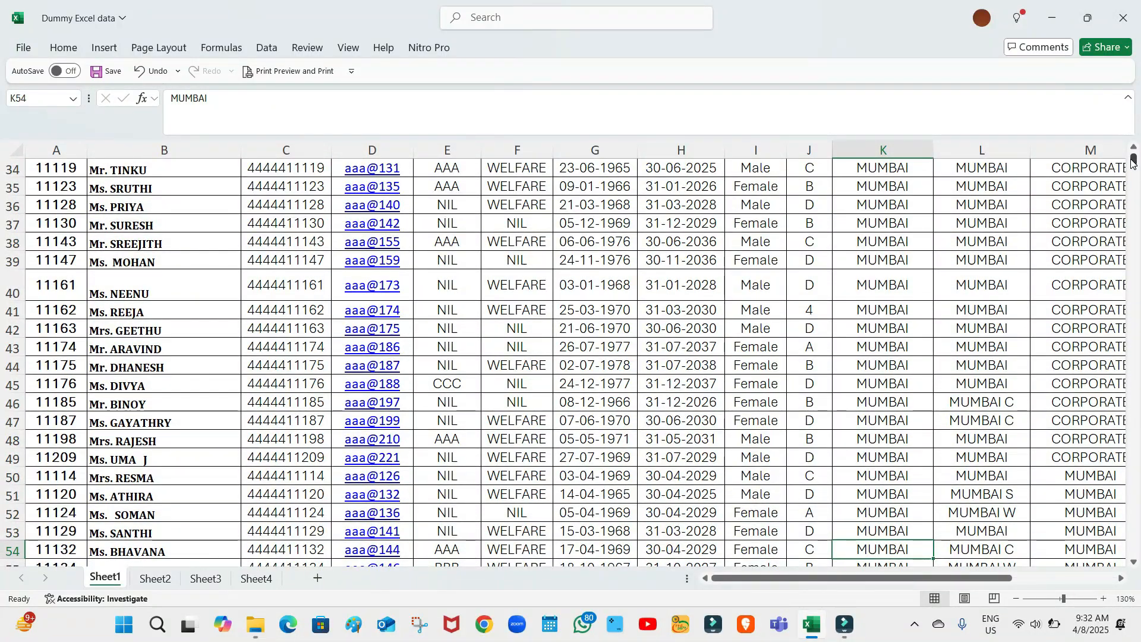
Select the re-sorted employee records again from cell A2 through the CIRCLE column down to row 100, excluding the header row.
left_click_drag(1134, 162, 1134, 158)
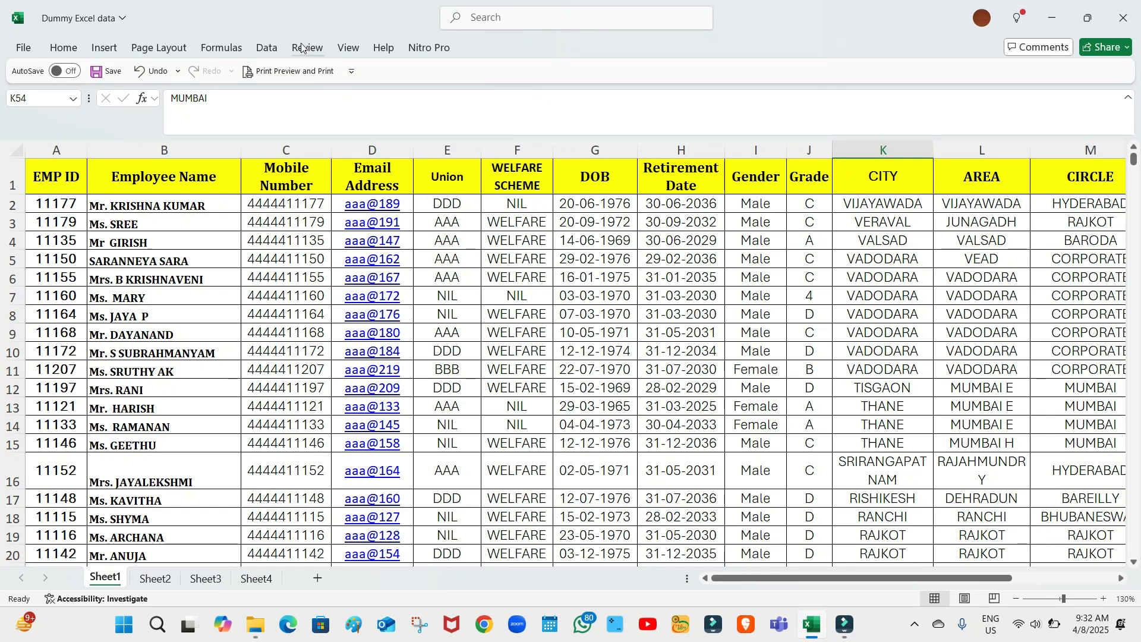
left_click(53, 203)
key("ctrl+shift+Right")
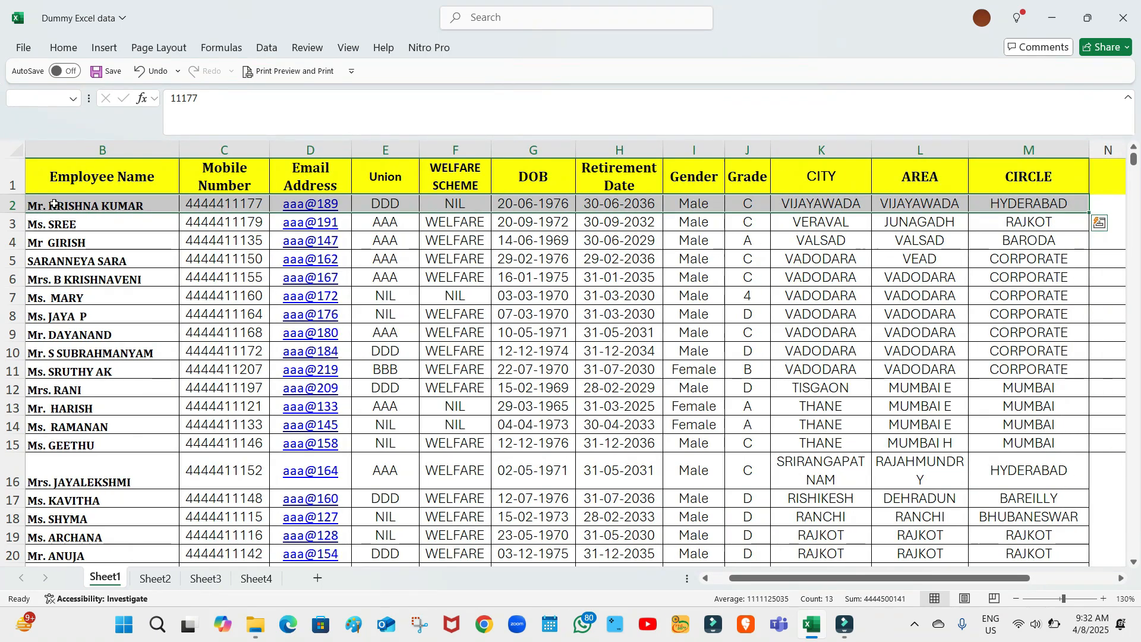
key("ctrl+shift+Down")
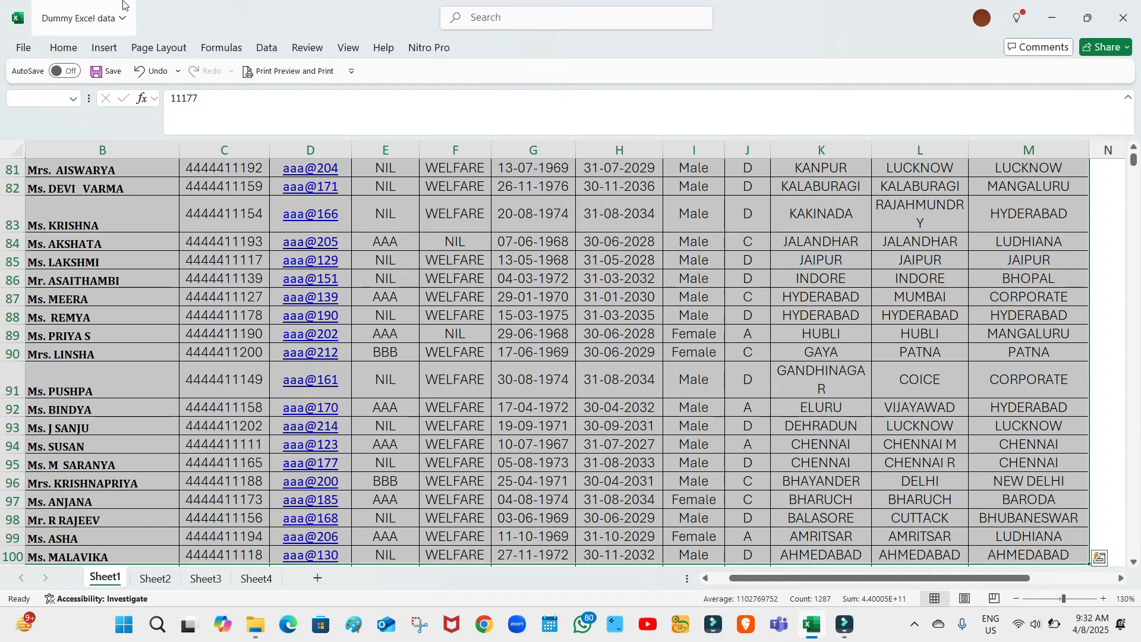
Sort the selected employee records by CIRCLE in Z to A order, with CITY in A to Z order as a second level.
left_click(267, 49)
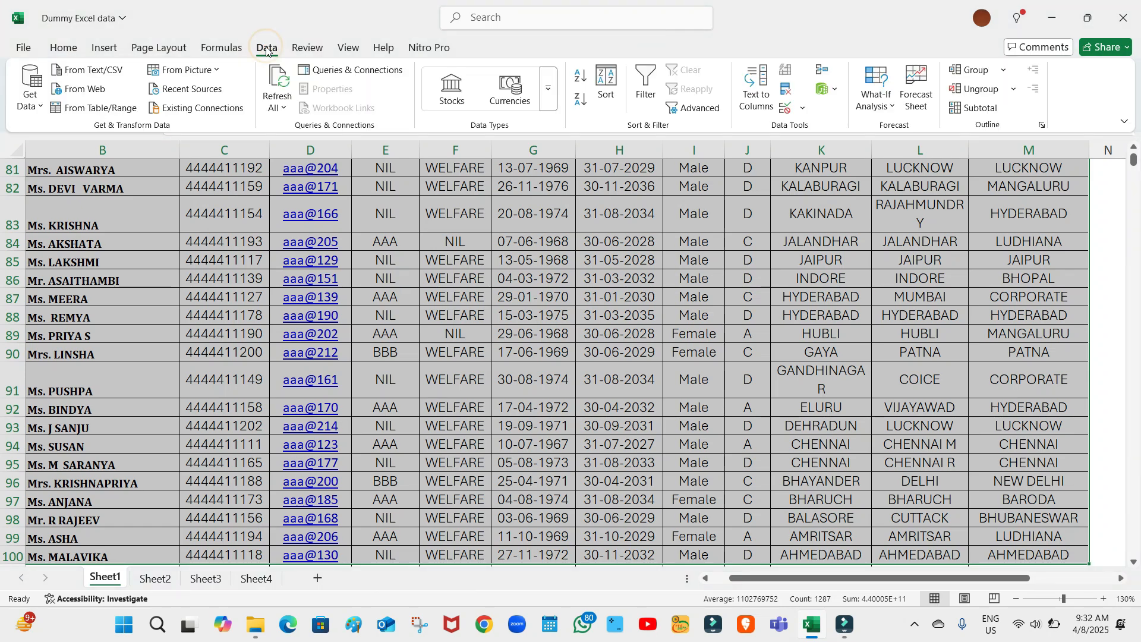
left_click(606, 79)
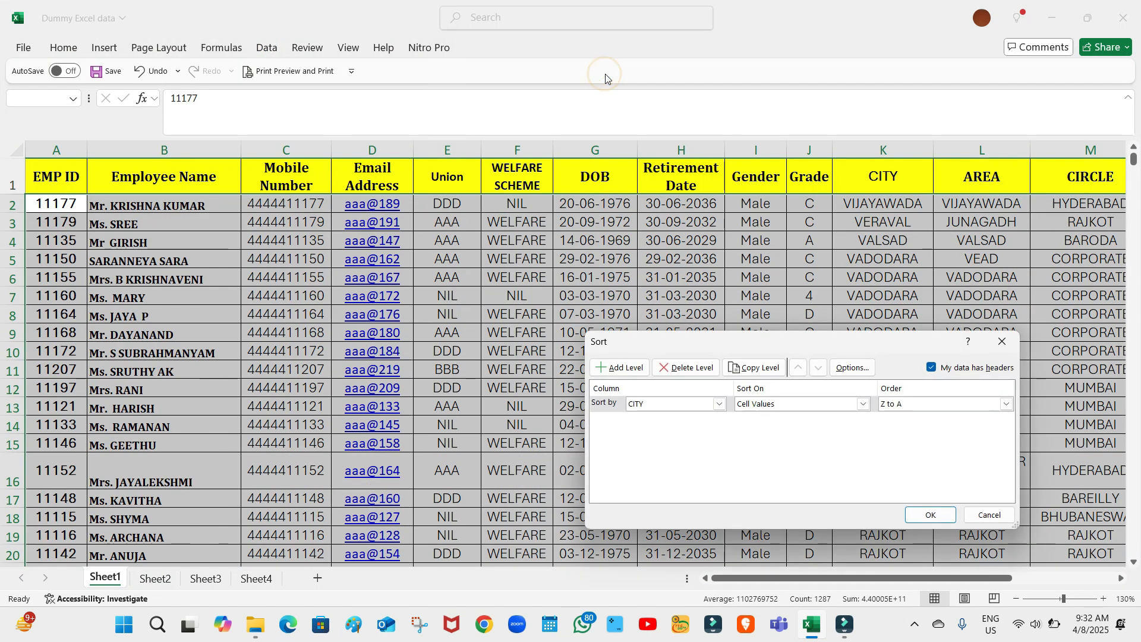
left_click(720, 405)
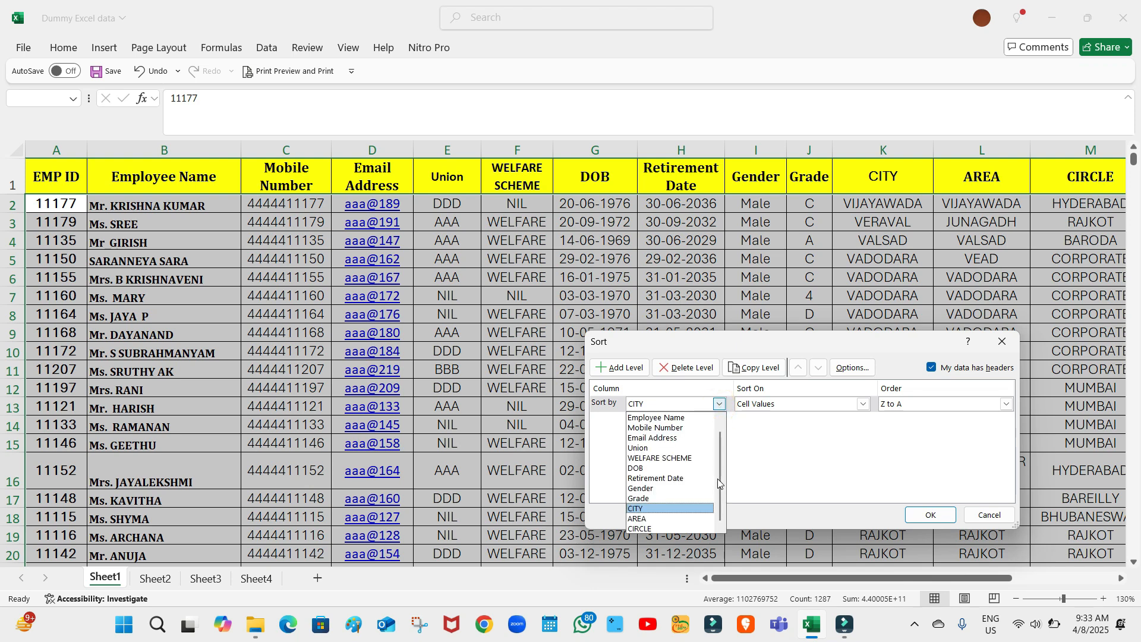
left_click(654, 529)
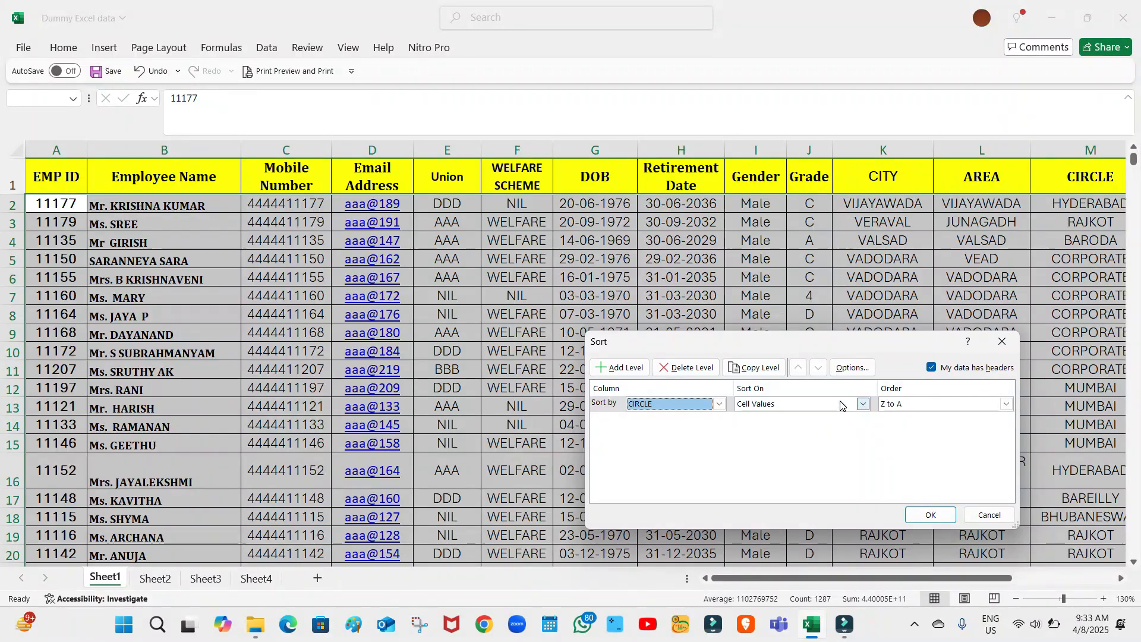
left_click(607, 365)
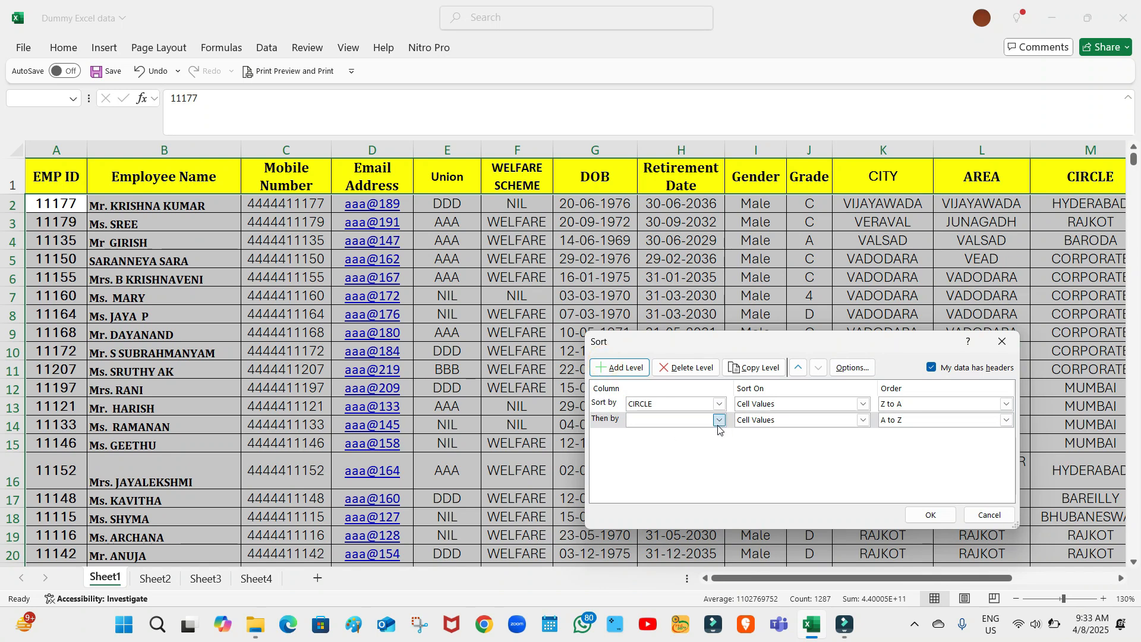
left_click(719, 422)
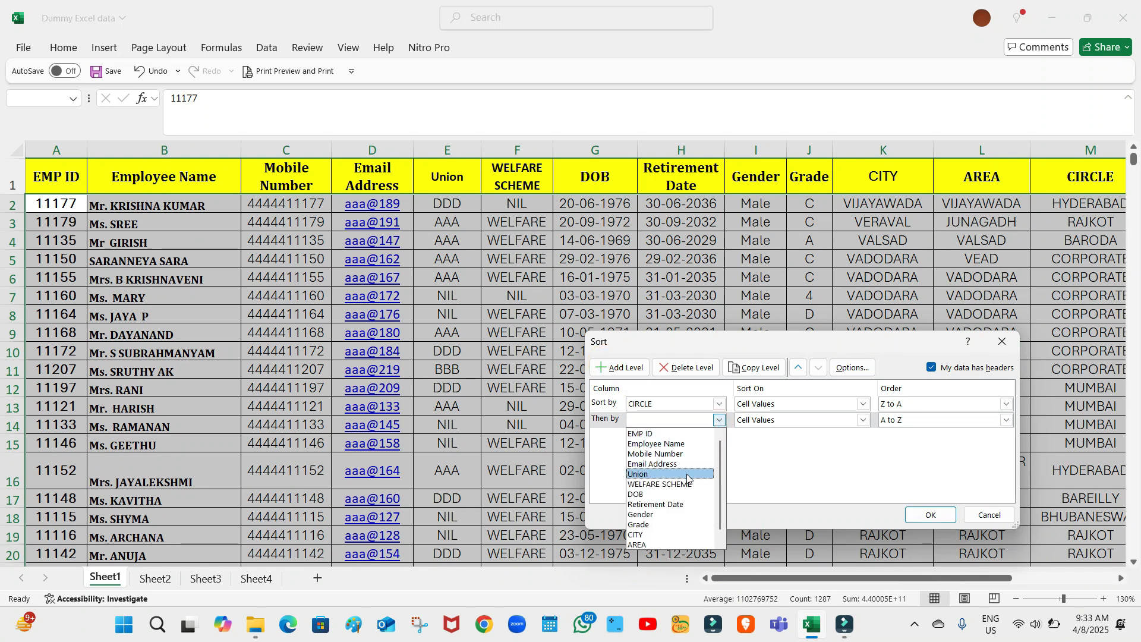
left_click(681, 533)
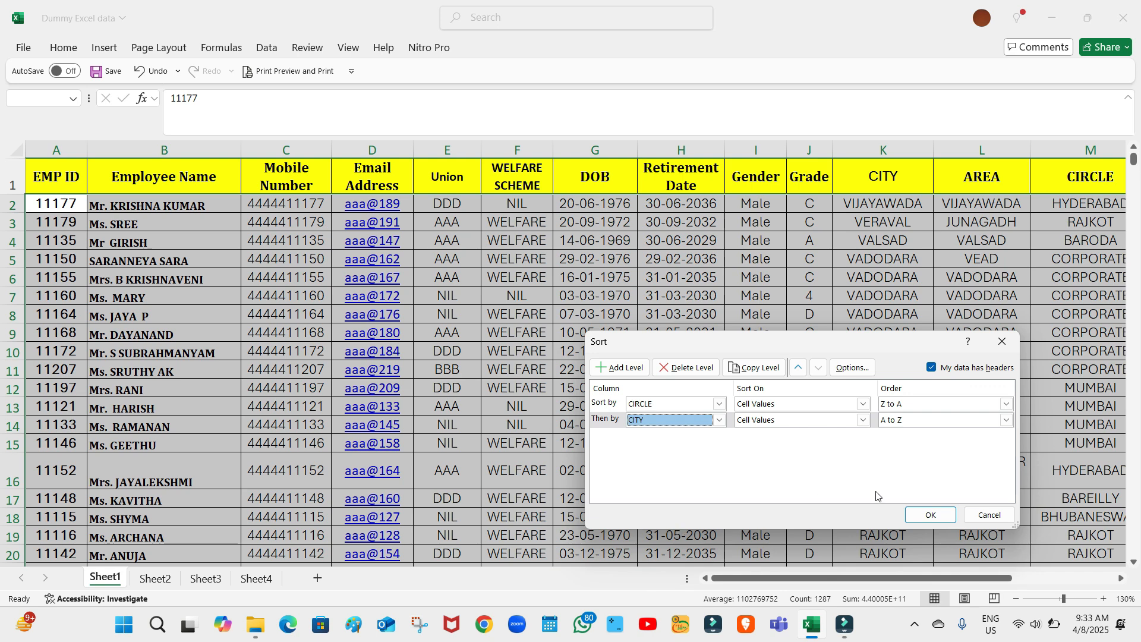
left_click(931, 516)
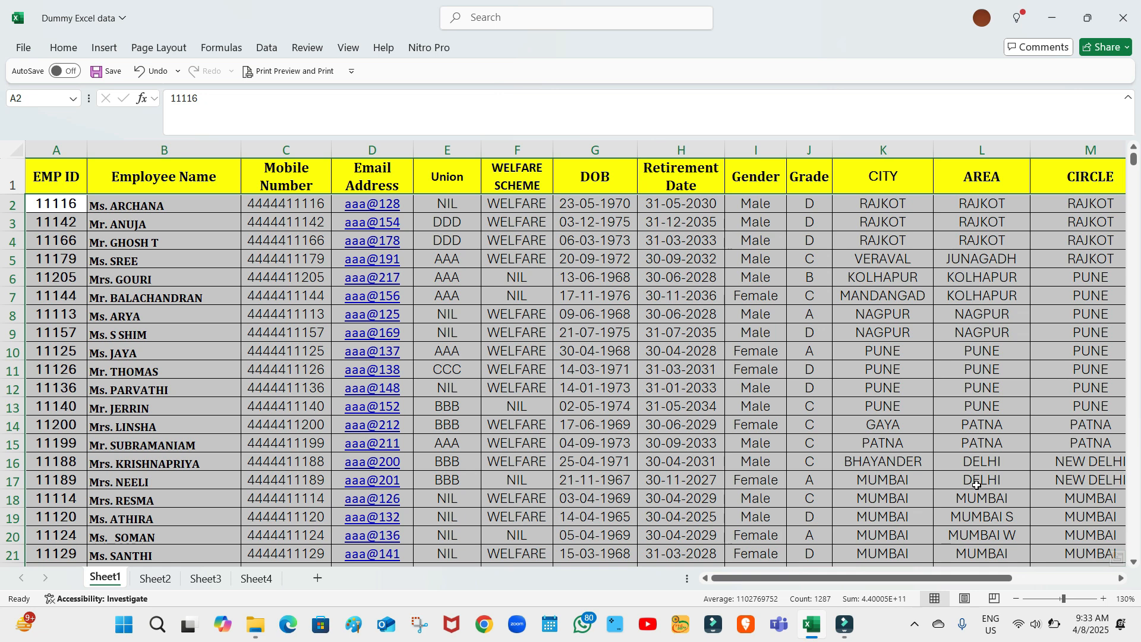
Compare the CIRCLE and CITY columns in rows 2 to 13 to check the two-level sort, especially within the PUNE circle.
left_click(892, 205)
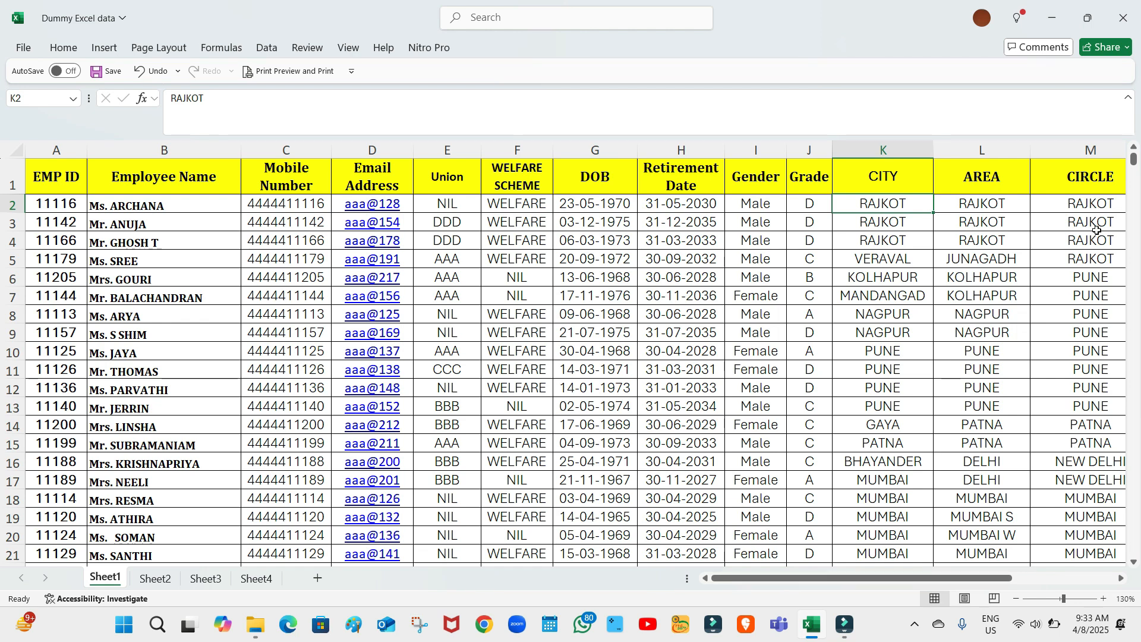
left_click(1093, 202)
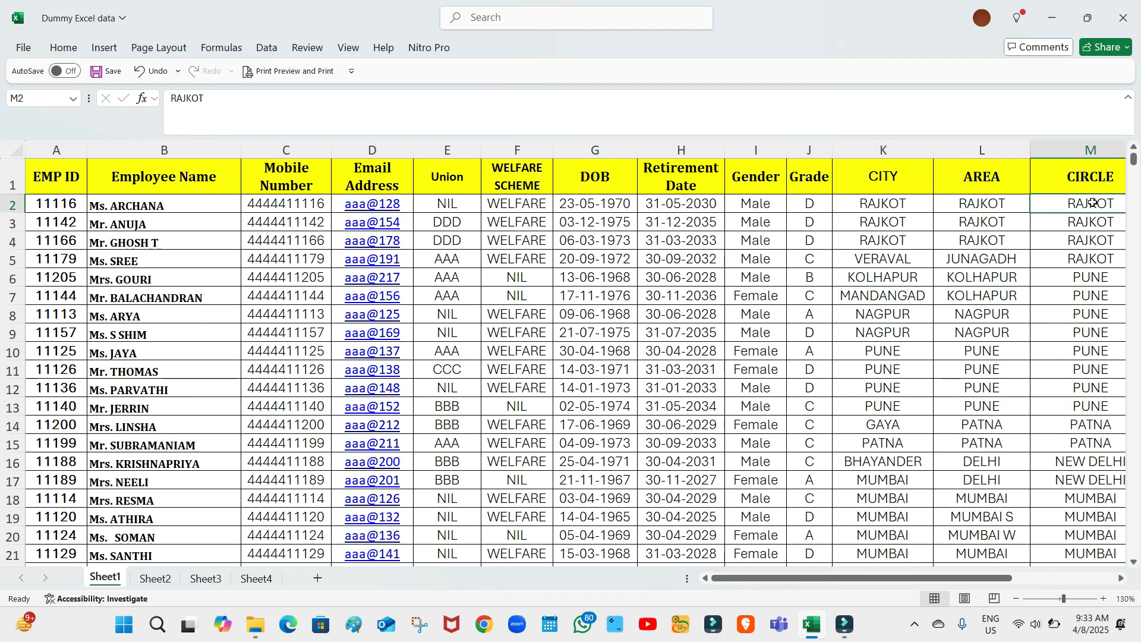
left_click_drag(1094, 203, 1092, 241)
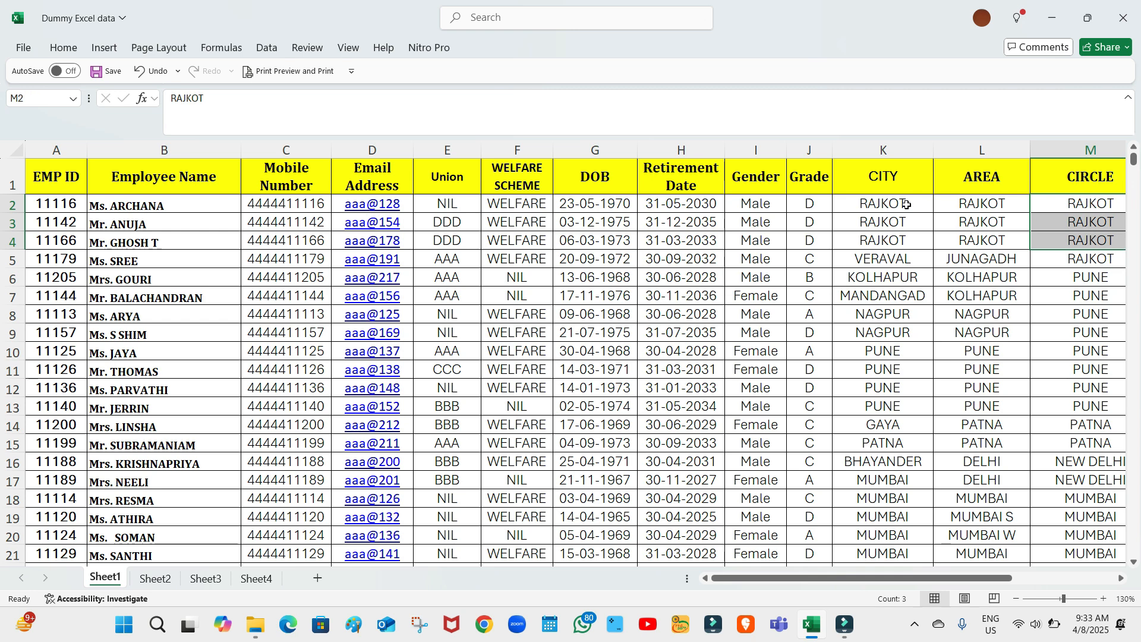
left_click(1086, 278)
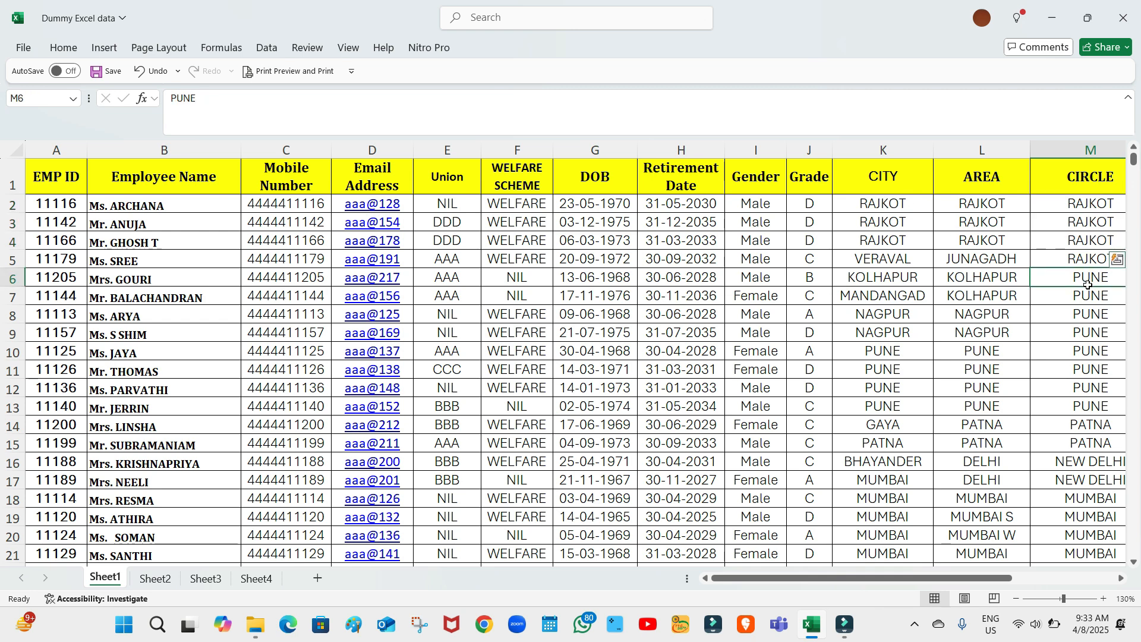
left_click_drag(1089, 285, 1091, 294)
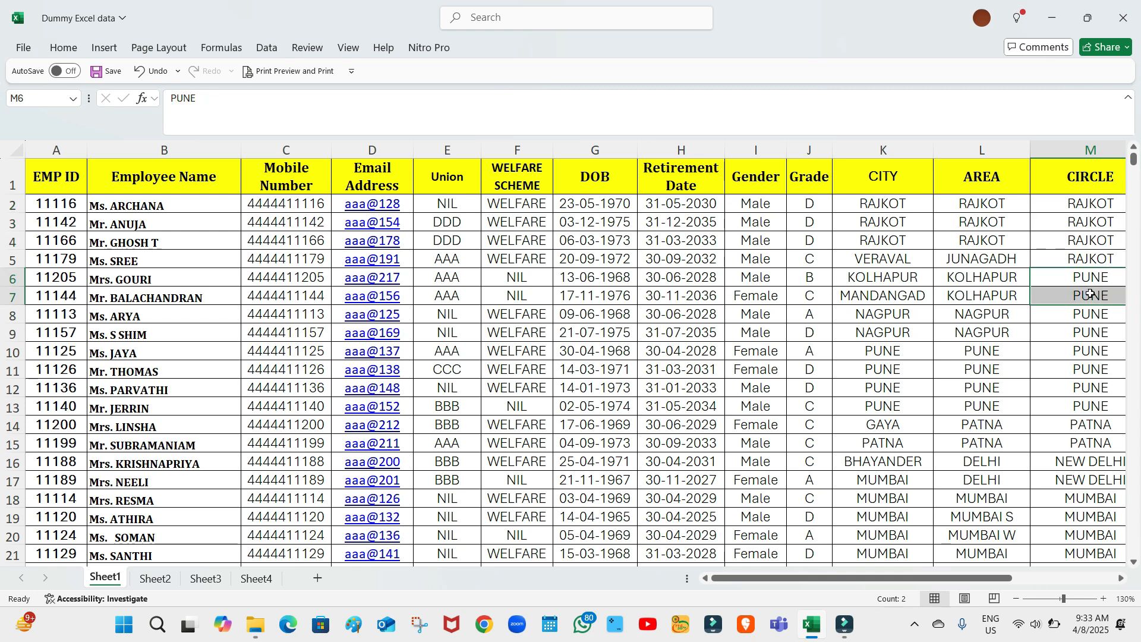
left_click(916, 276)
left_click(910, 296)
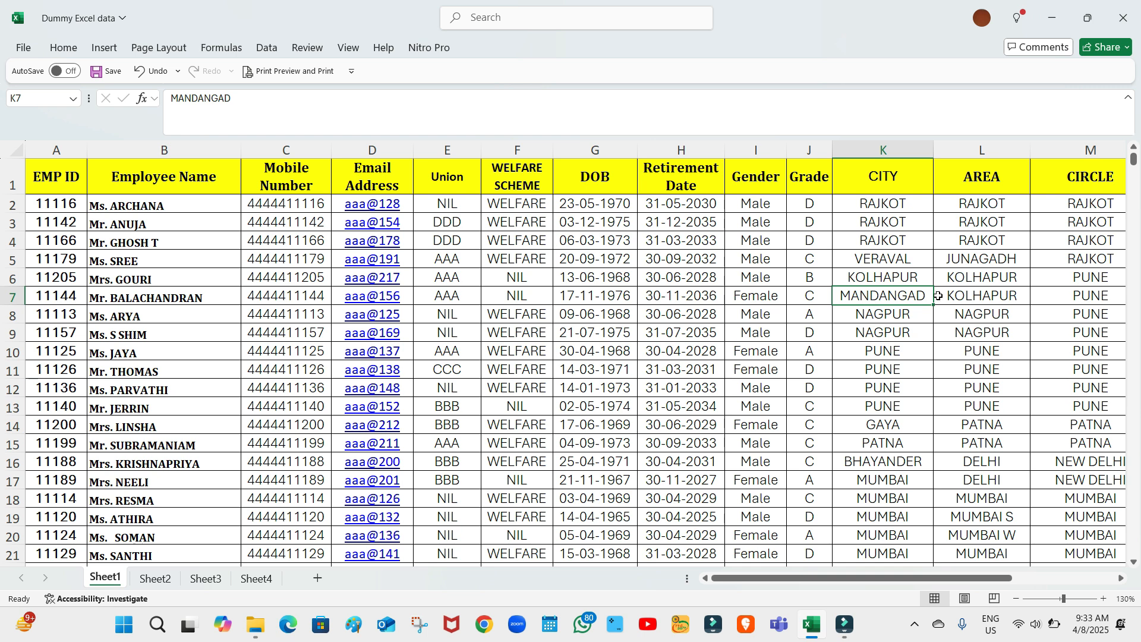
left_click(1097, 277)
left_click_drag(1096, 277, 1098, 401)
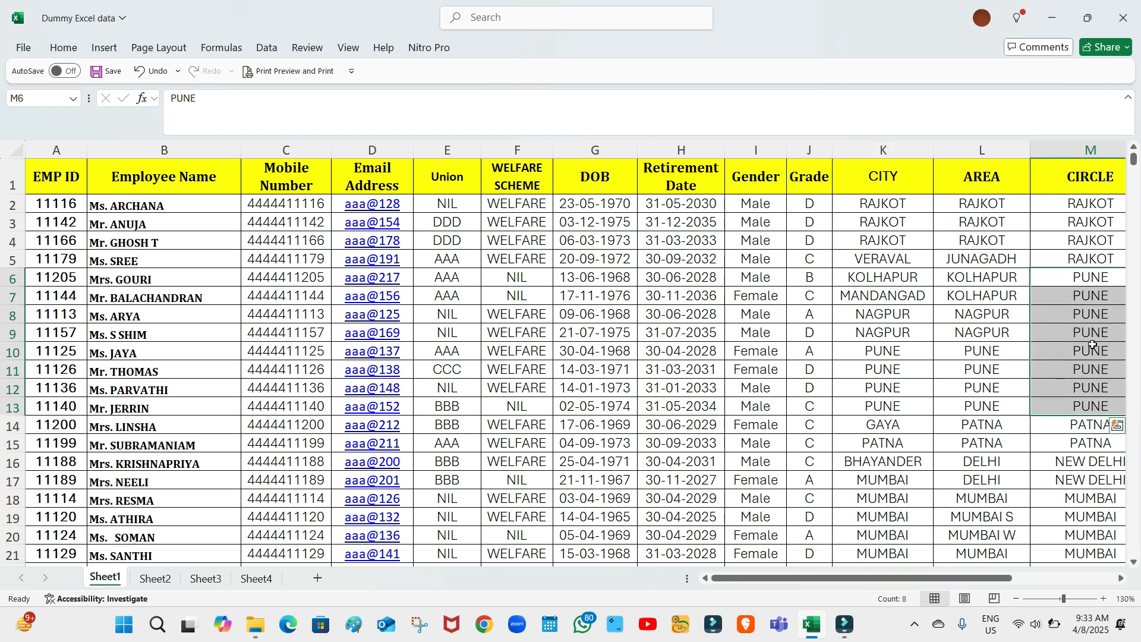
left_click(893, 277)
left_click_drag(894, 278, 914, 403)
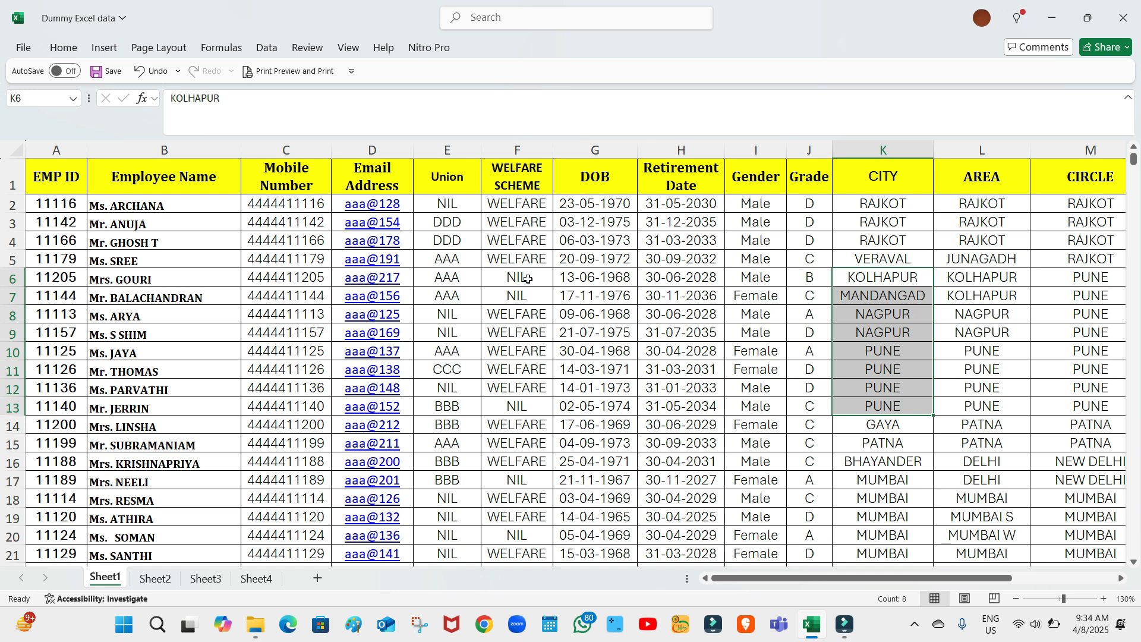
Change the WELFARE SCHEME entry in cell F5 to WELFARE A.
left_click(521, 258)
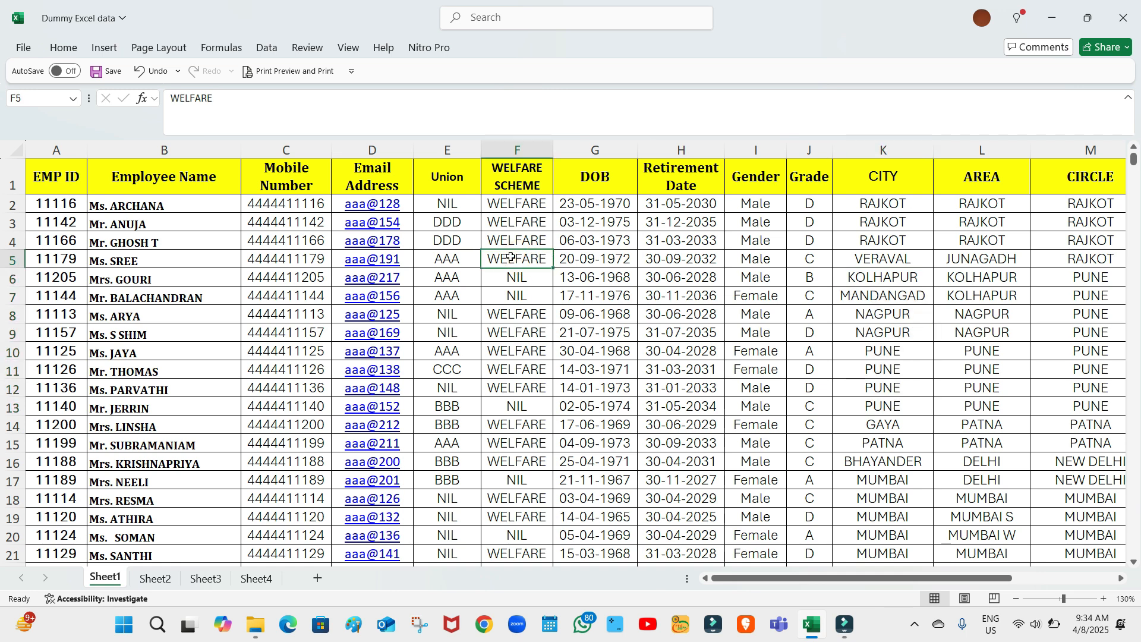
double_click(545, 260)
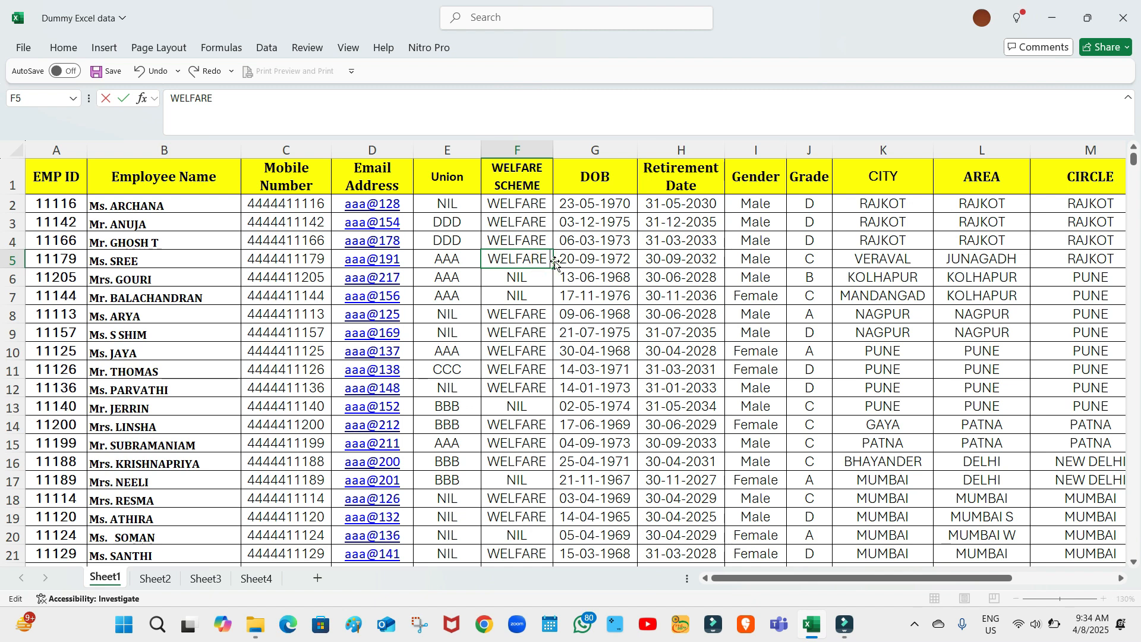
type("A")
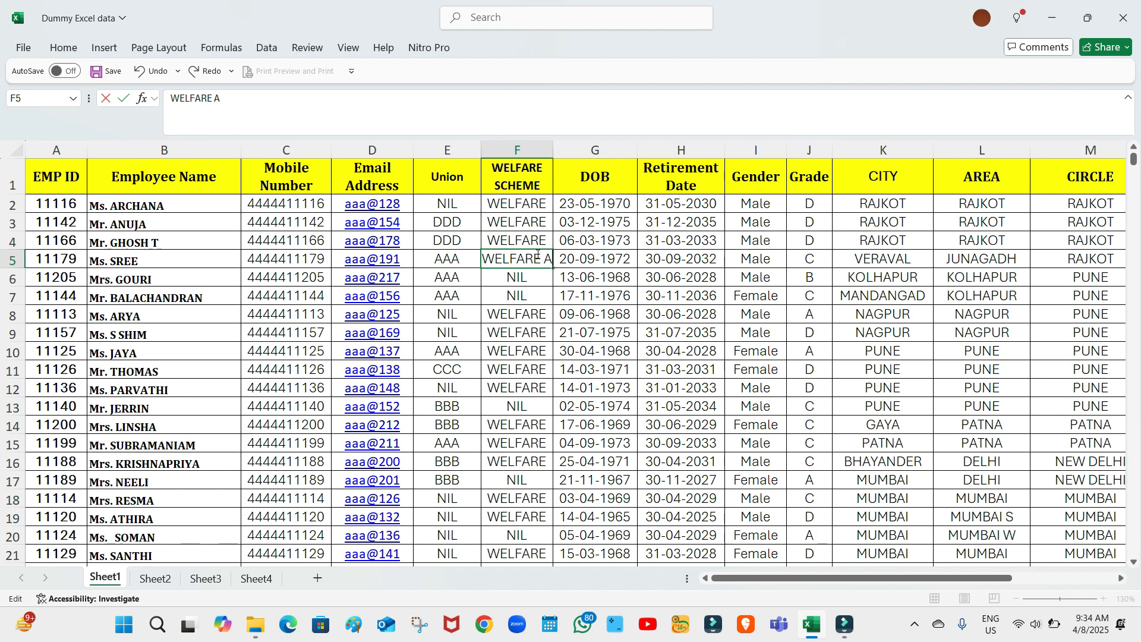
left_click(562, 288)
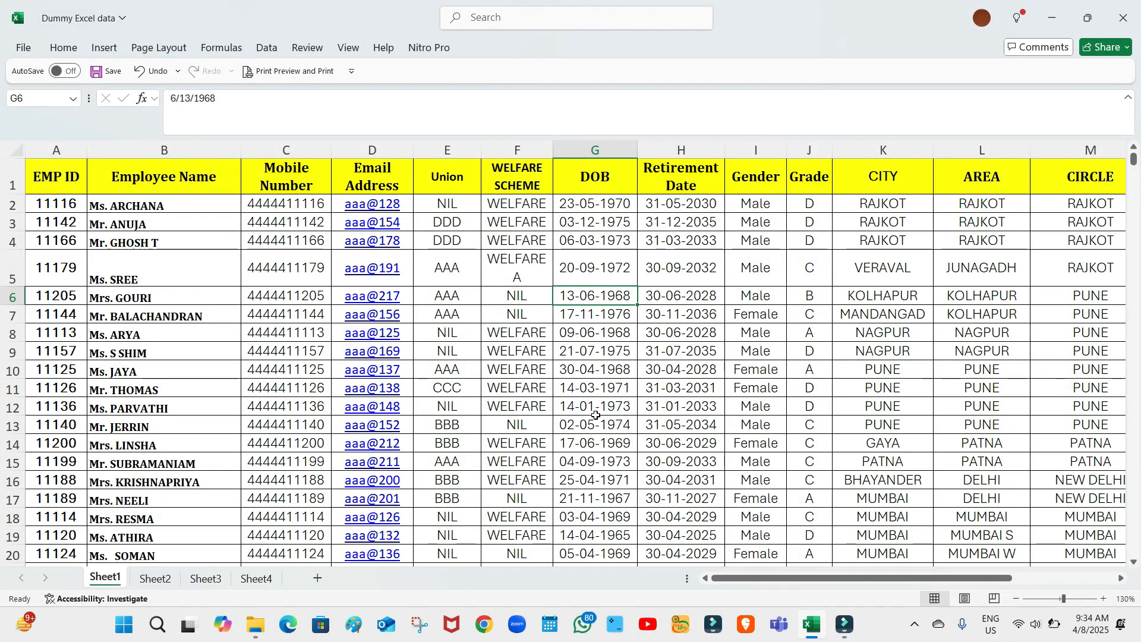
Set up a find and replace with WELFARE, copied from cell F4, as the text to find.
key("ctrl+f")
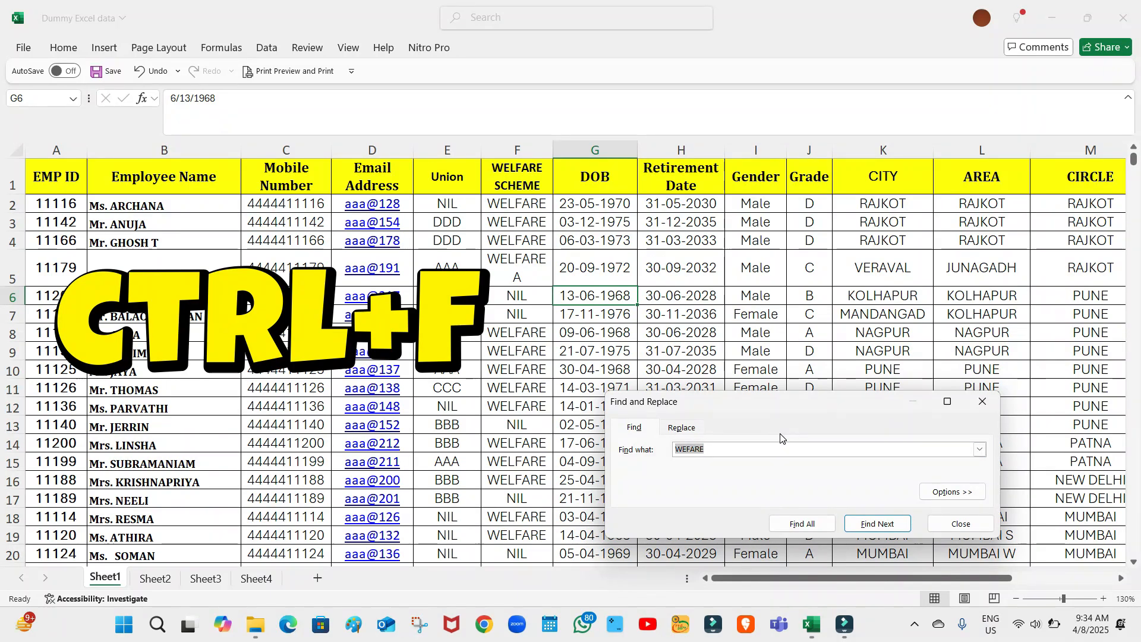
left_click(683, 428)
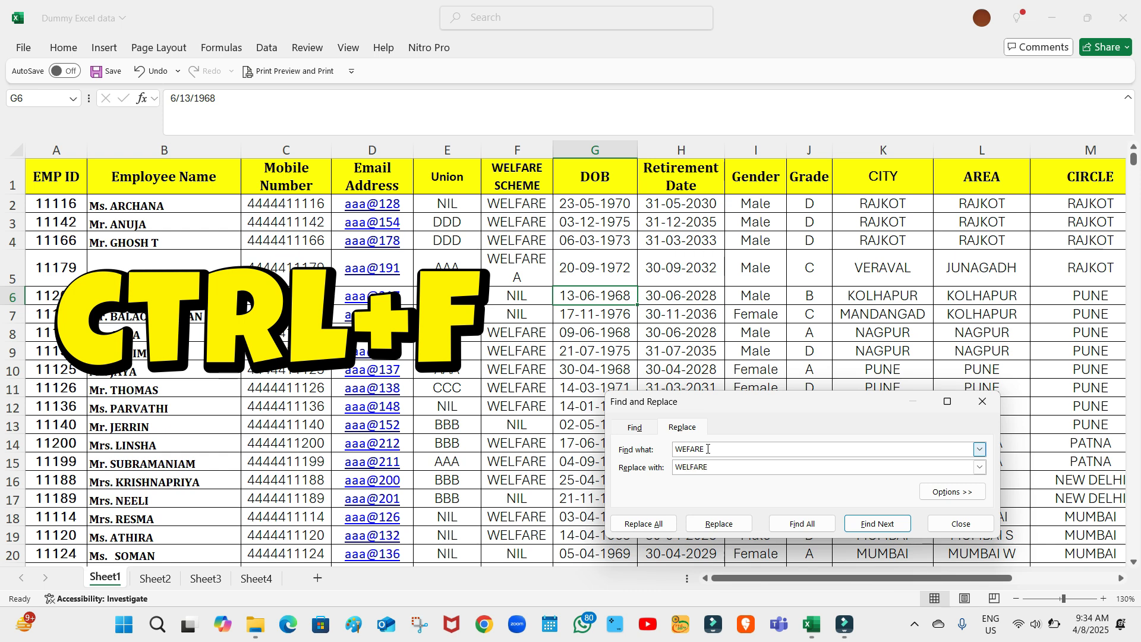
left_click_drag(707, 448, 676, 448)
key("BackSpace")
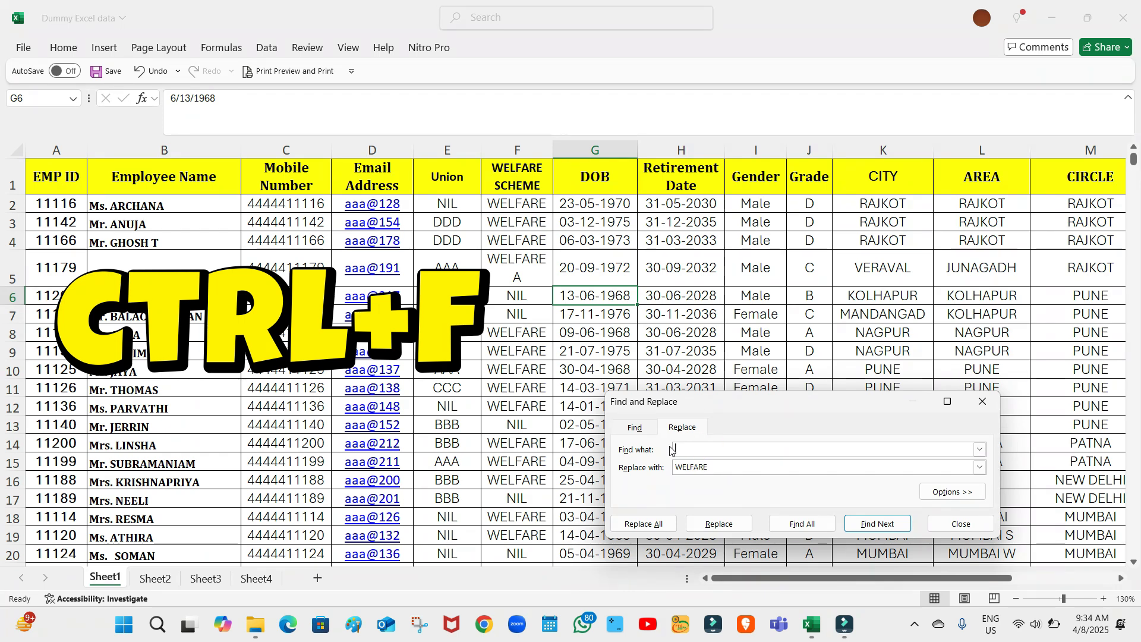
left_click(514, 240)
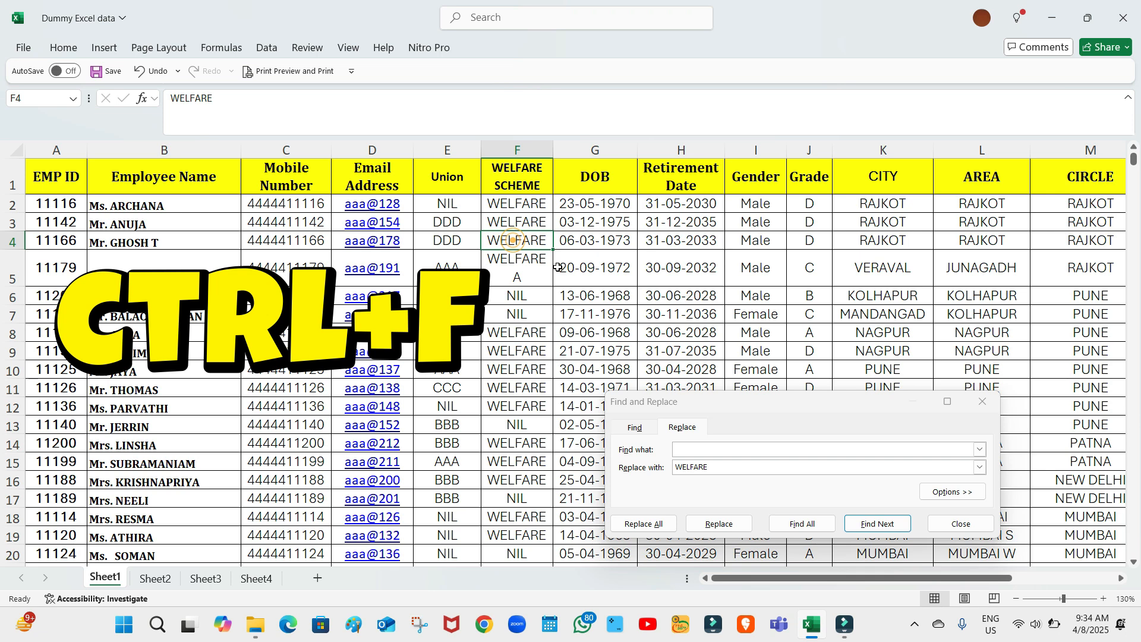
key("ctrl+c")
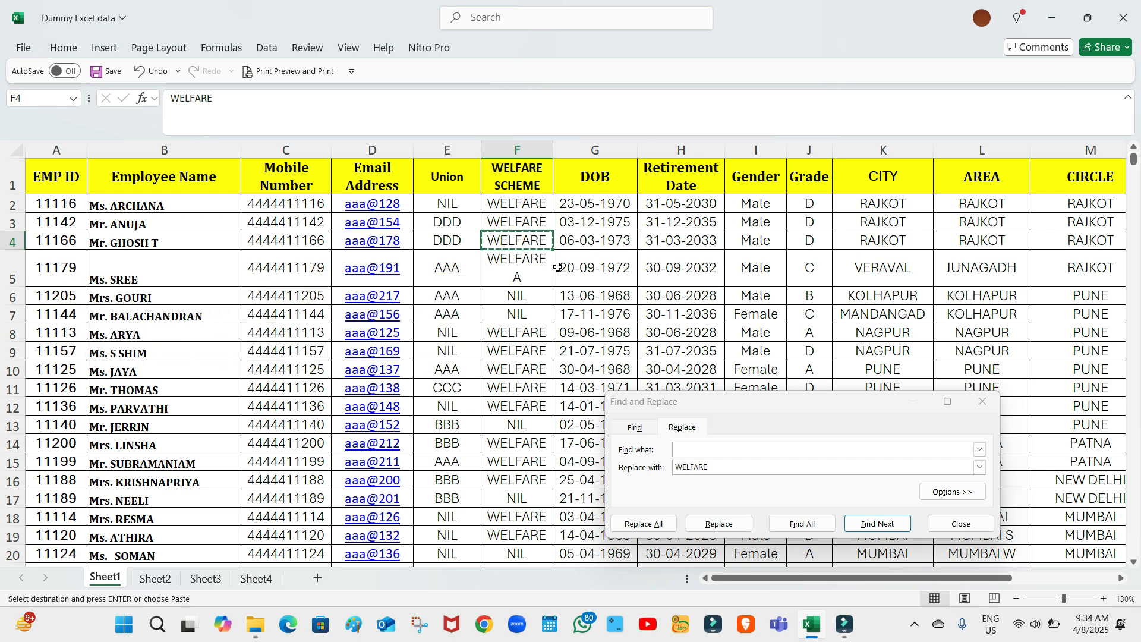
left_click(706, 449)
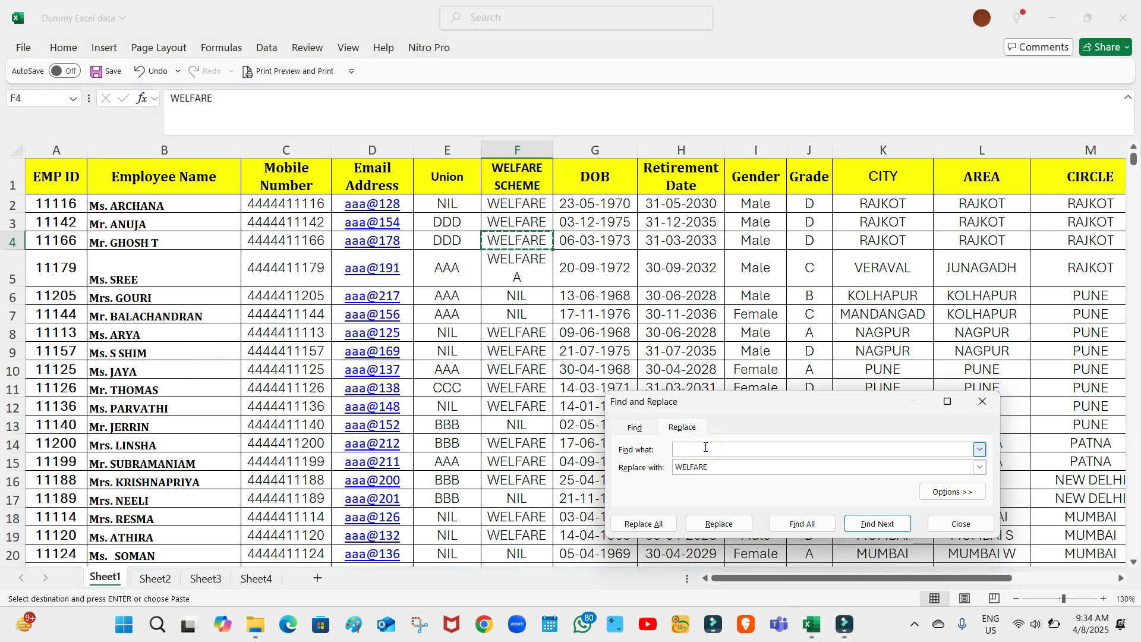
key("ctrl+v")
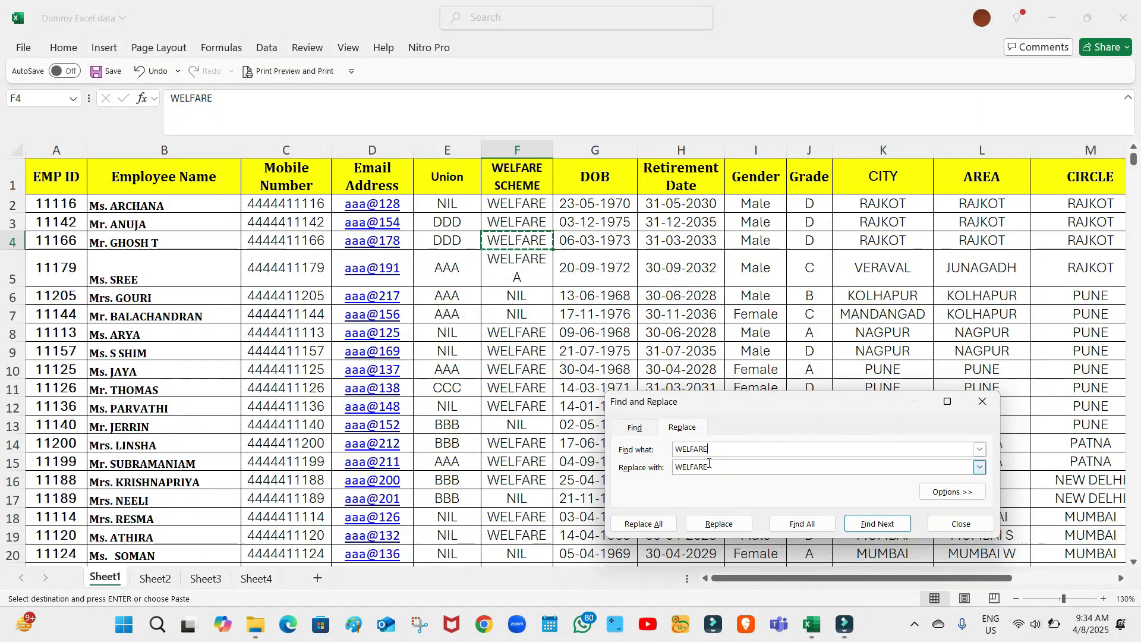
Replace all occurrences of WELFARE on the sheet with WELFARE A and close Find and Replace.
left_click(701, 468)
left_click_drag(700, 468, 675, 469)
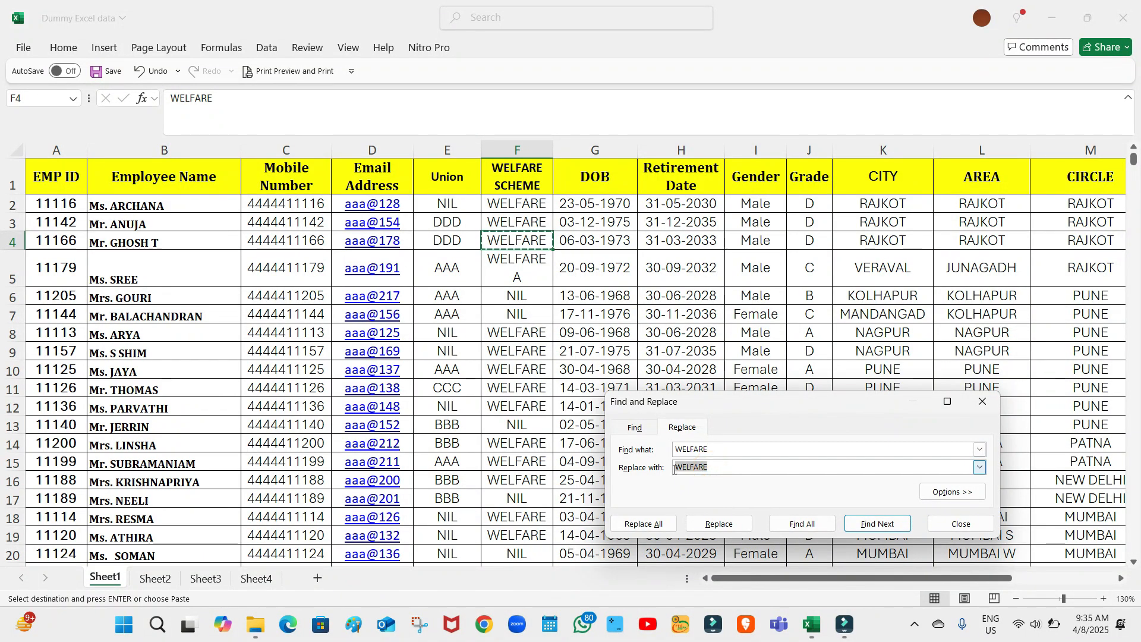
left_click(740, 468)
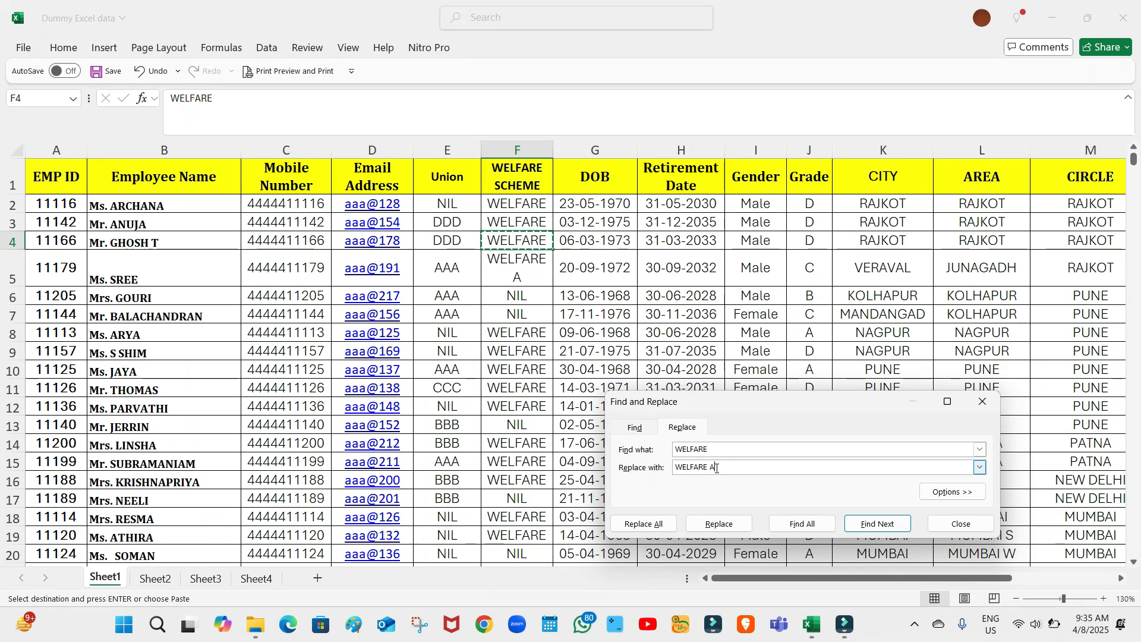
left_click(650, 526)
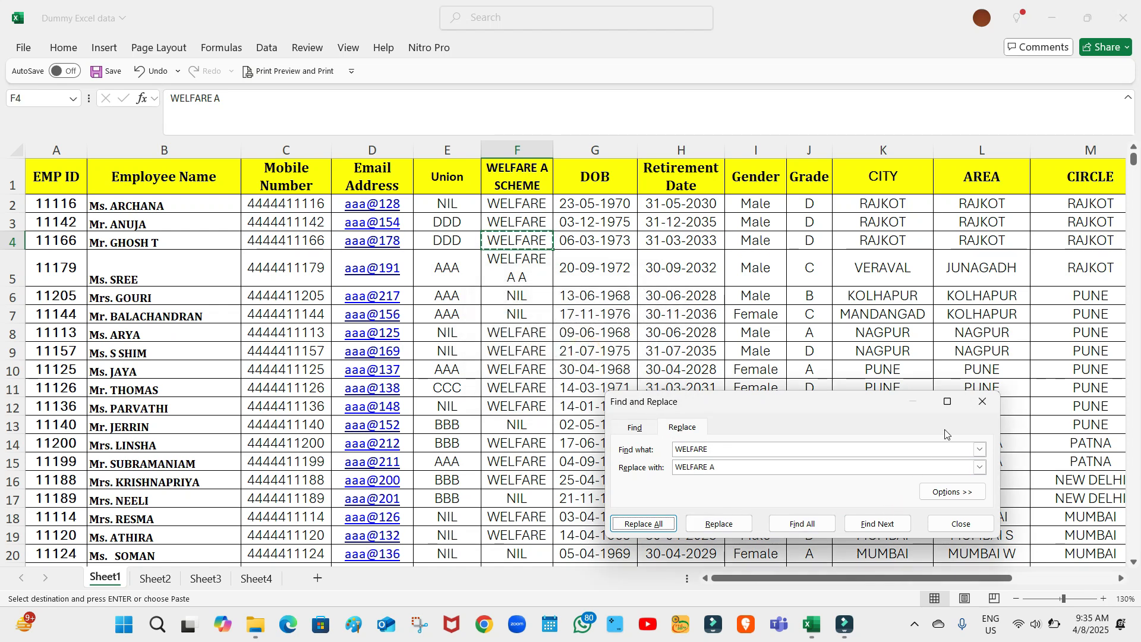
left_click(974, 402)
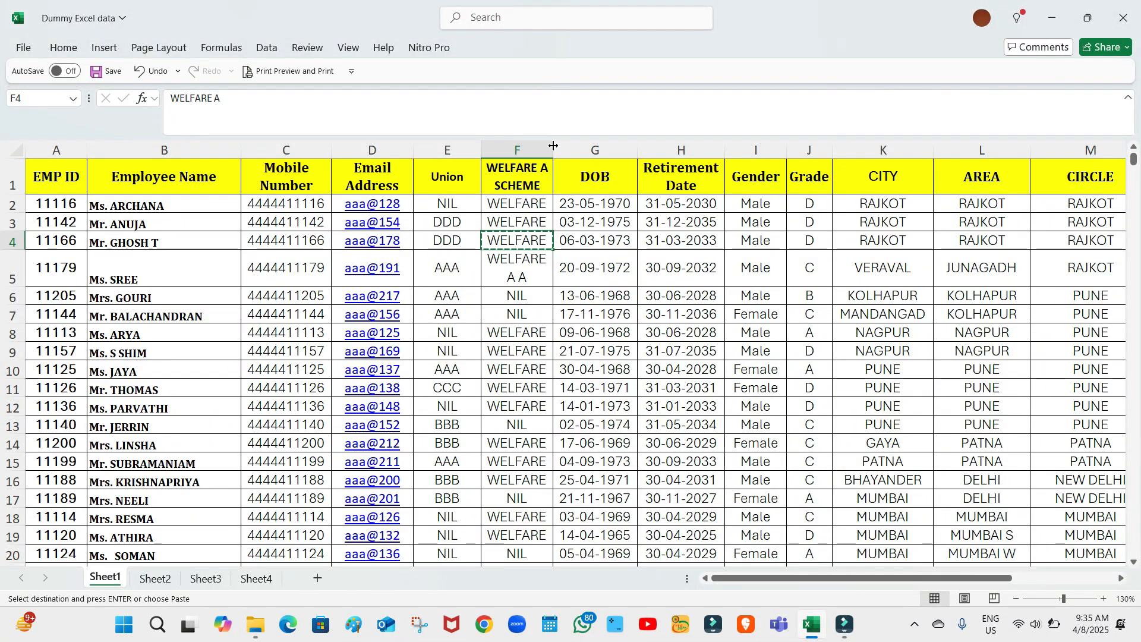
Widen column F so its entries fit on one line, and check the replaced values in rows 2 to 10.
left_click_drag(554, 150, 592, 155)
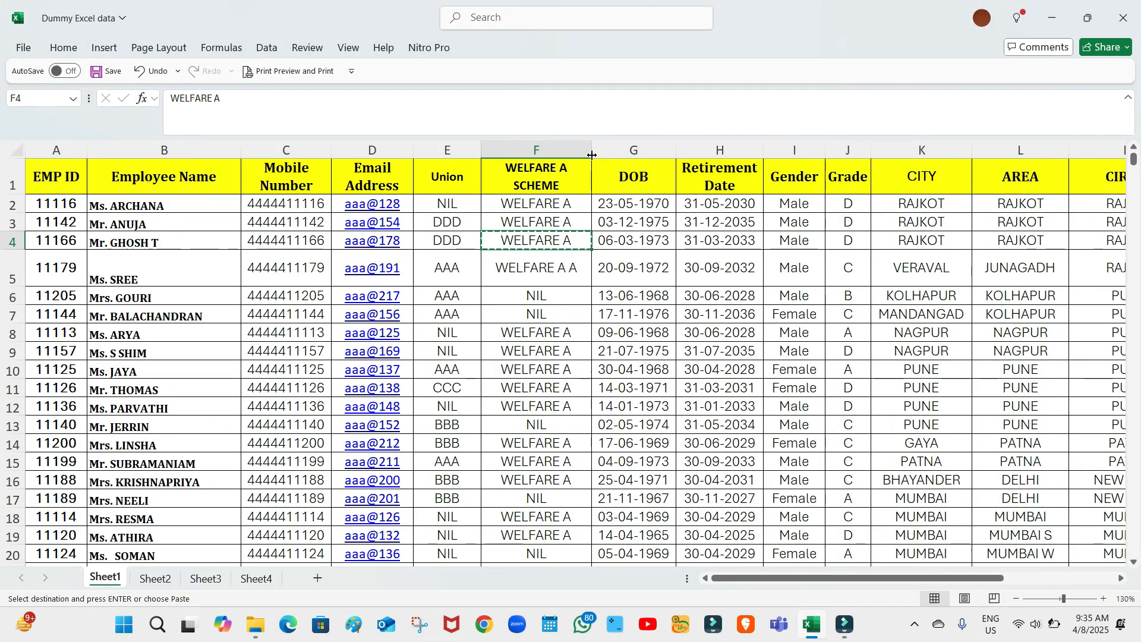
left_click(563, 203)
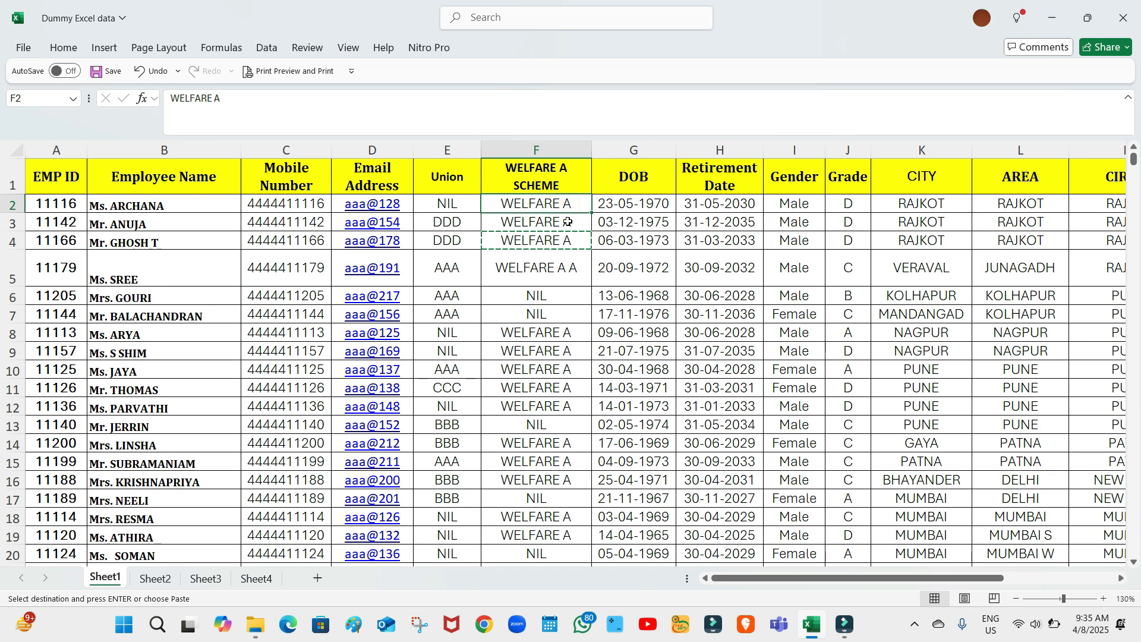
left_click(565, 223)
left_click(568, 274)
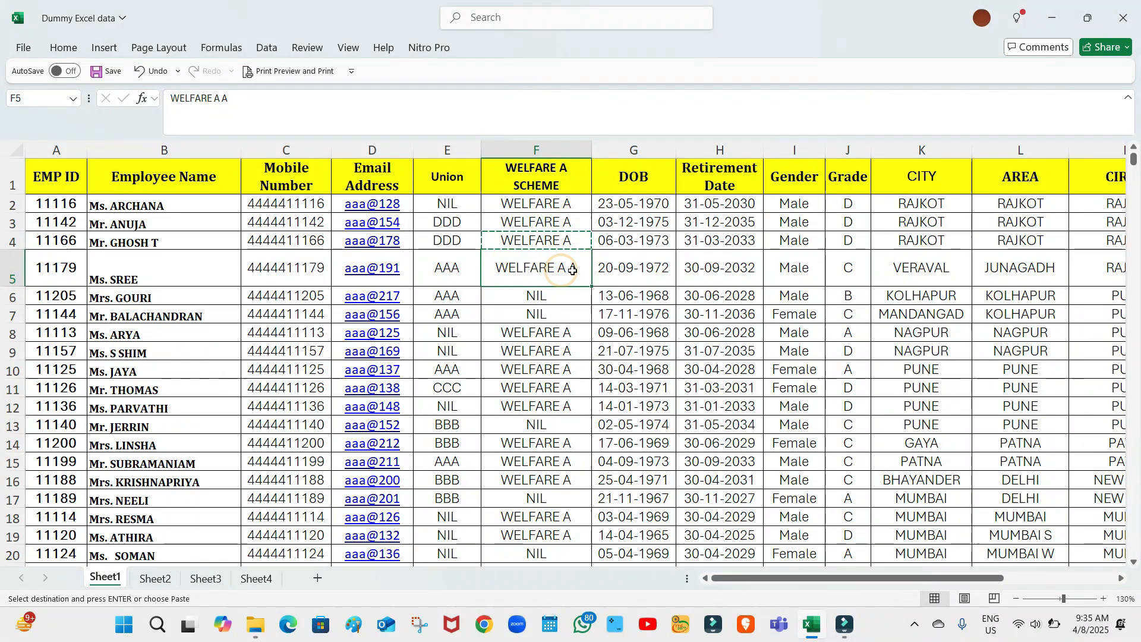
left_click(559, 336)
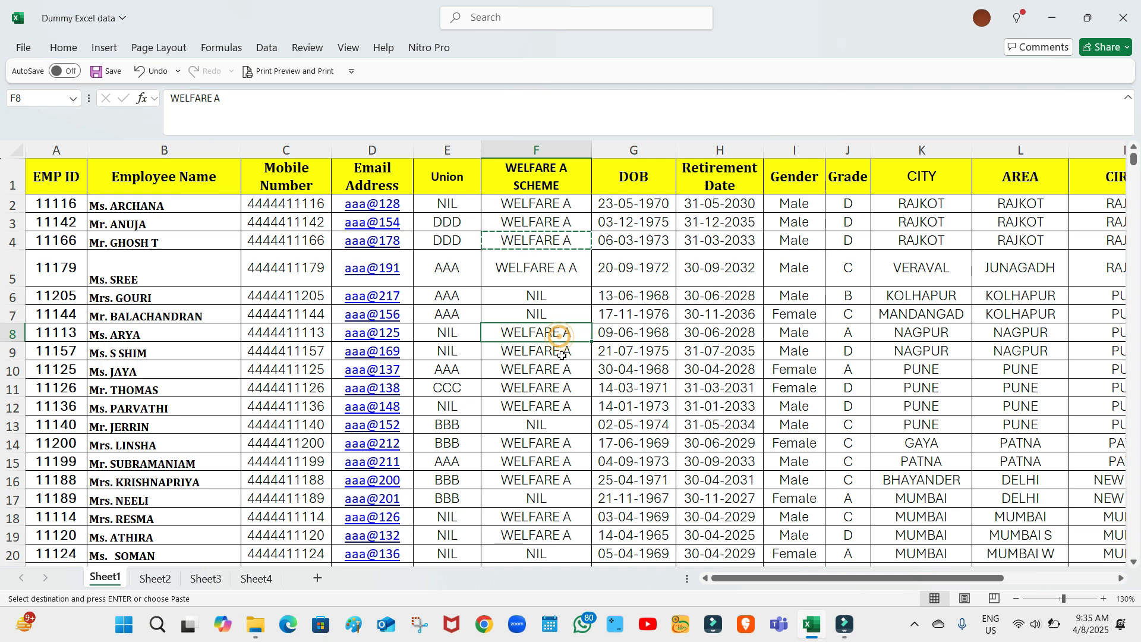
left_click(560, 354)
left_click(561, 373)
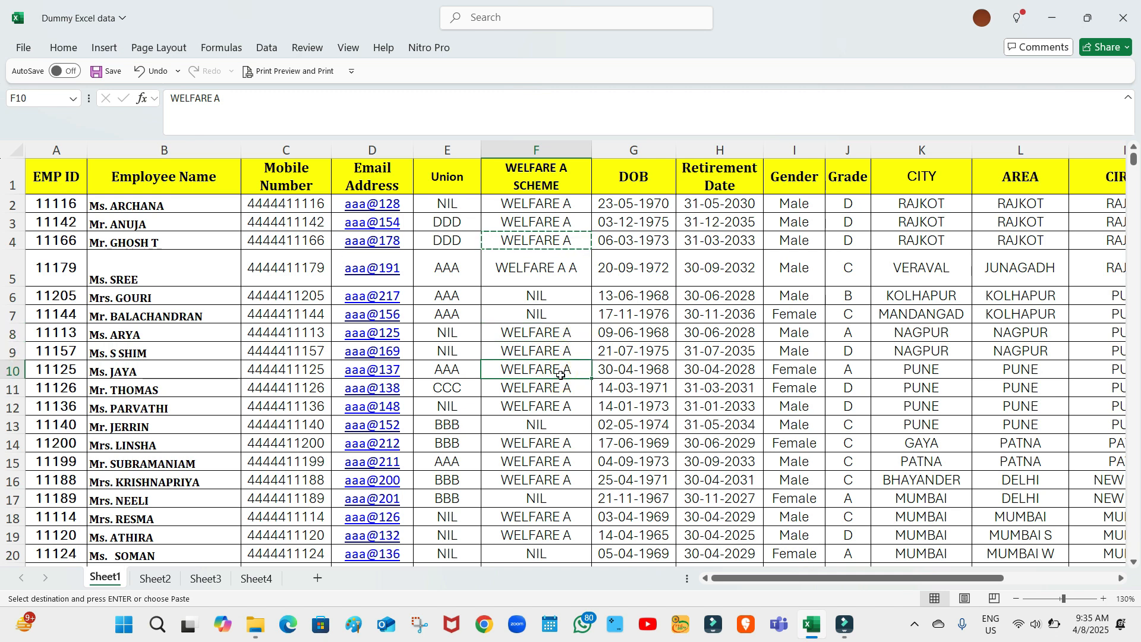